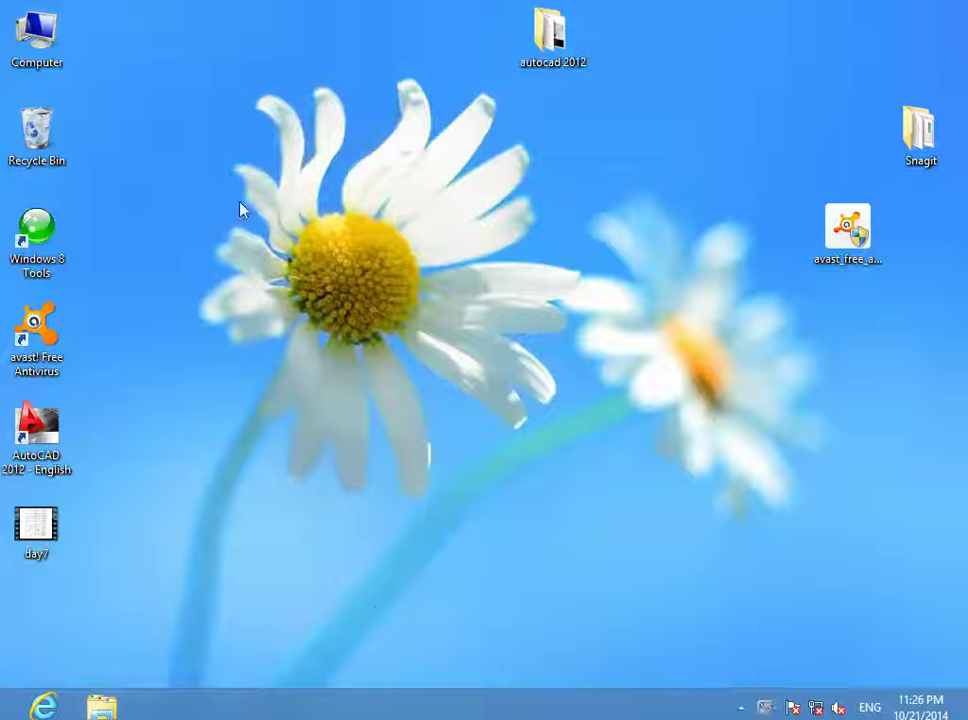
Step: Launch AutoCAD 2012 on a blank Drawing1.dwg, dismiss Autodesk Exchange, and bring up the command reference
double_click(24, 448)
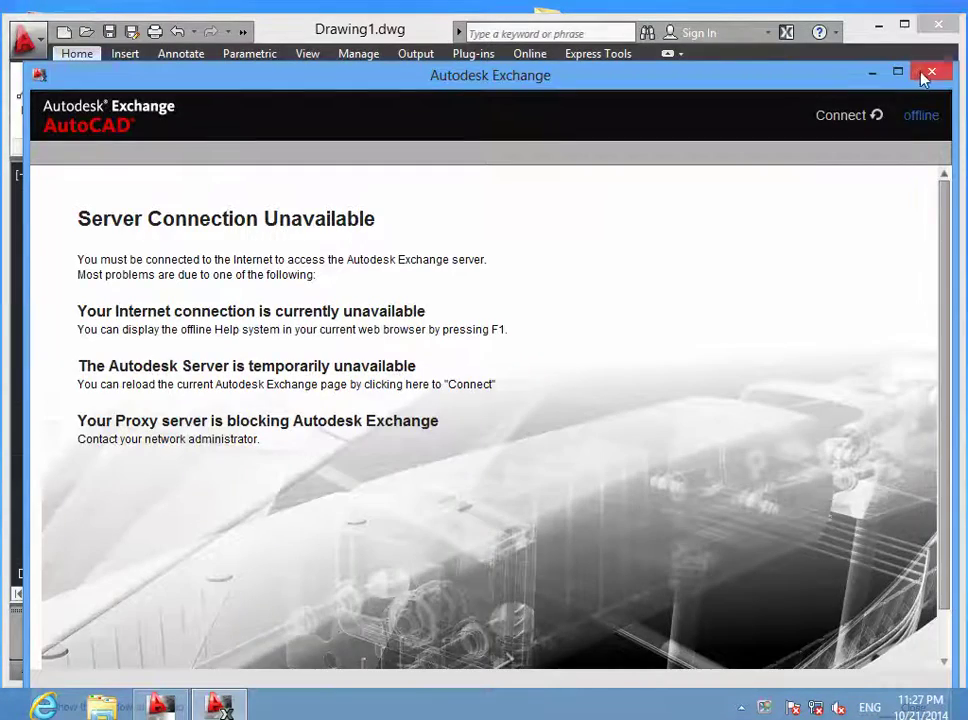
left_click(929, 74)
left_click(30, 30)
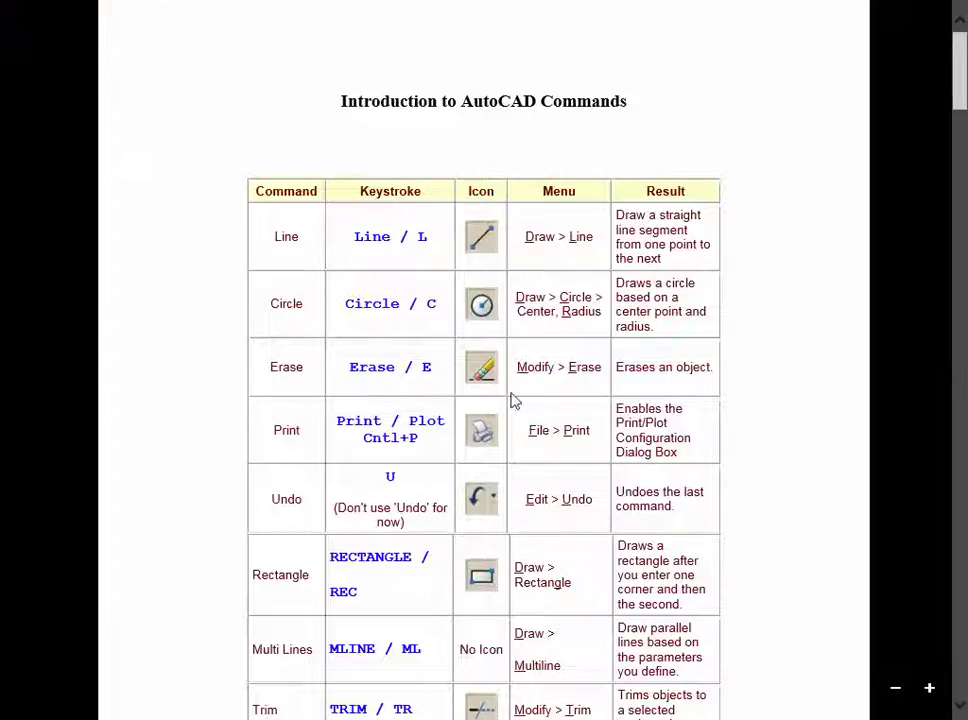
Step: Scroll the reference to page 3 and highlight the Text/Dimension rows, then the Scale / SC entry
scroll(512, 400, "down", 3)
scroll(411, 395, "down", 3)
scroll(372, 413, "down", 5)
scroll(354, 406, "down", 8)
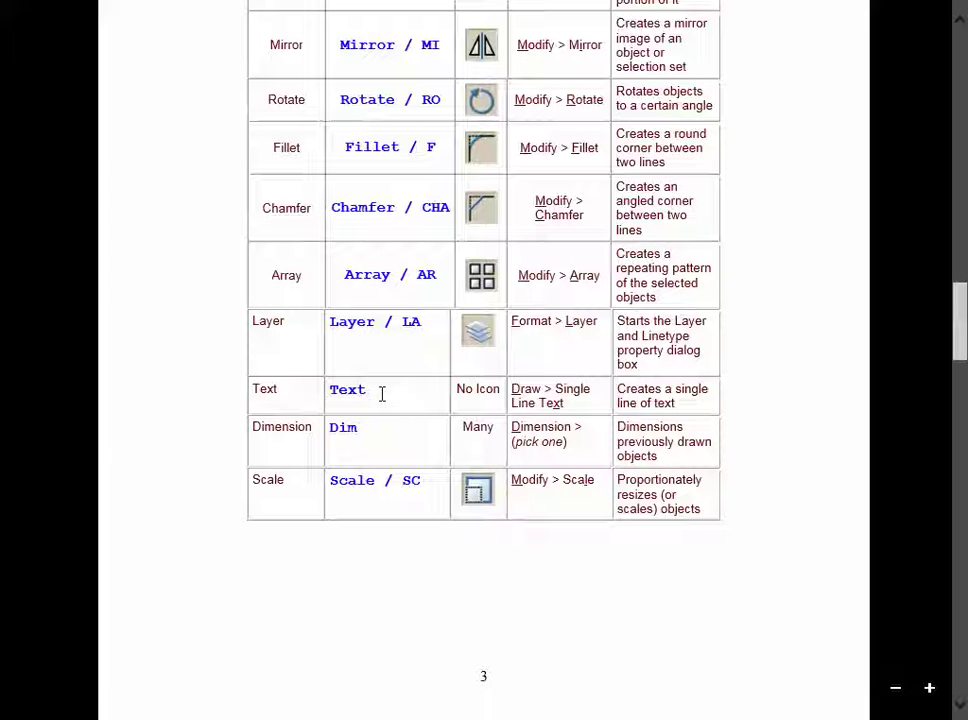
left_click_drag(365, 437, 214, 411)
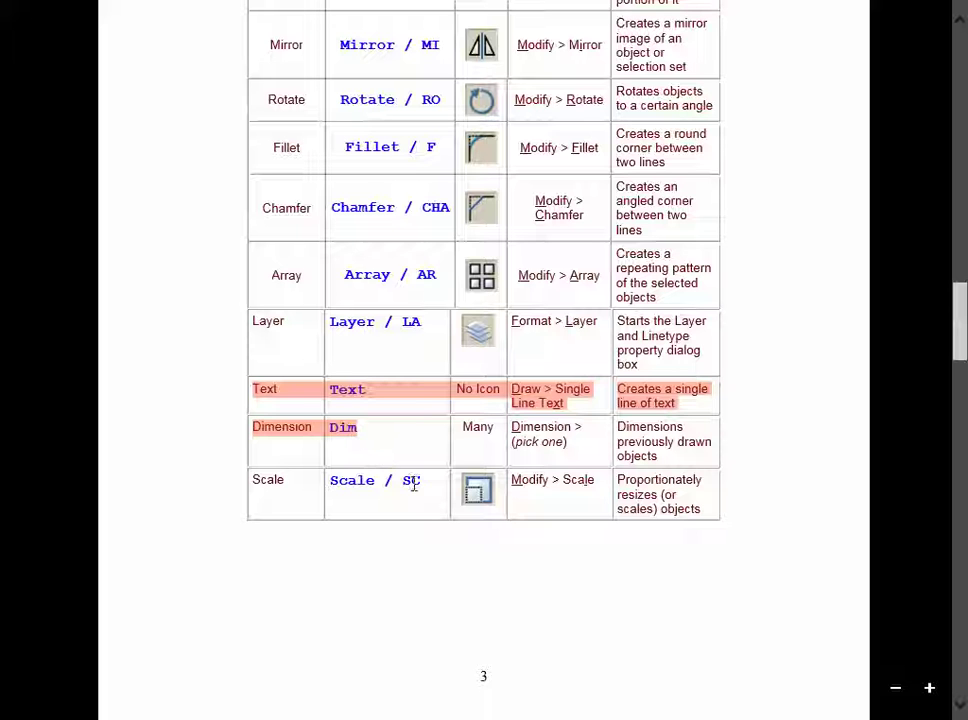
left_click_drag(423, 482, 338, 486)
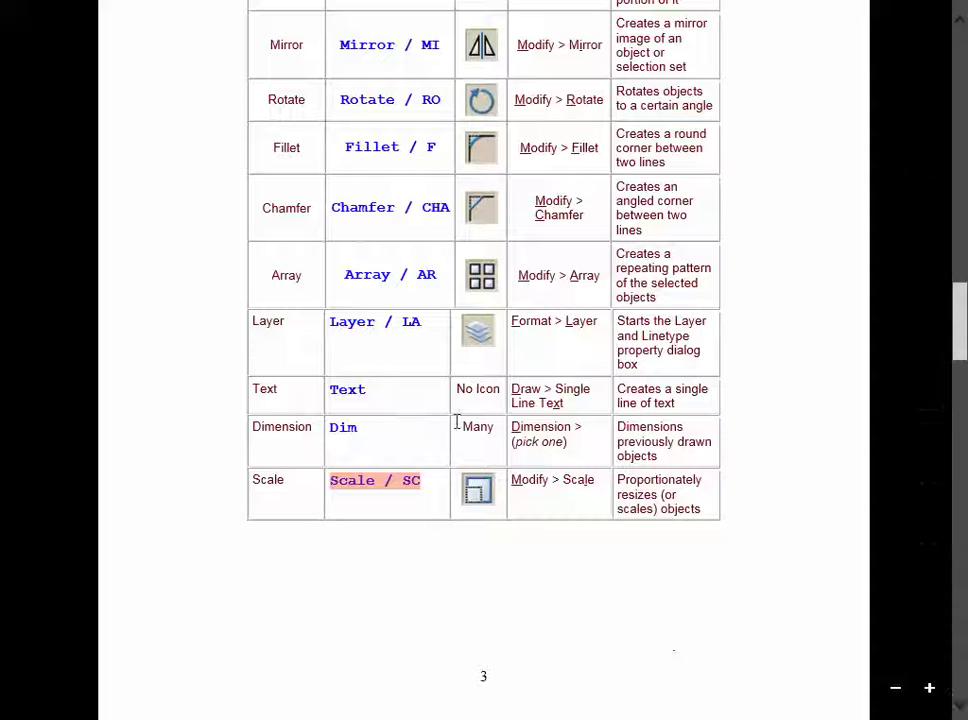
Step: Back in AutoCAD, draw one horizontal line about 19.53 units long using LINE with polar tracking
left_click(3, 12)
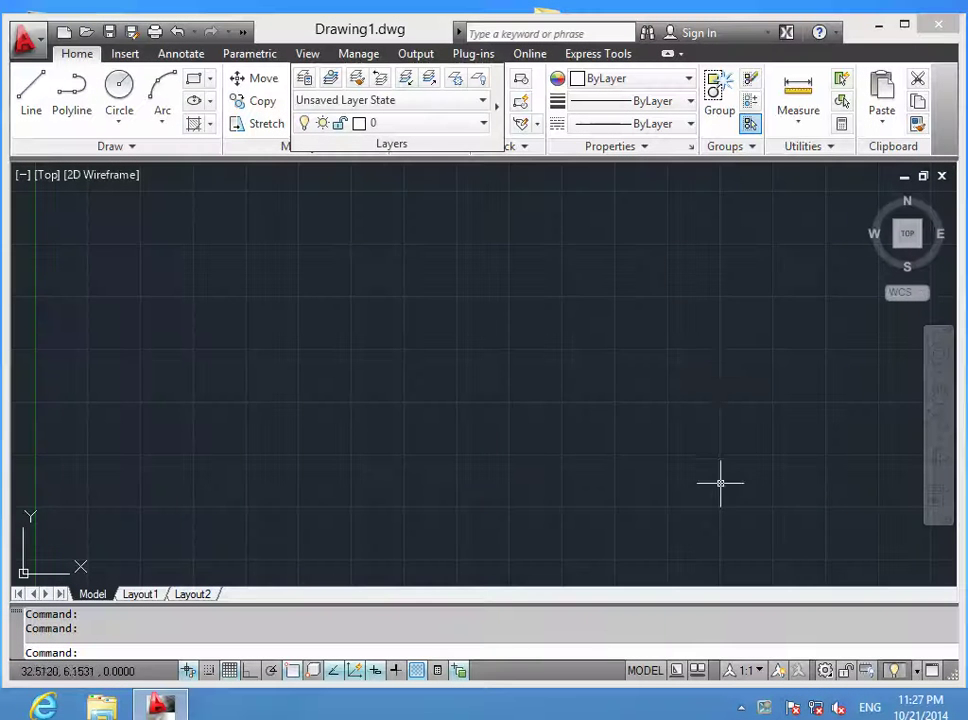
type("l")
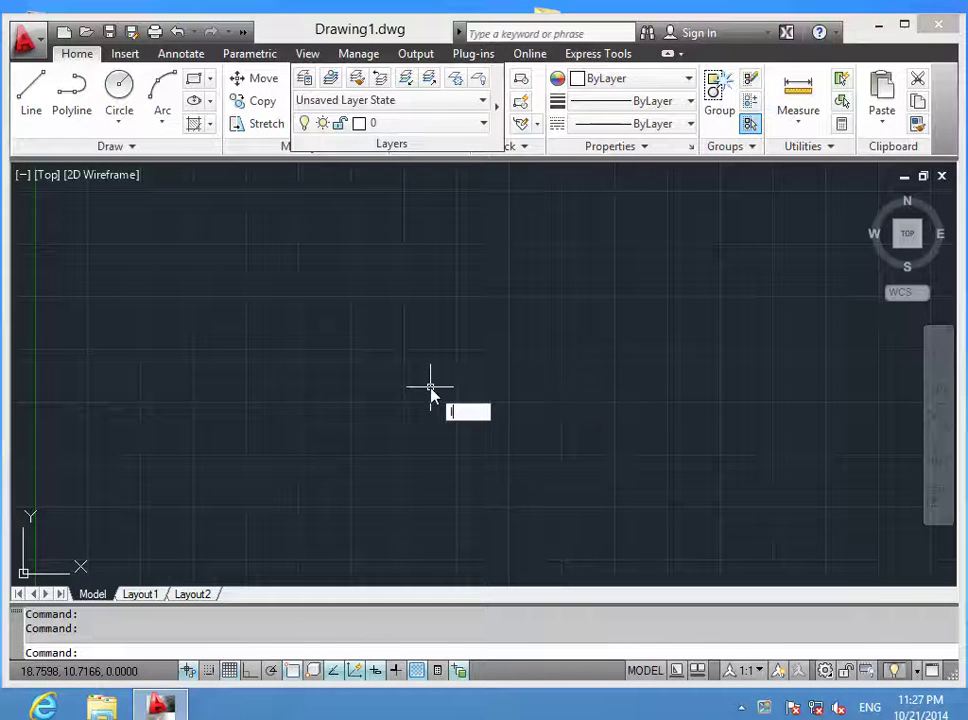
key("Return")
left_click(254, 374)
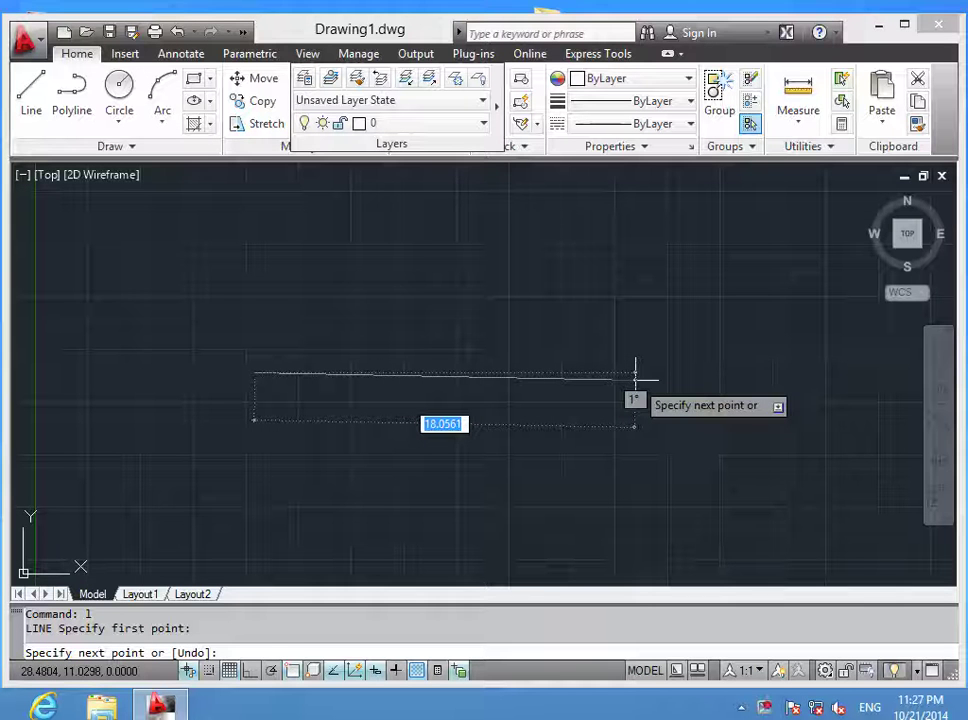
key("F10")
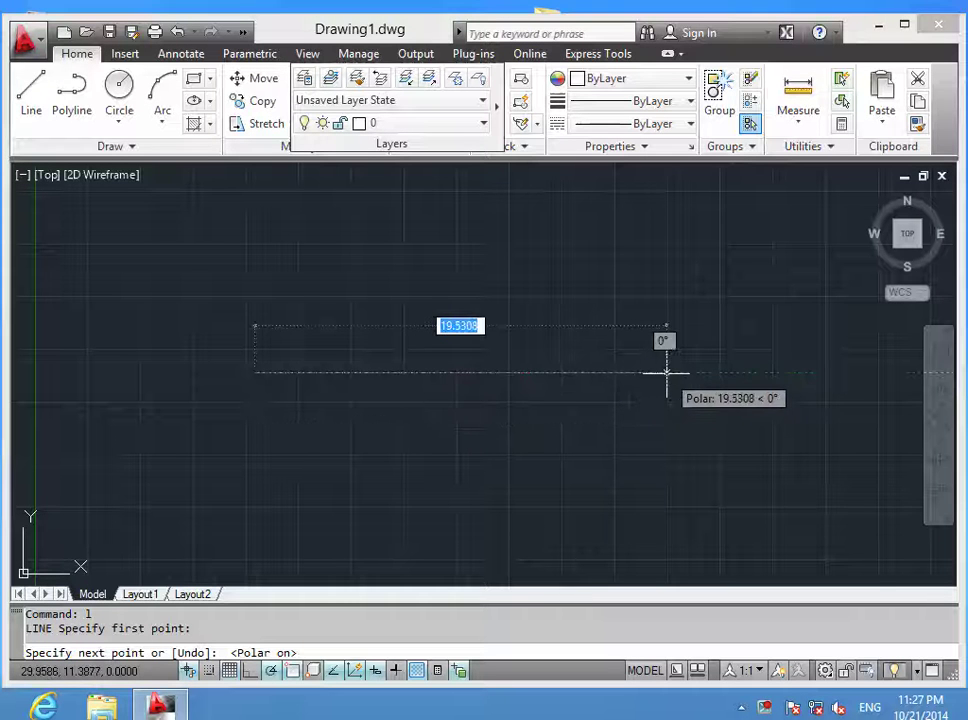
left_click(666, 374)
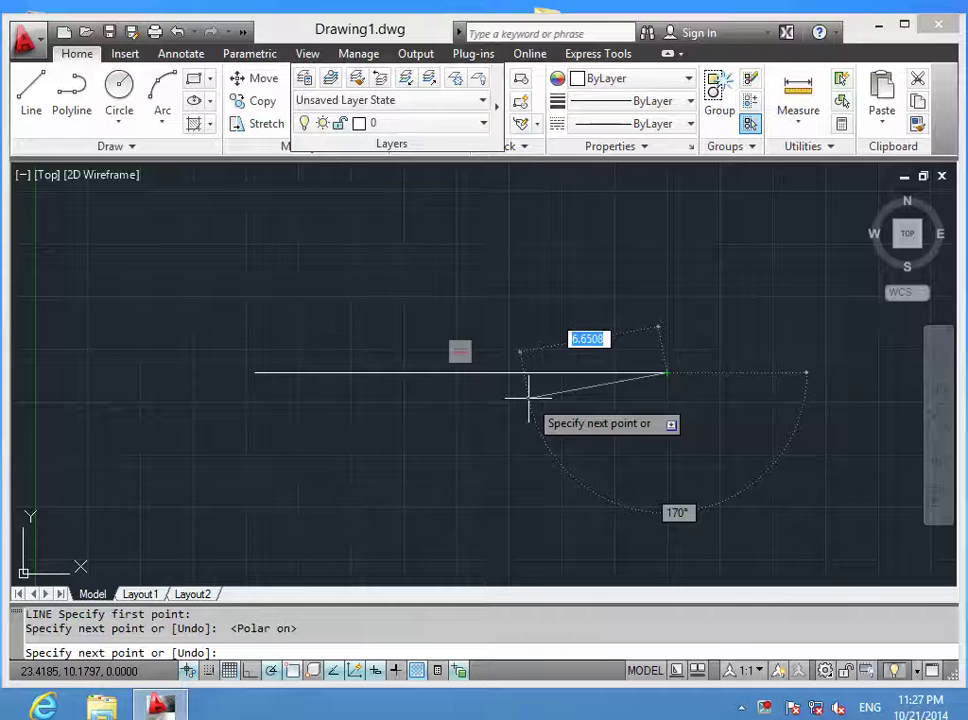
key("Escape")
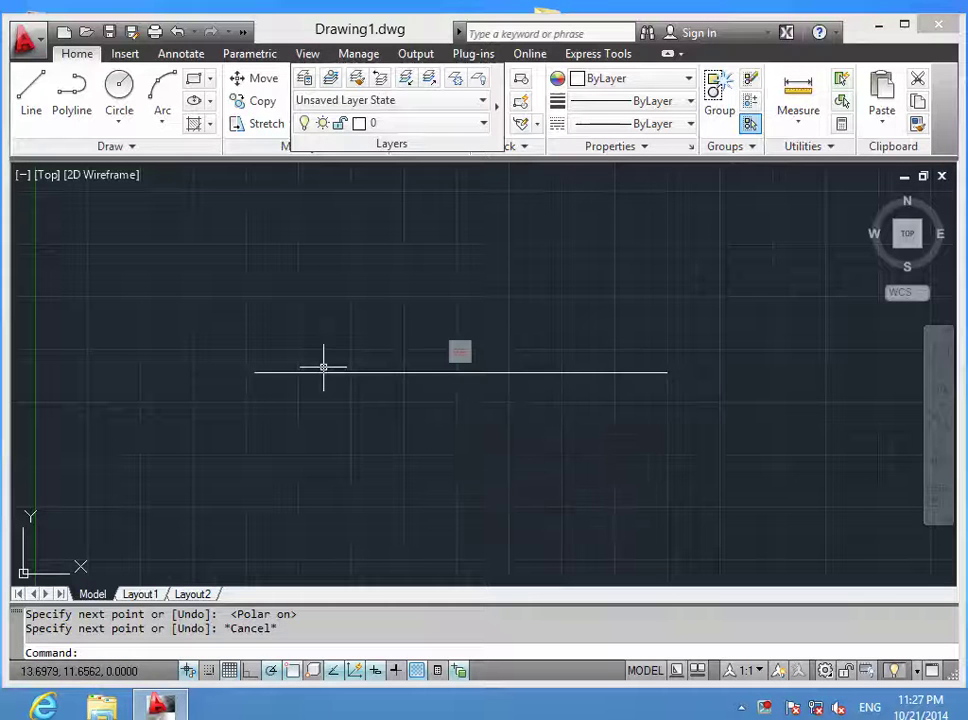
type("d")
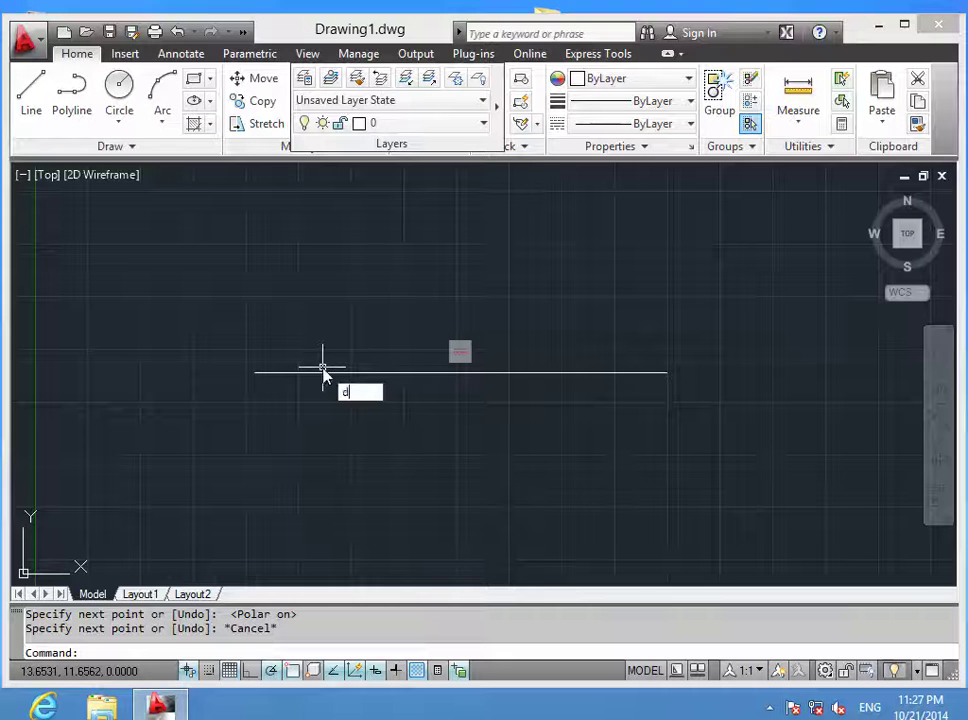
type("i")
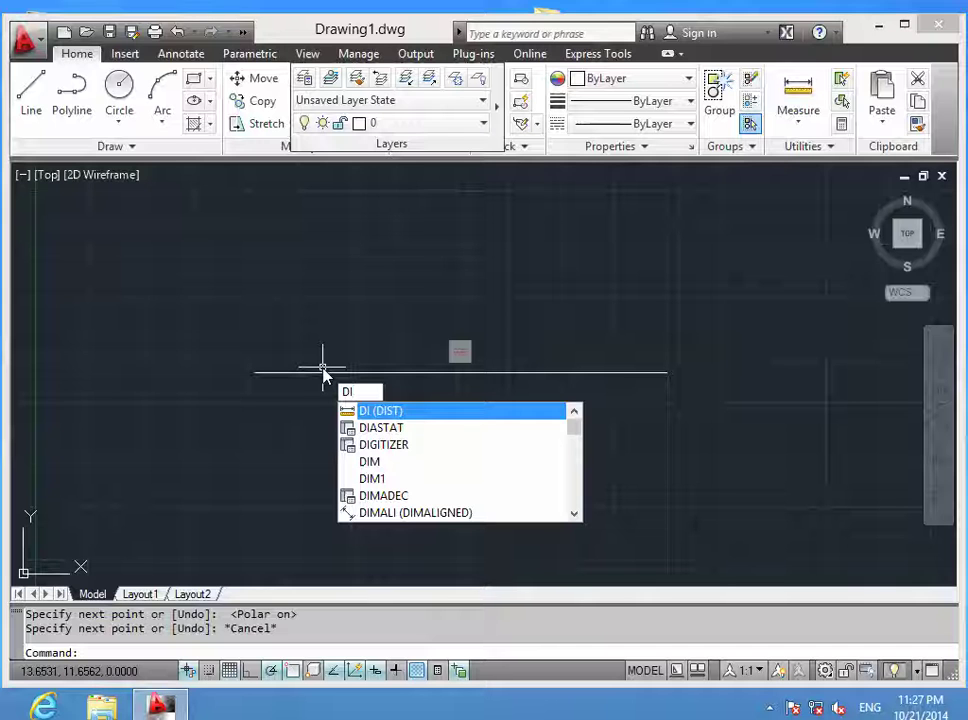
key("Return")
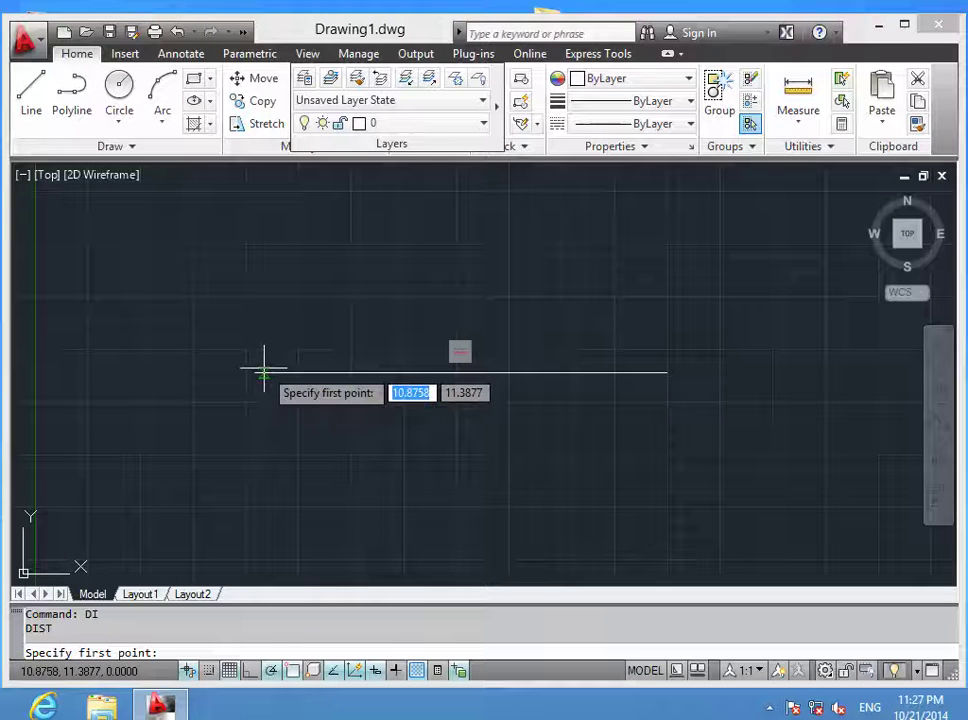
left_click(257, 372)
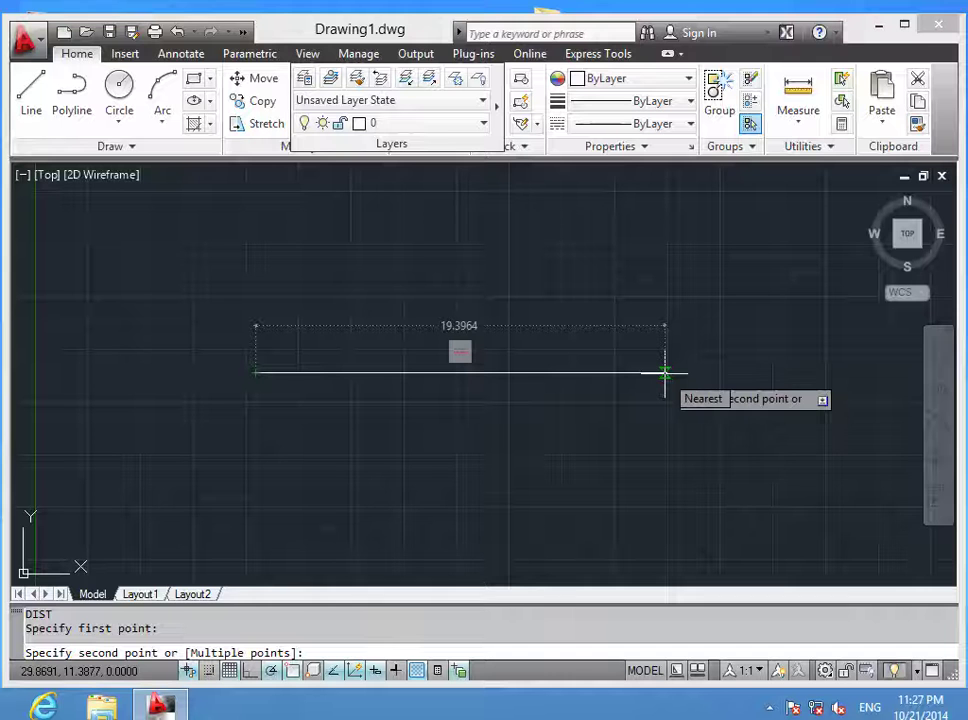
key("Escape")
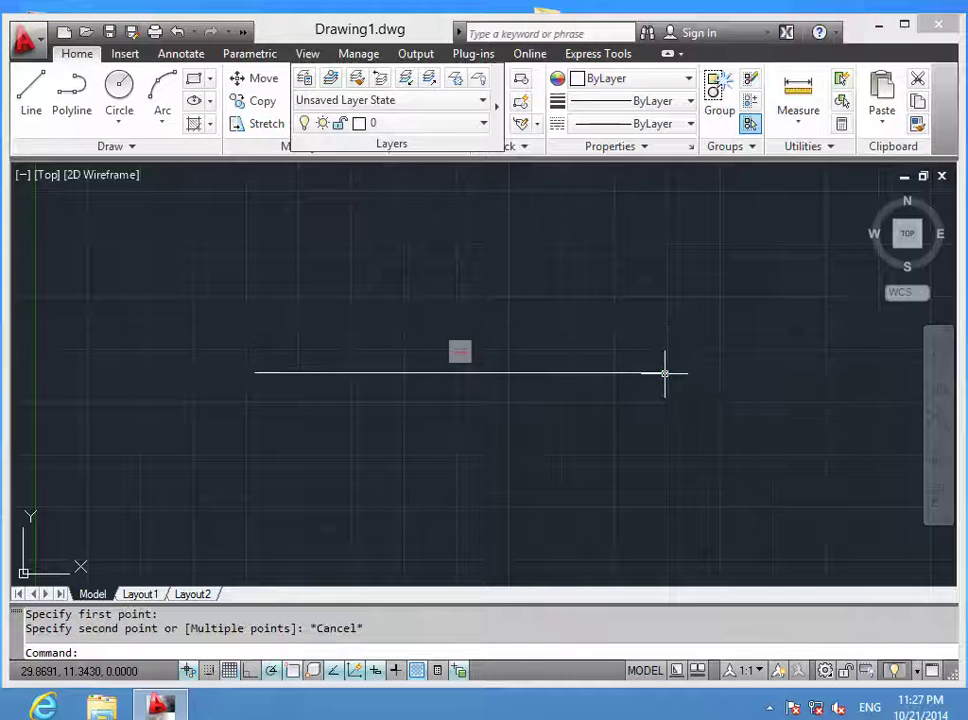
type("dim")
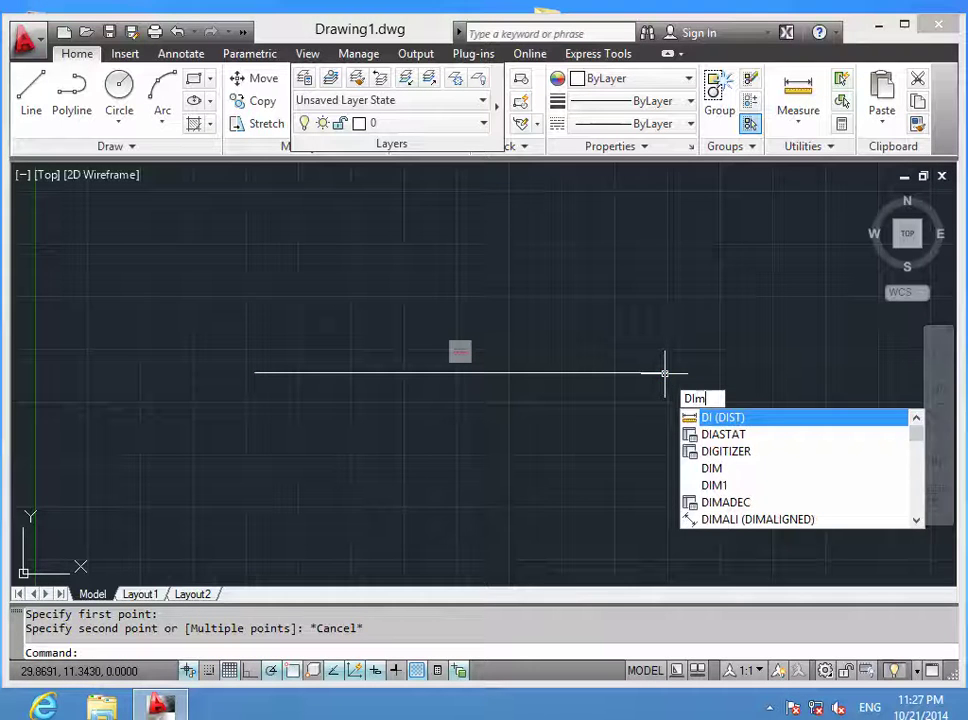
key("Return")
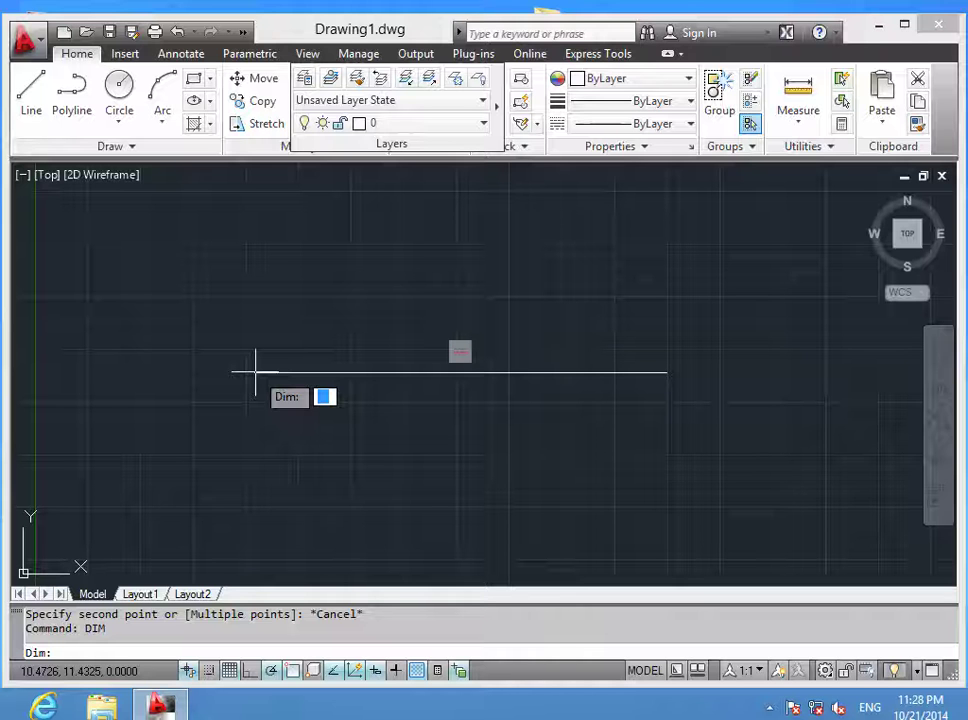
type("d")
key("Return")
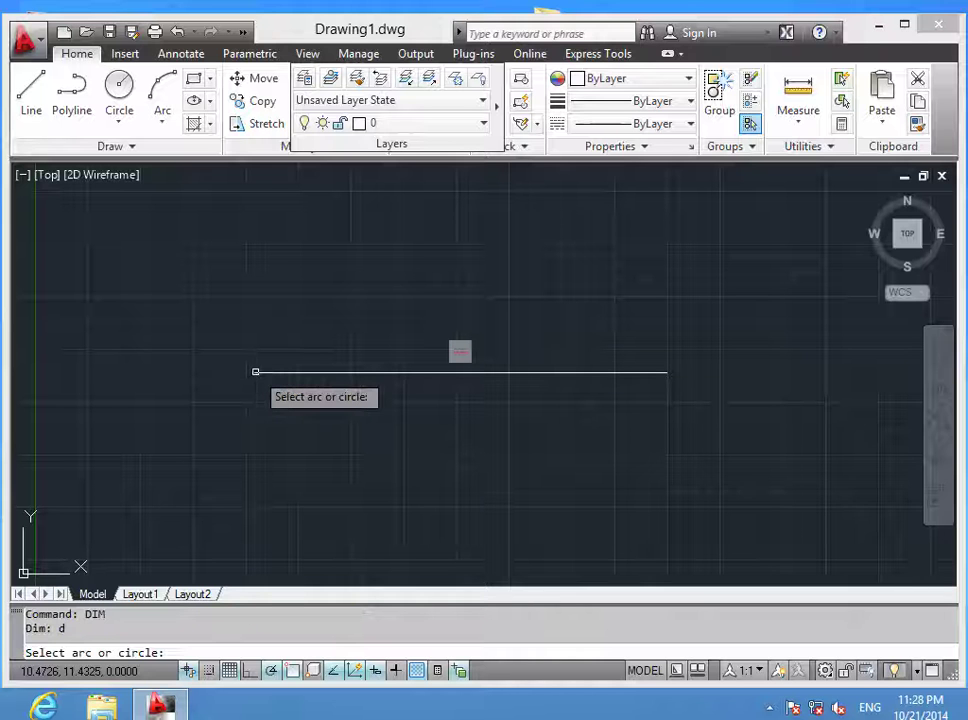
left_click(268, 372)
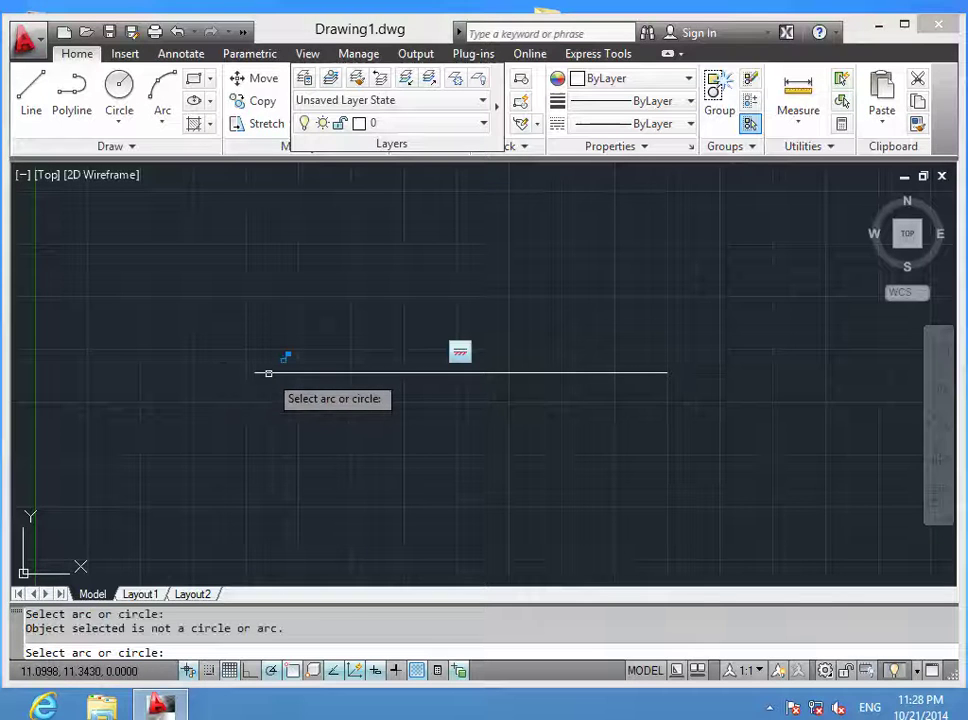
key("Escape")
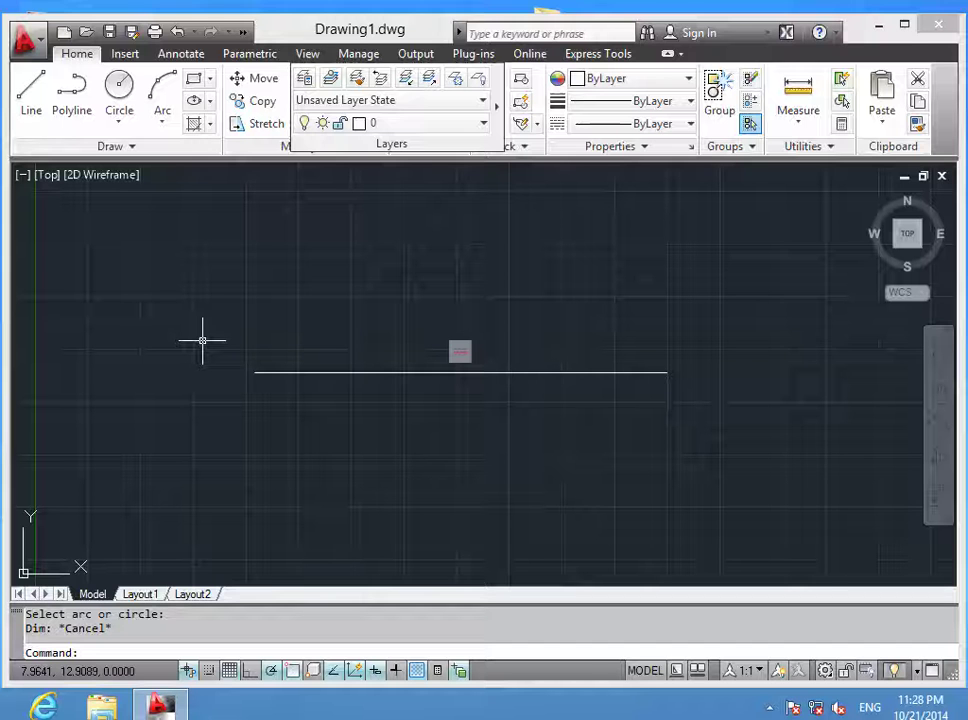
left_click(770, 706)
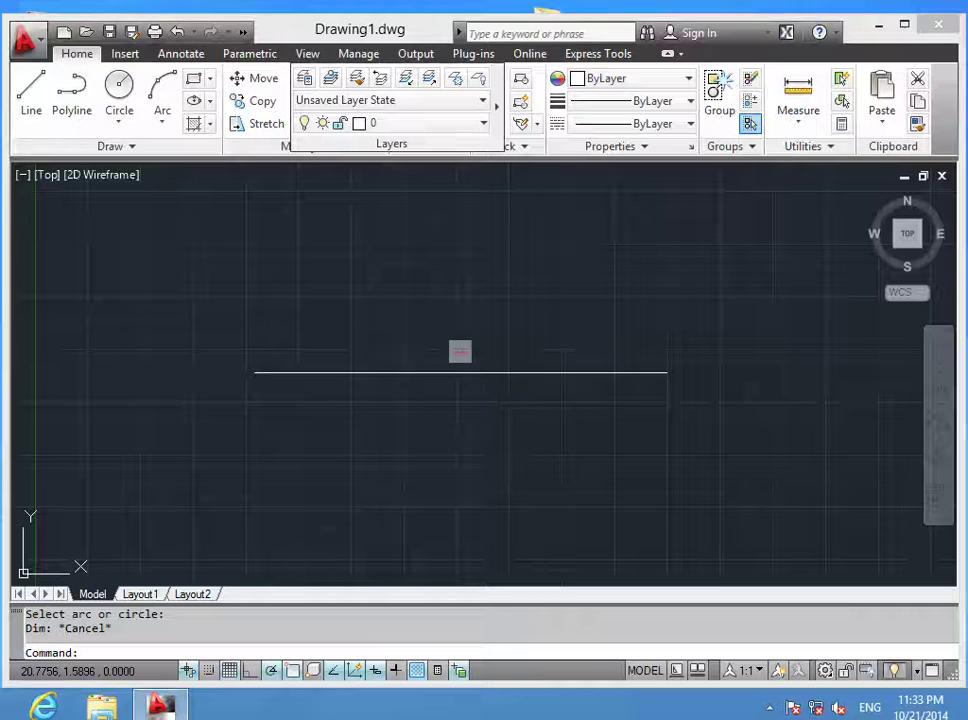
Step: Measure the line end to end with DIST, noting Delta X 19.4412, then return to the reference
left_click(437, 372)
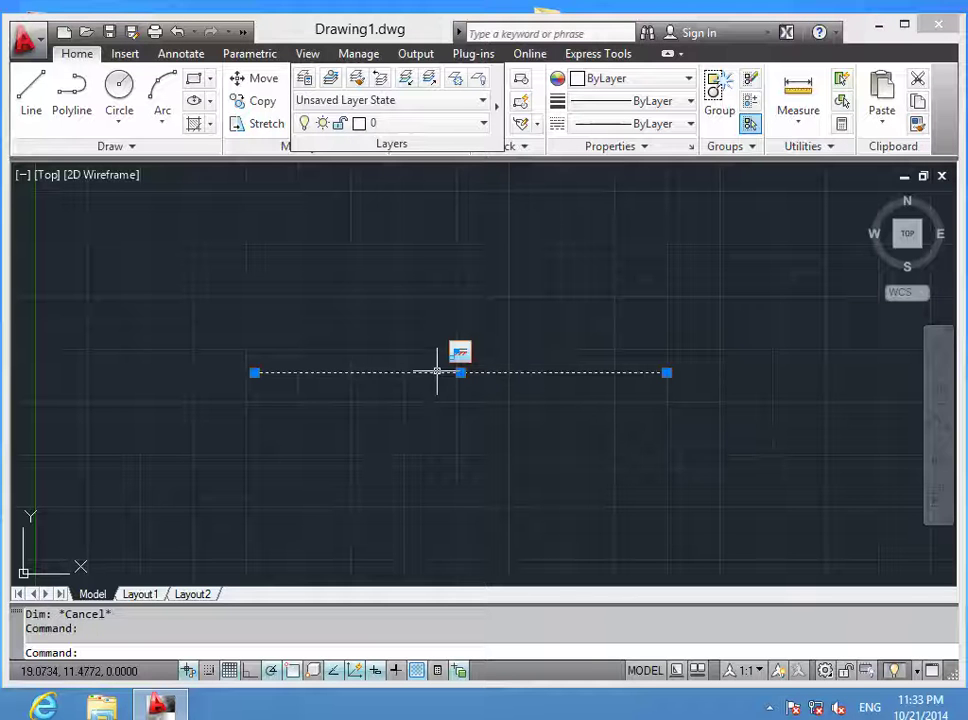
key("Escape")
type("d")
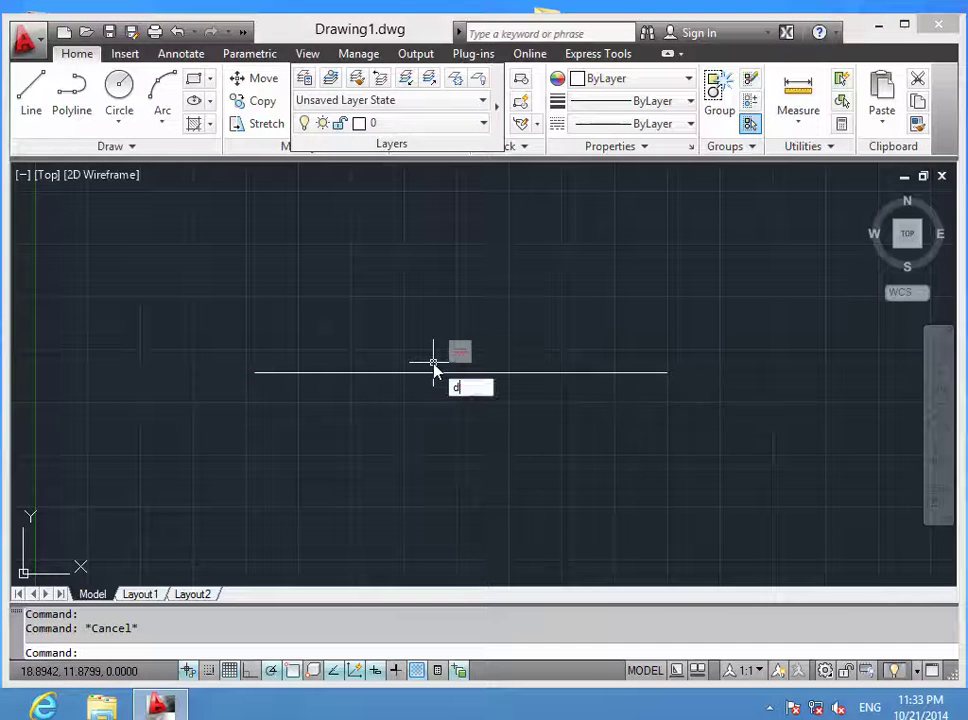
type("i")
key("Return")
left_click(255, 372)
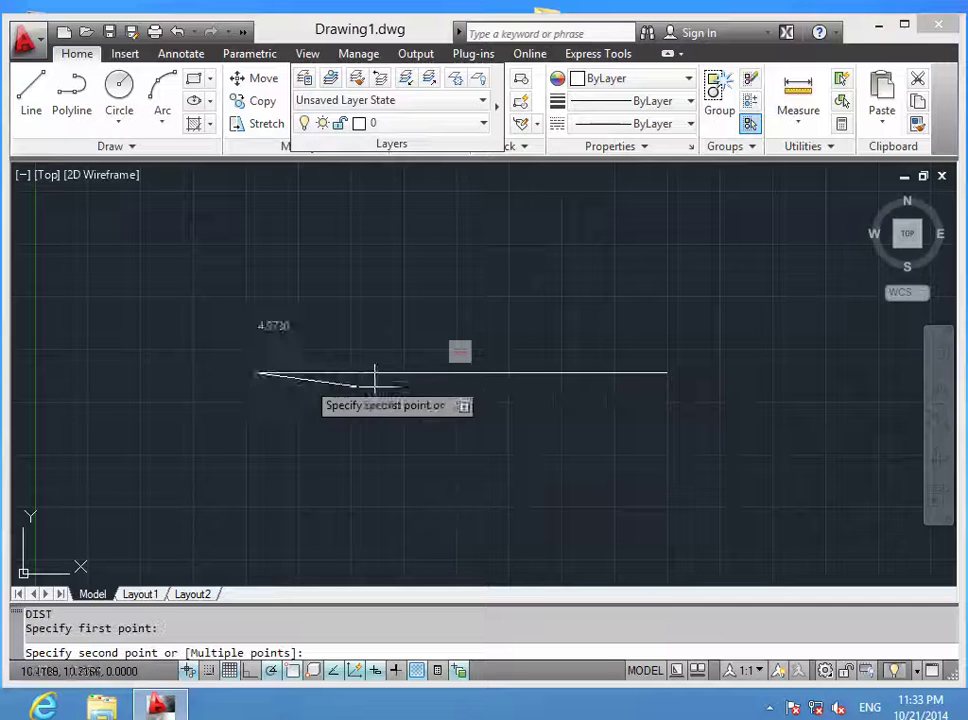
left_click(666, 372)
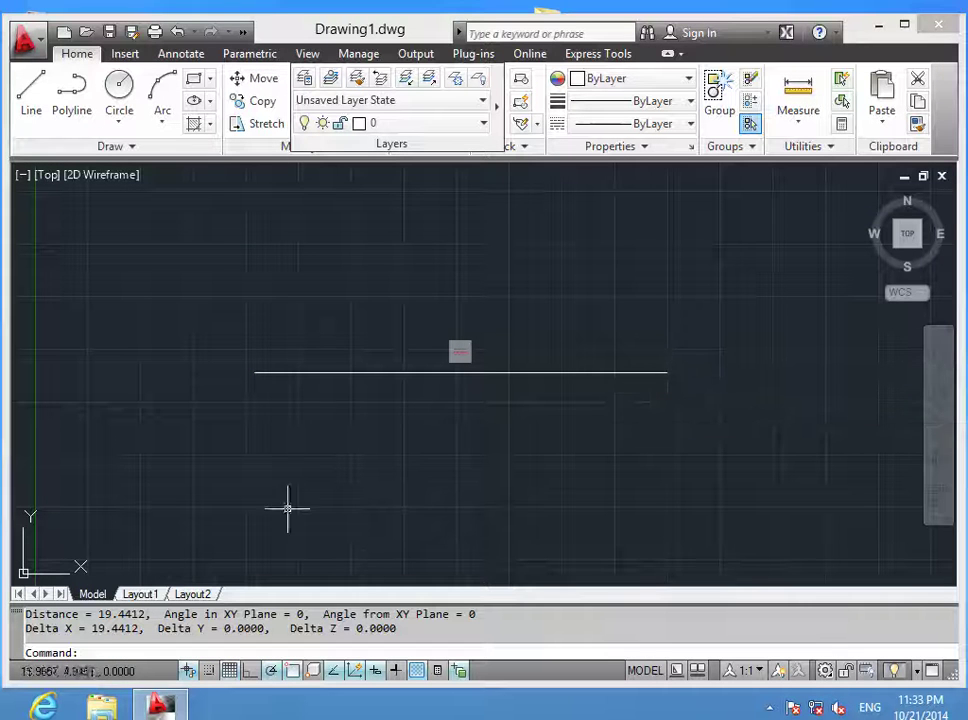
left_click_drag(140, 628, 88, 626)
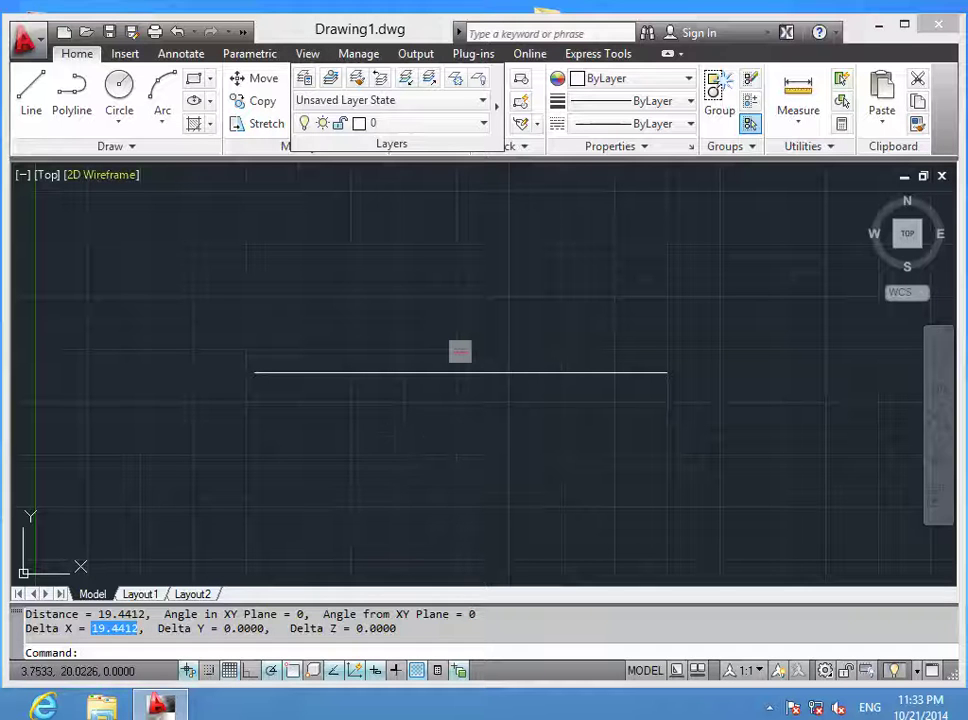
mouse_move(2, 2)
left_click(20, 20)
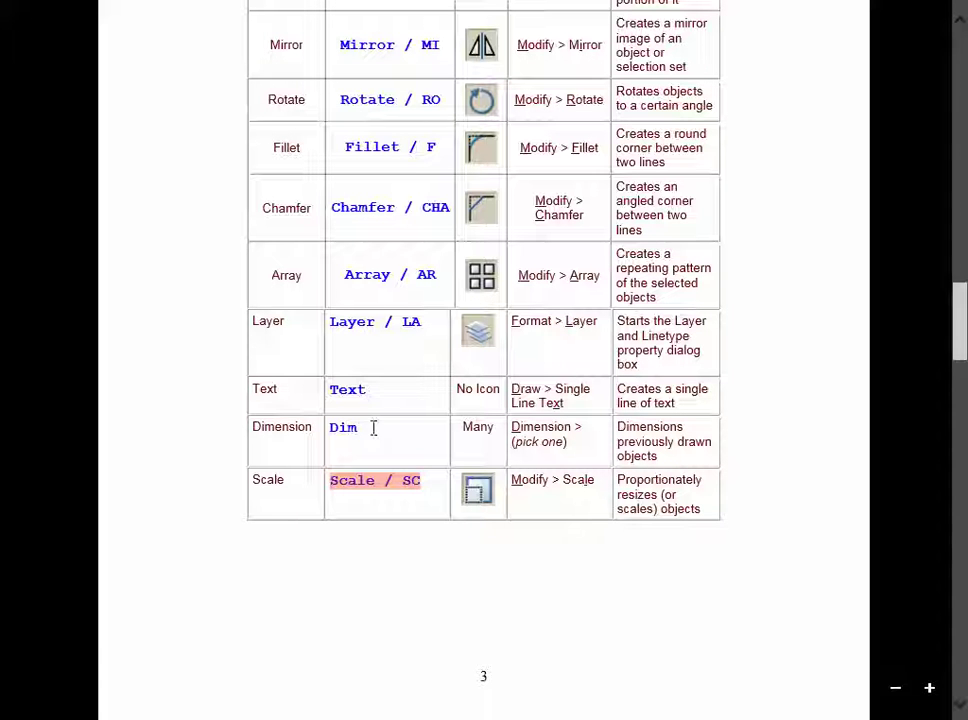
Step: Highlight the Dim and Scale / SC entries in the reference, then go back to Drawing1.dwg
left_click_drag(372, 426, 275, 432)
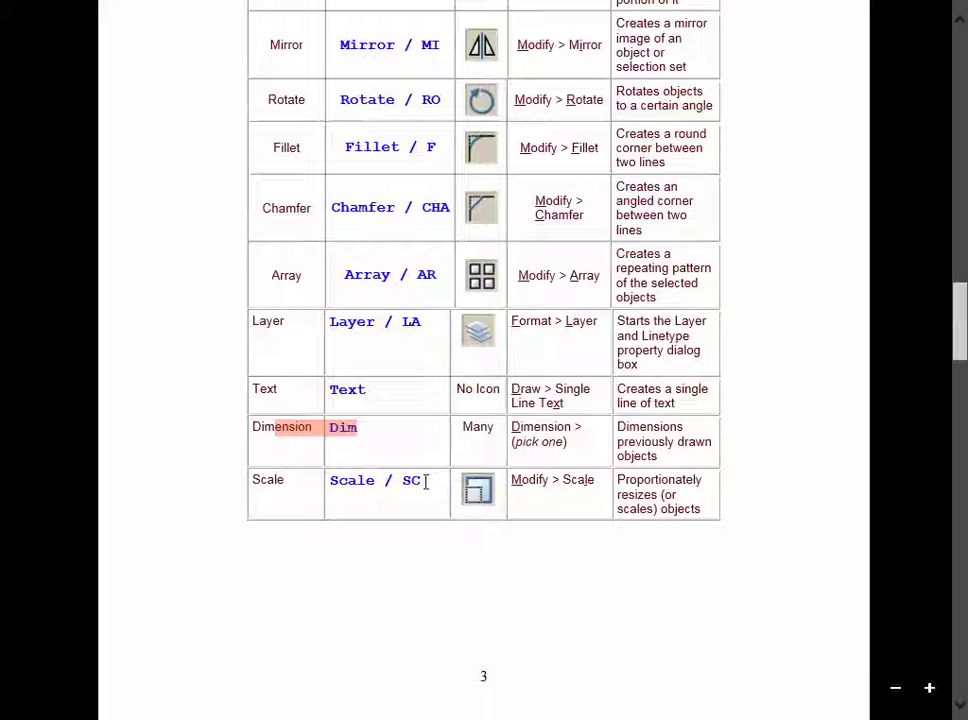
left_click_drag(425, 480, 285, 481)
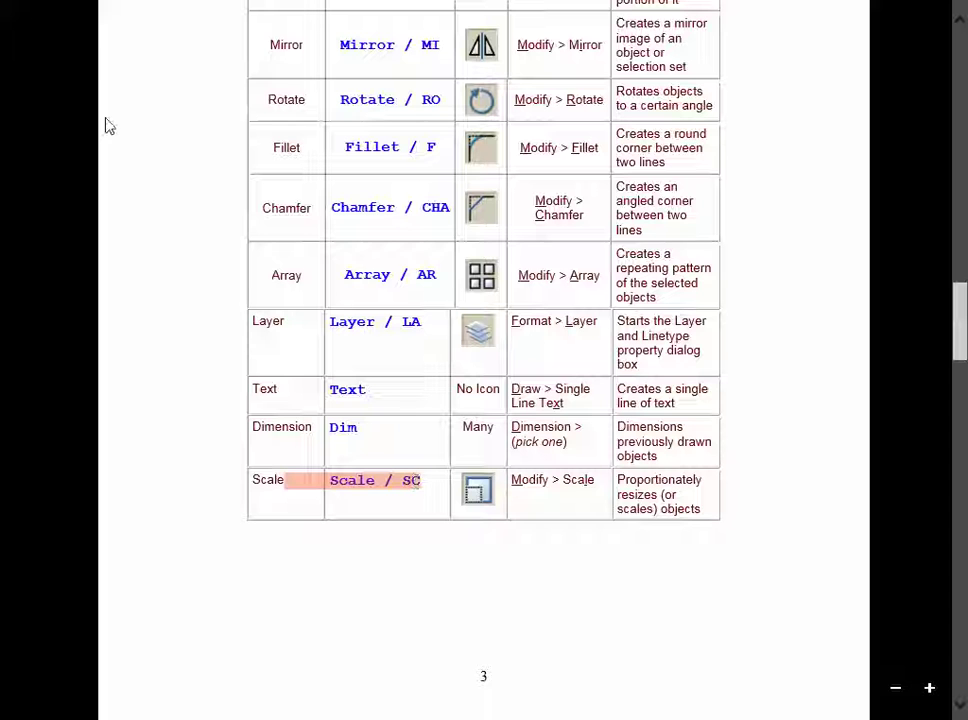
left_click(15, 8)
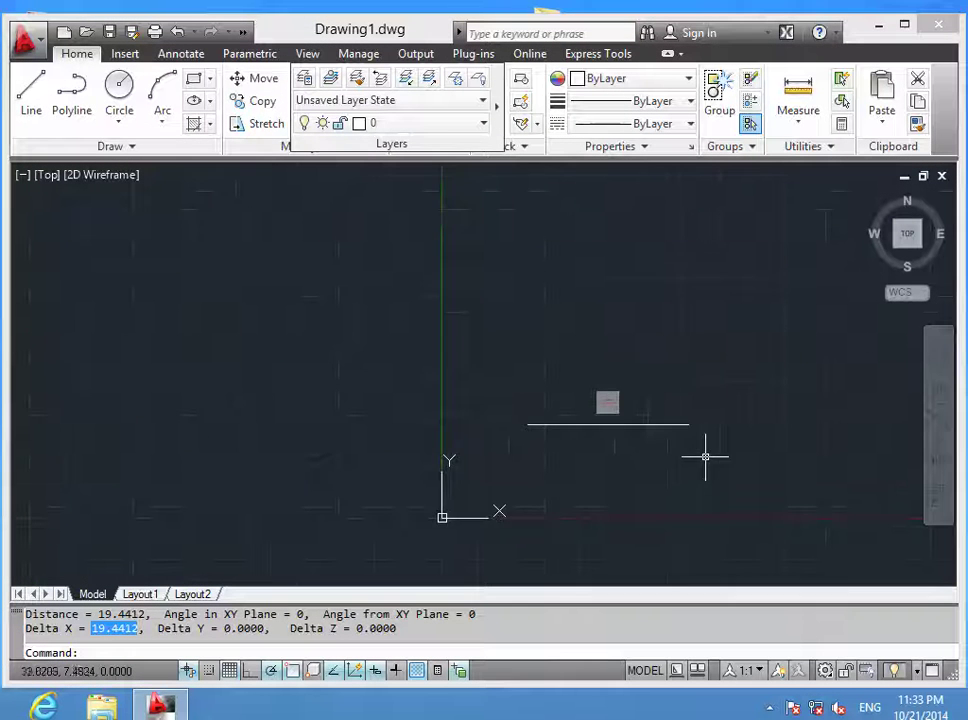
Step: Scale the horizontal line by 2 about its right endpoint, making it about 38.88 units
middle_click_drag(705, 457, 533, 423)
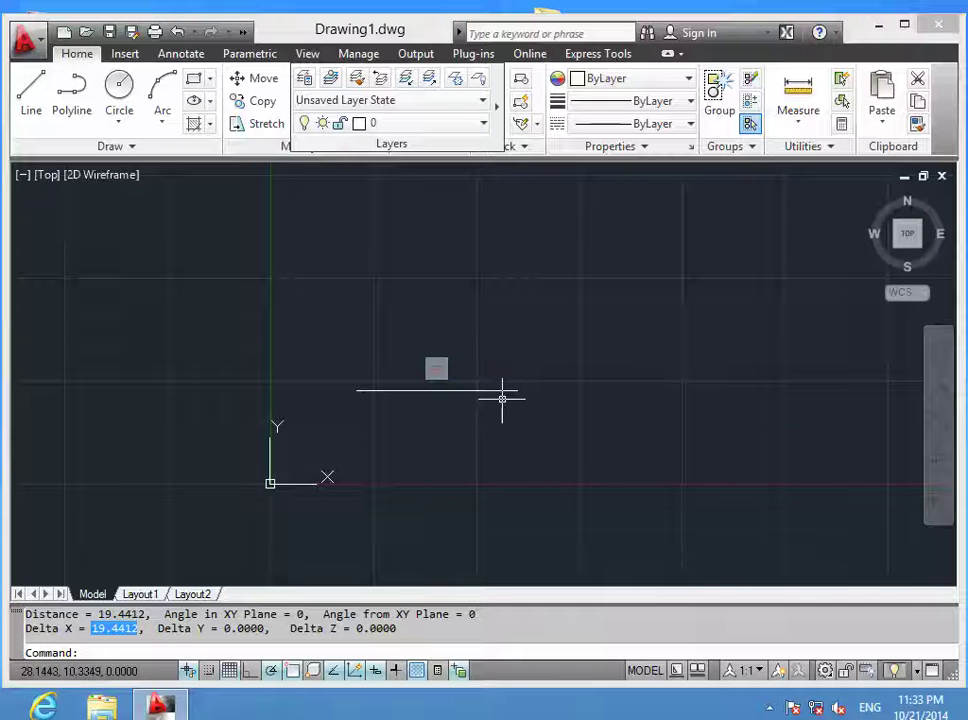
type("s")
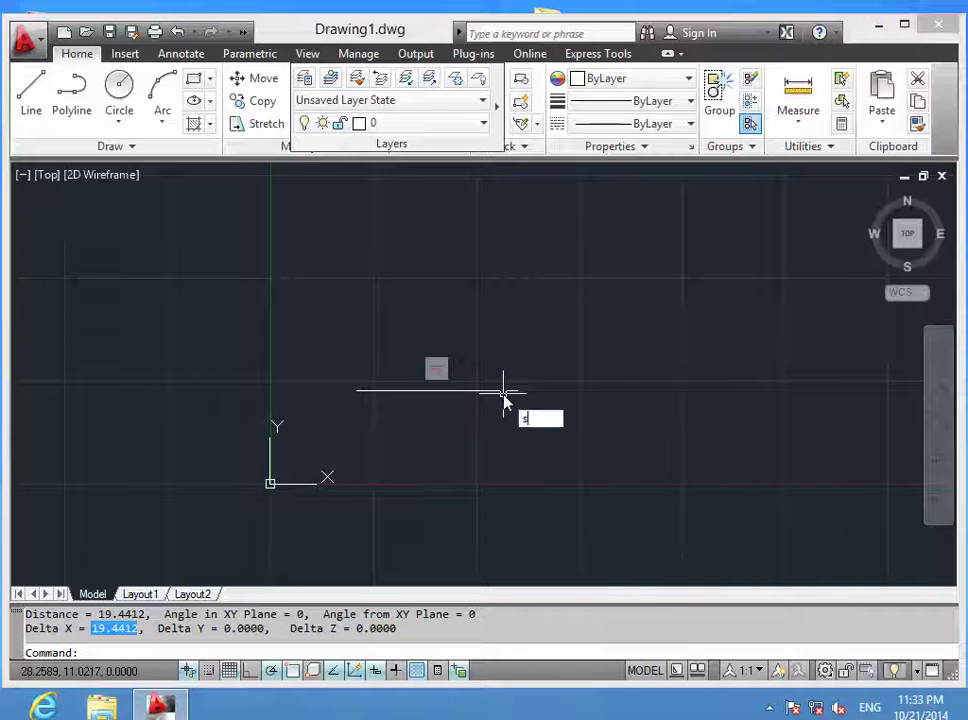
type("c")
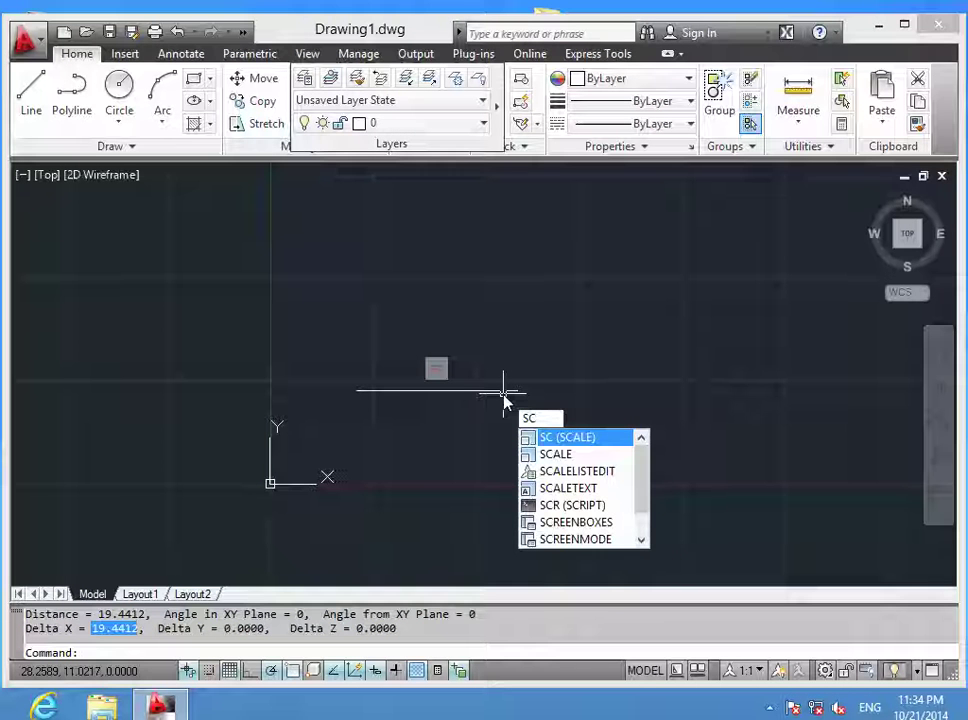
key("Return")
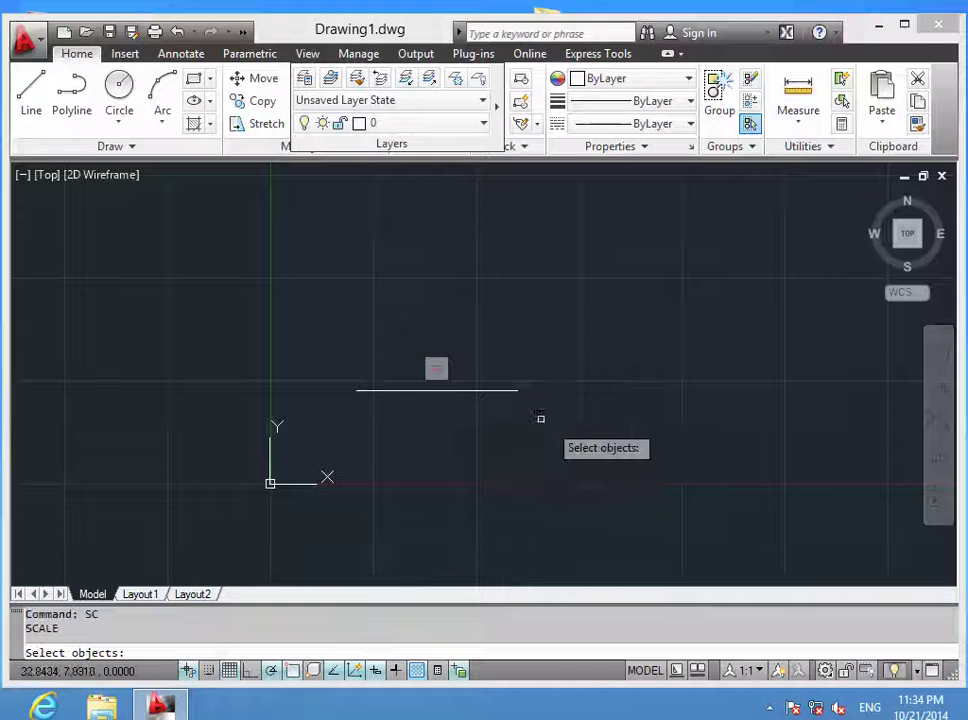
left_click(472, 391)
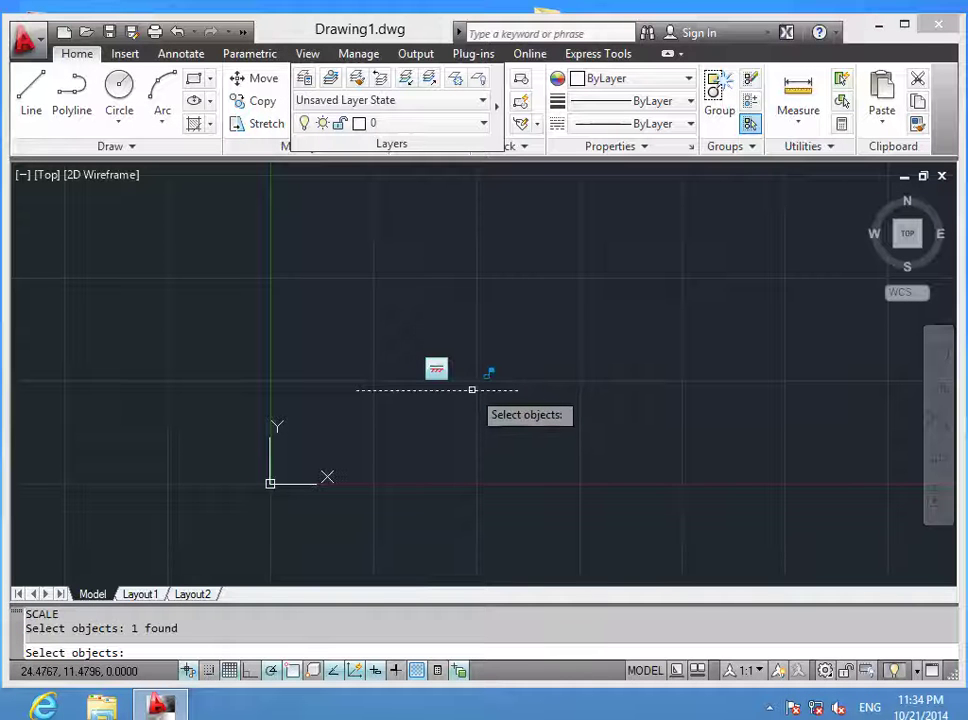
key("Return")
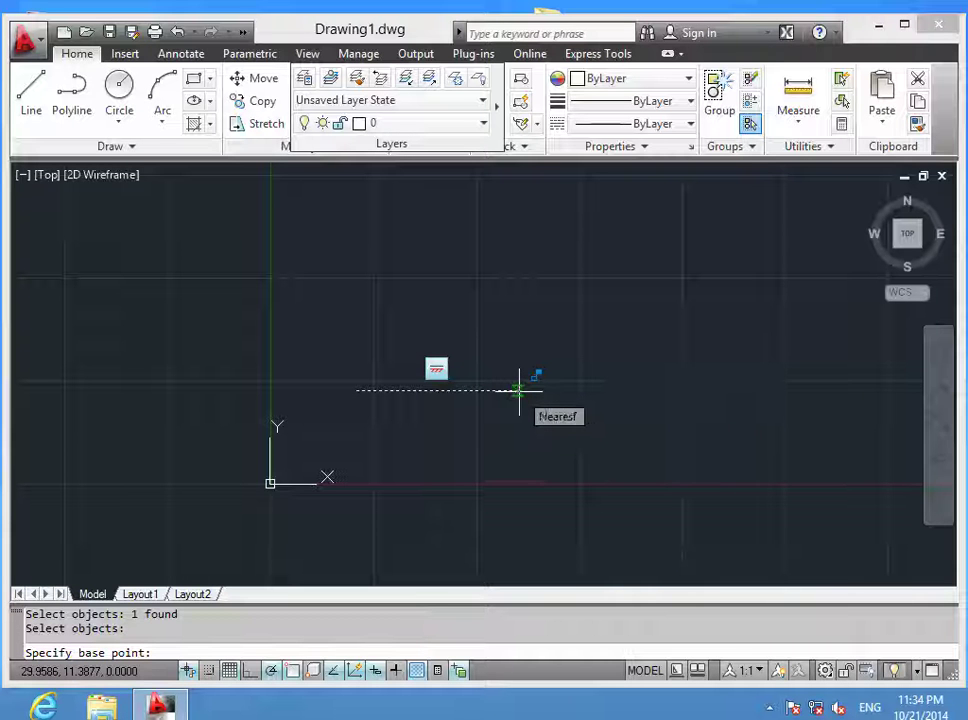
left_click(525, 390)
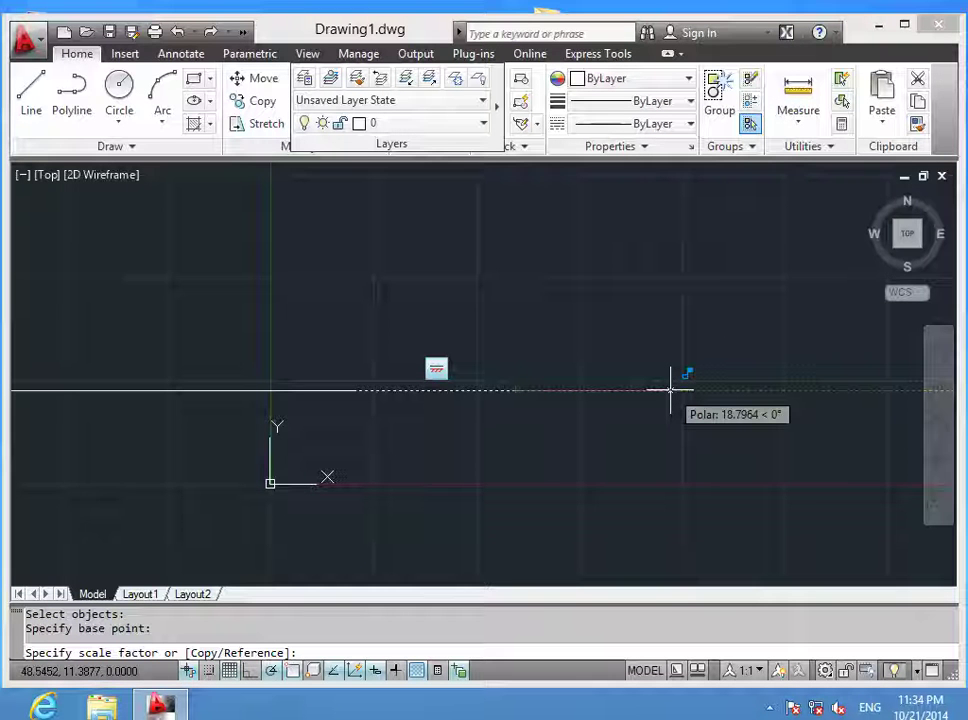
type("2")
key("Return")
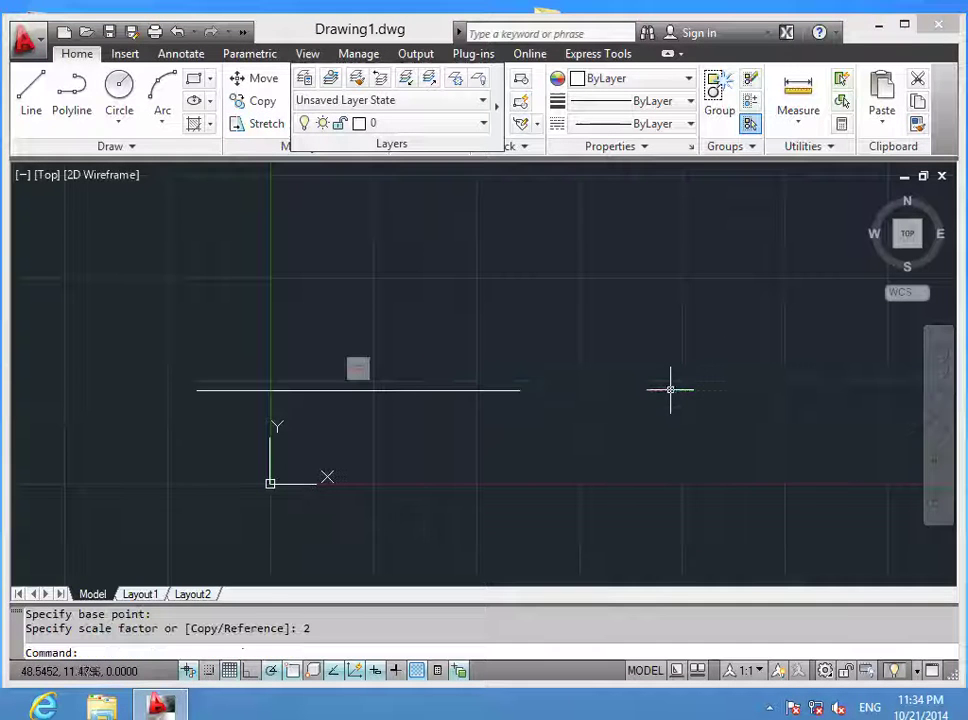
left_click(355, 390)
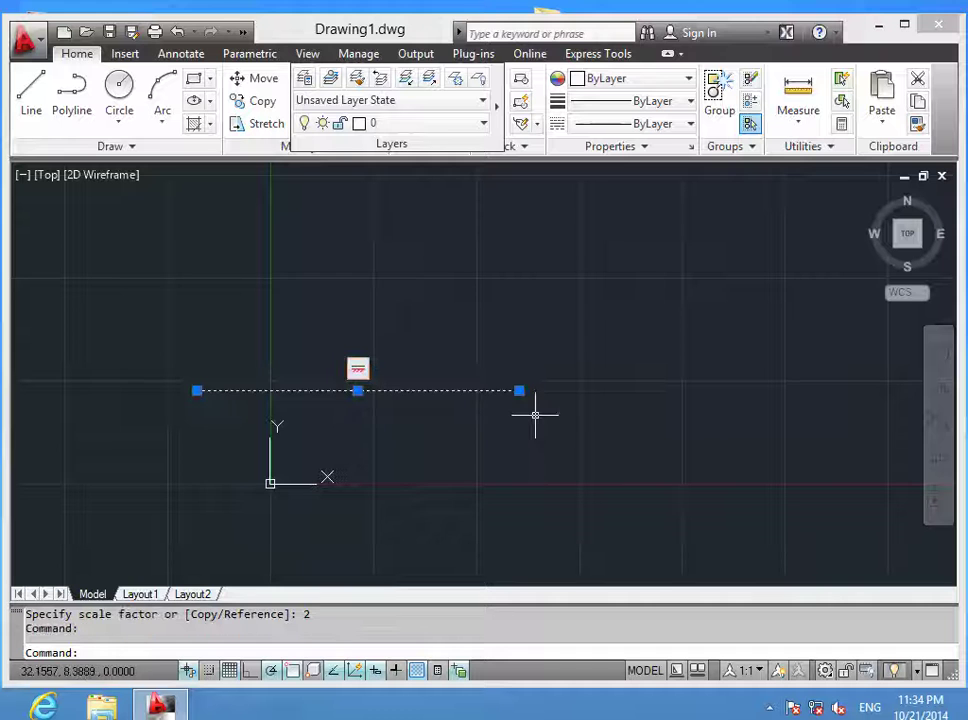
key("Escape")
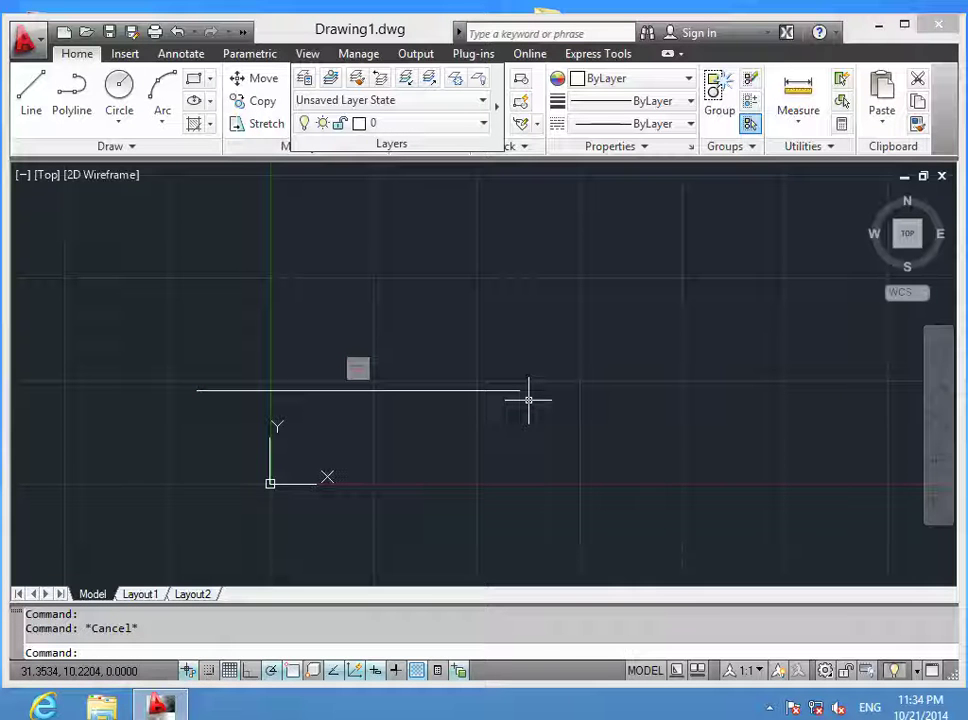
Step: Scale the line again, entering 2 for the base point and picking a point below it
type("sc")
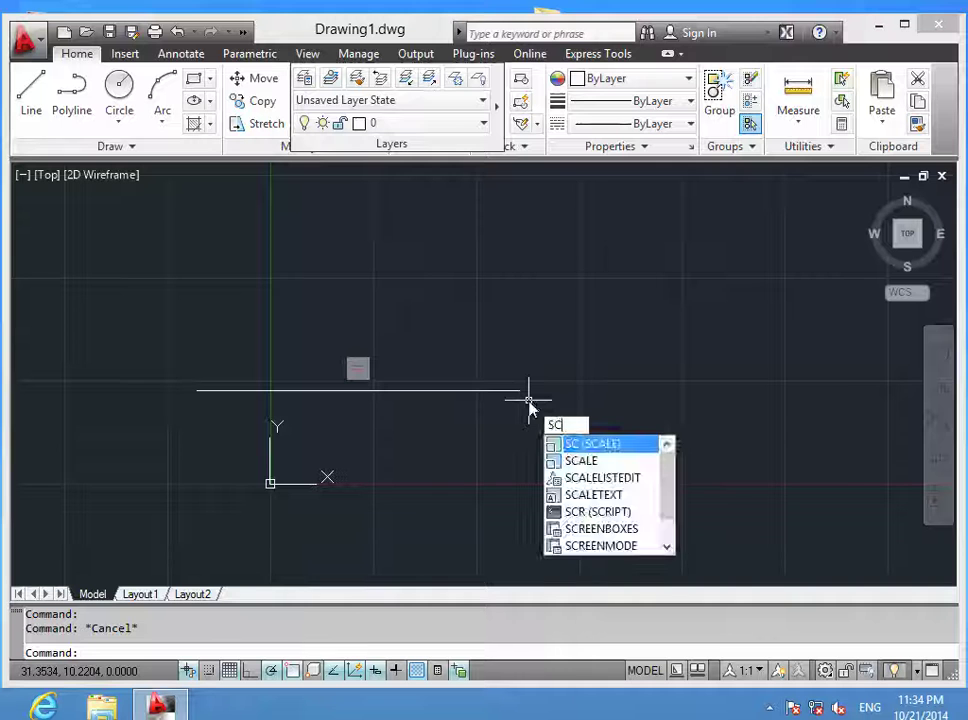
key("Return")
left_click(500, 390)
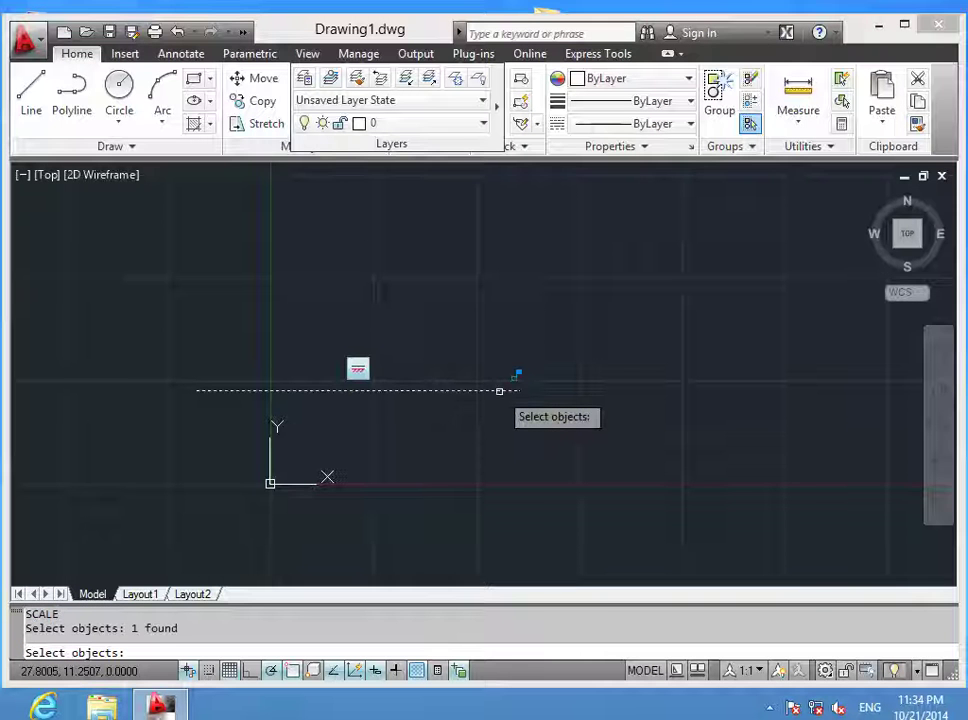
key("Return")
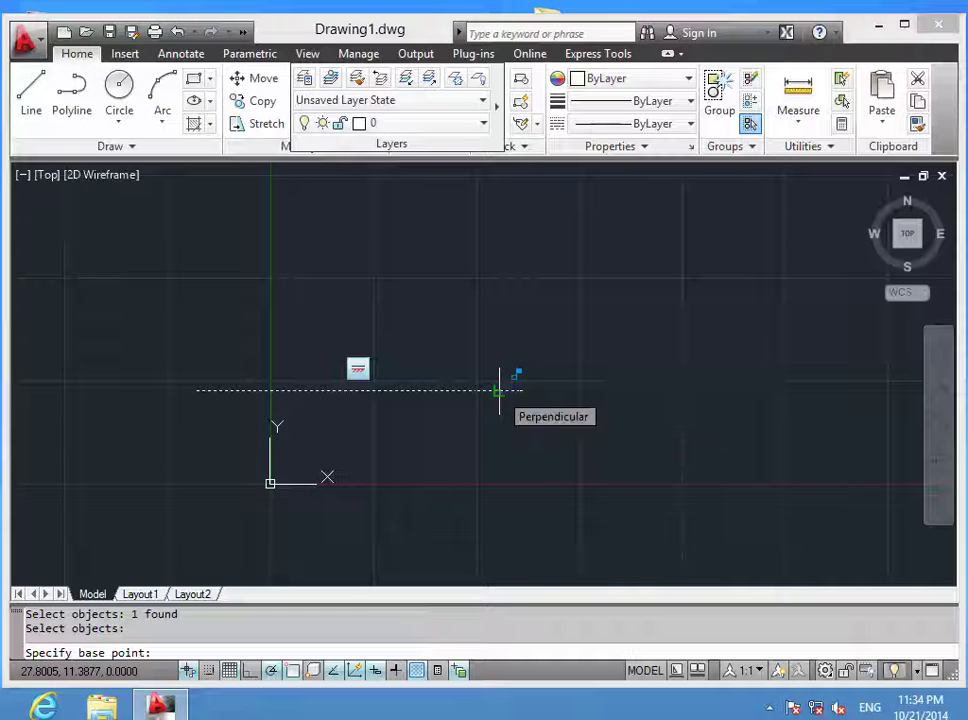
type("2")
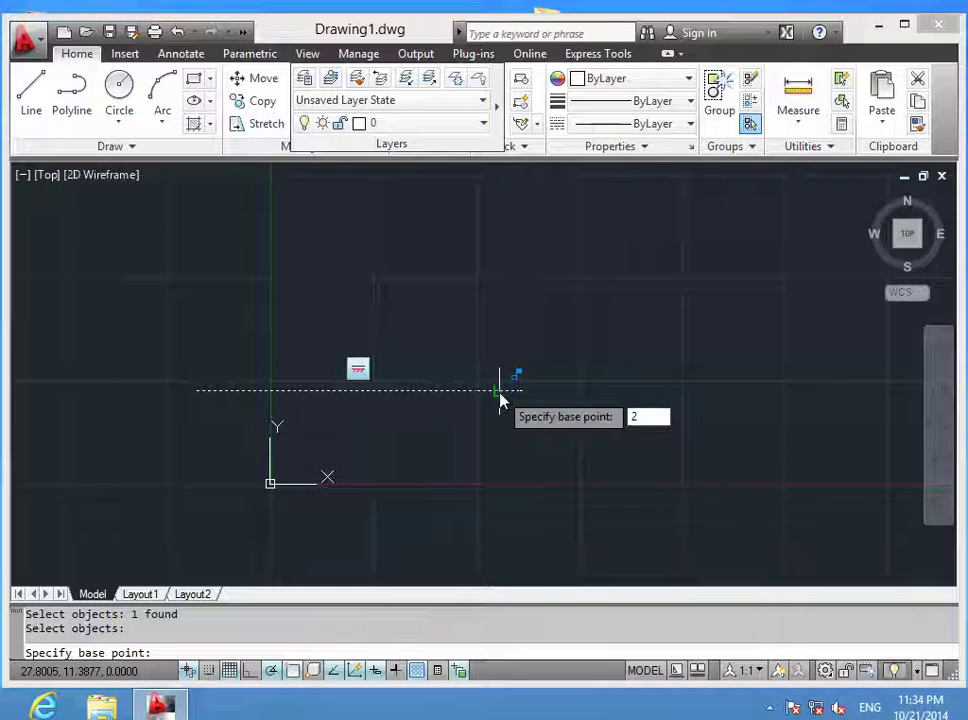
key("Return")
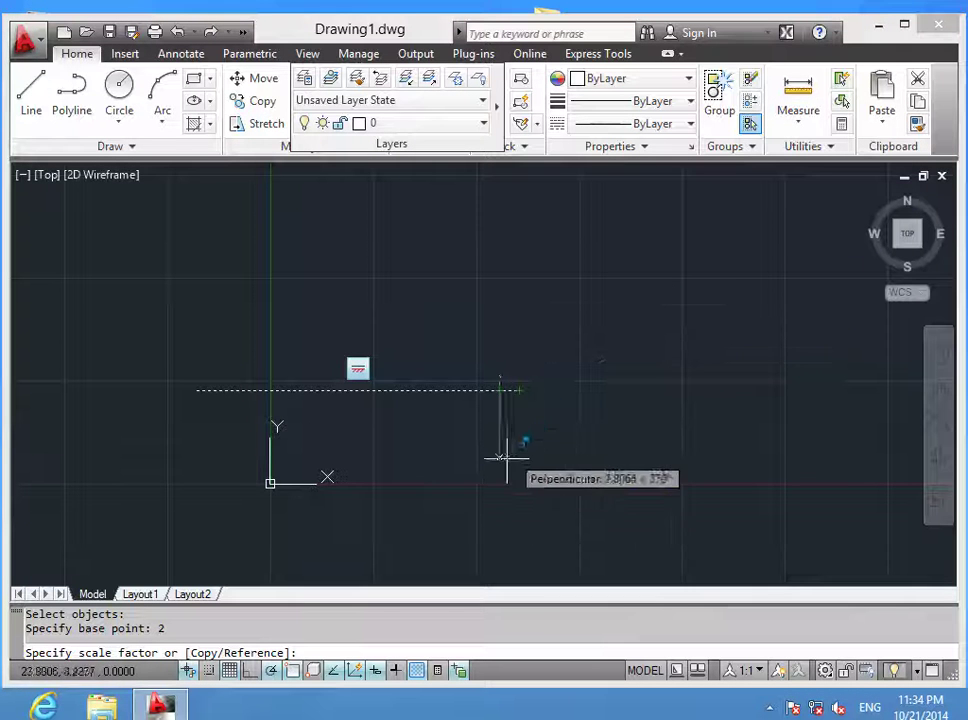
left_click(490, 360)
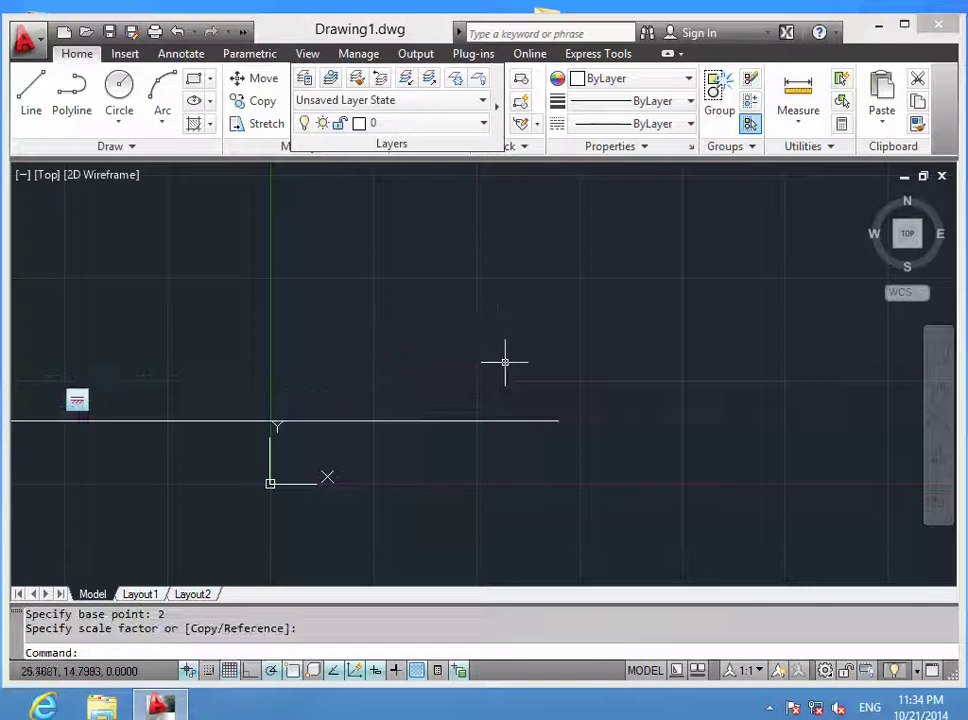
left_click(319, 420)
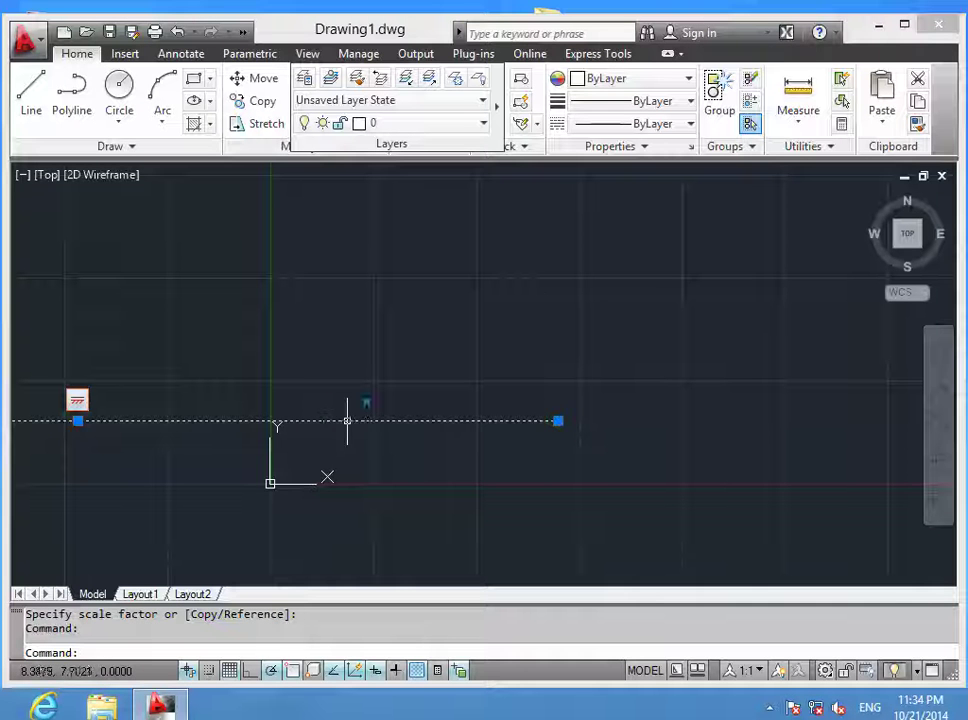
Step: Draw a small rectangle above the long line with REC
key("Escape")
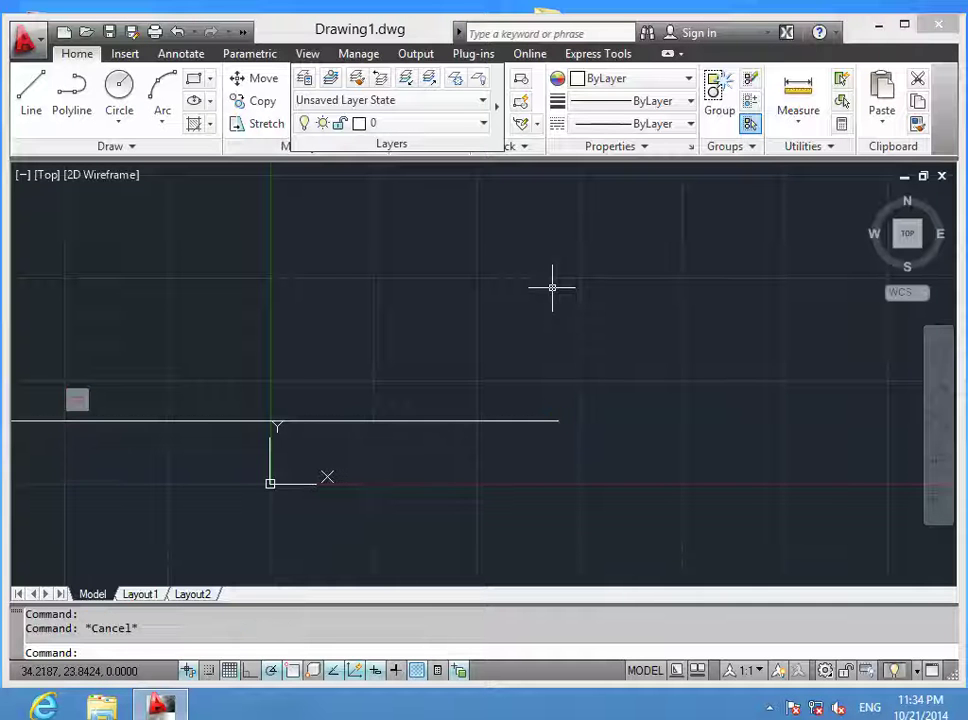
type("REC")
key("Return")
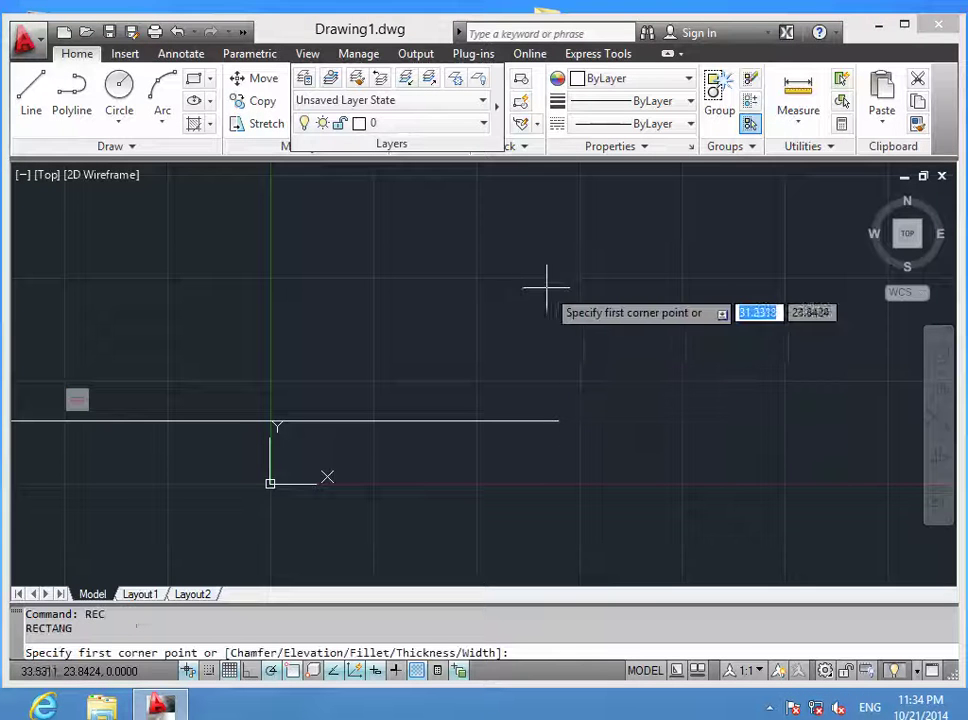
left_click(490, 260)
left_click(565, 308)
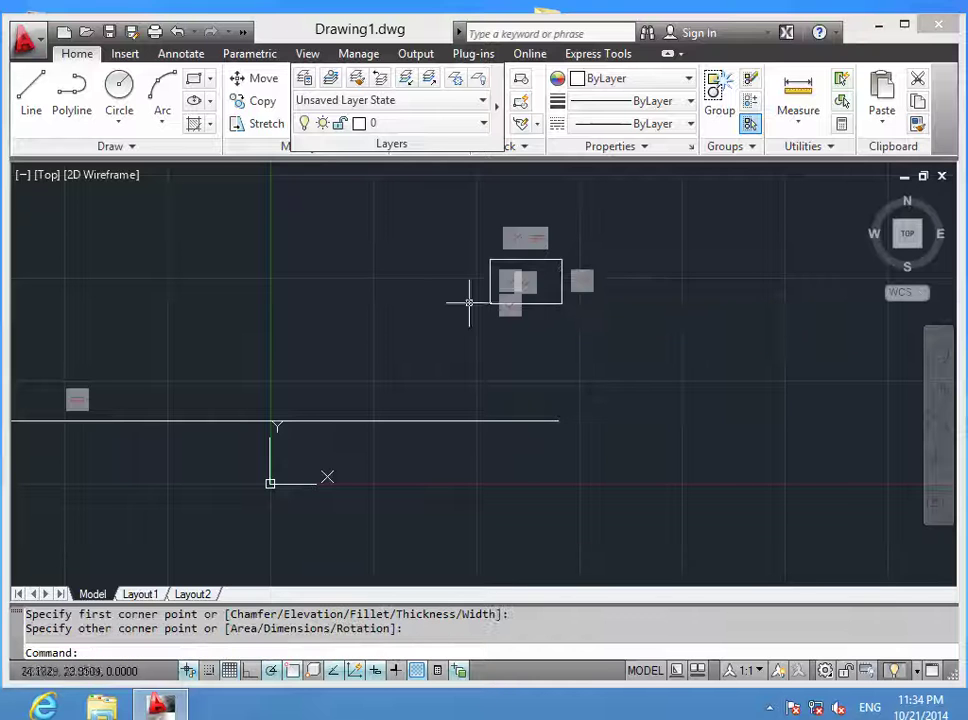
Step: Draw a circle to the right of the rectangle
scroll(584, 331, "up", 3)
middle_click_drag(594, 342, 620, 427)
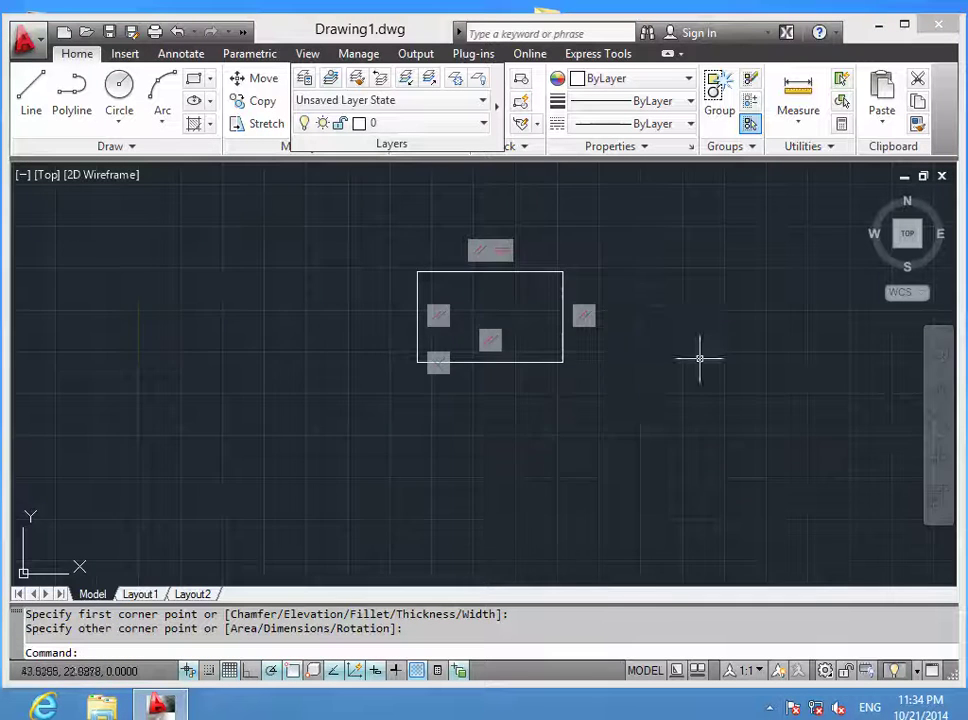
scroll(700, 360, "down", 4)
middle_click_drag(700, 360, 424, 305)
type("c")
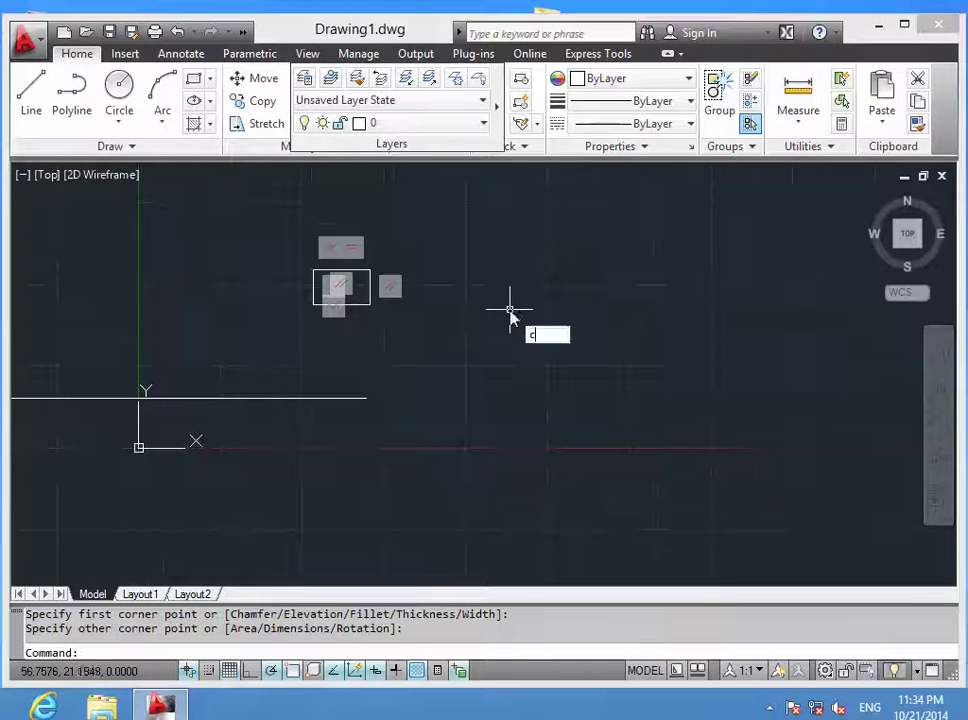
key("Return")
left_click(652, 285)
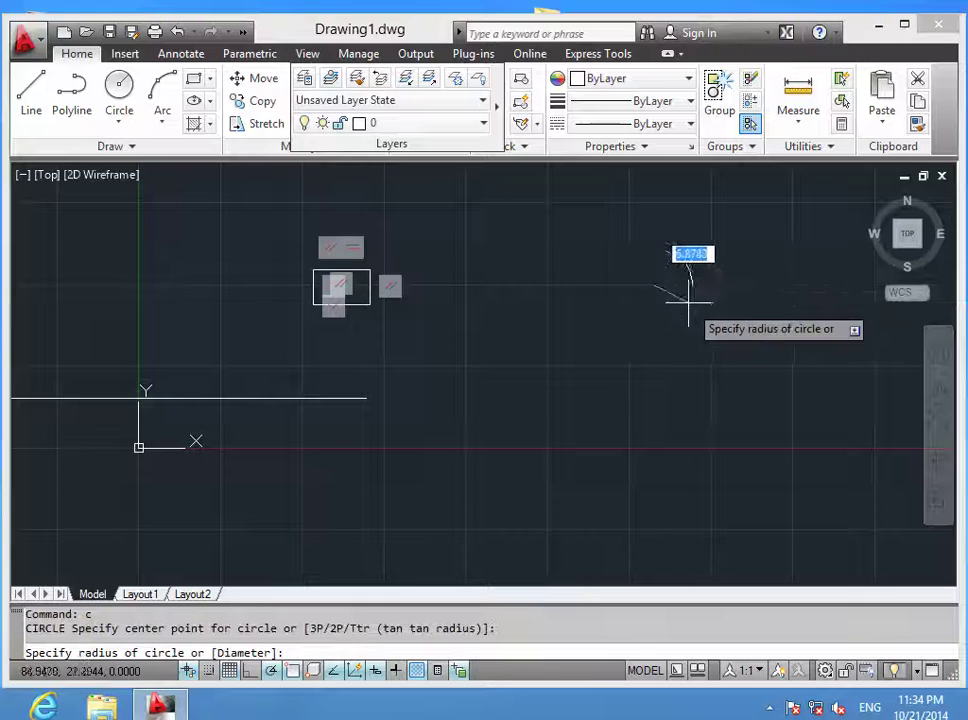
left_click(690, 300)
key("Escape")
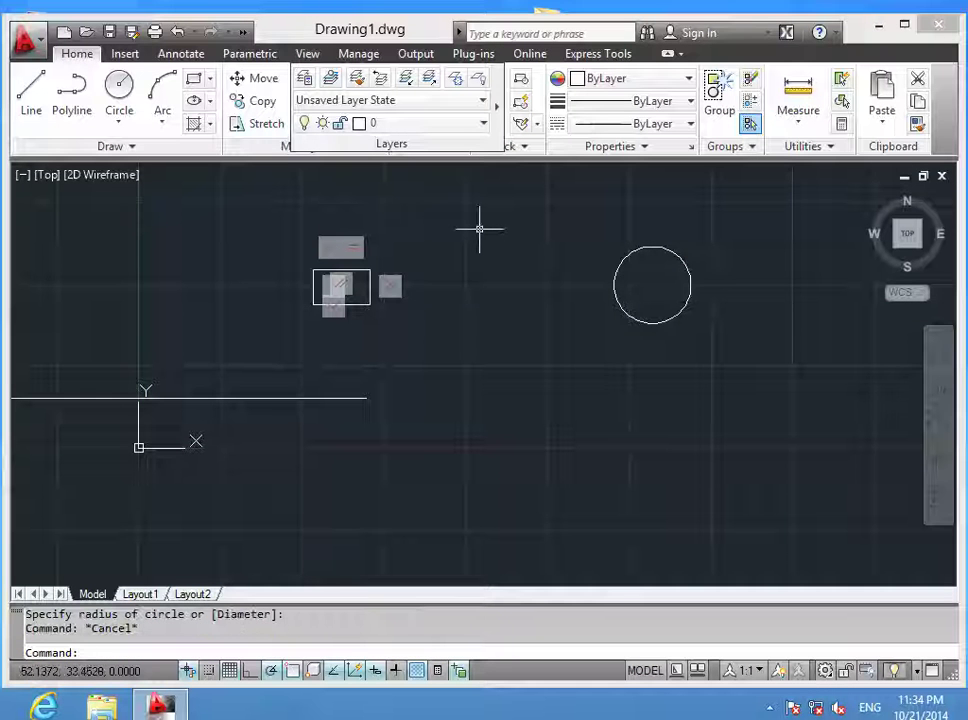
type("s")
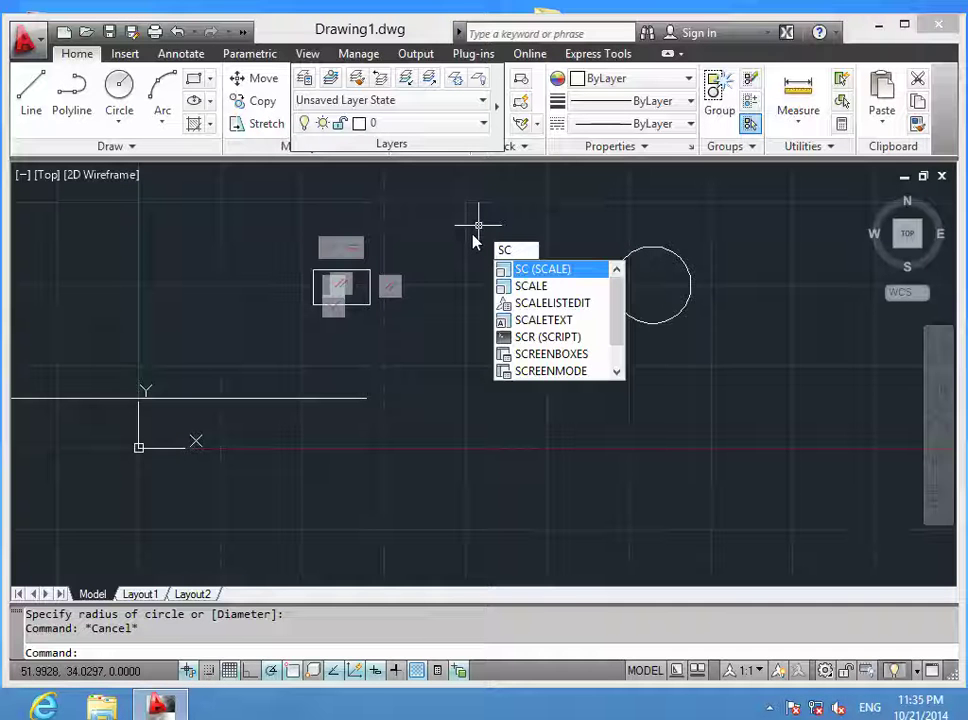
Step: Scale the rectangle by a factor of 2
key("Return")
left_click(368, 270)
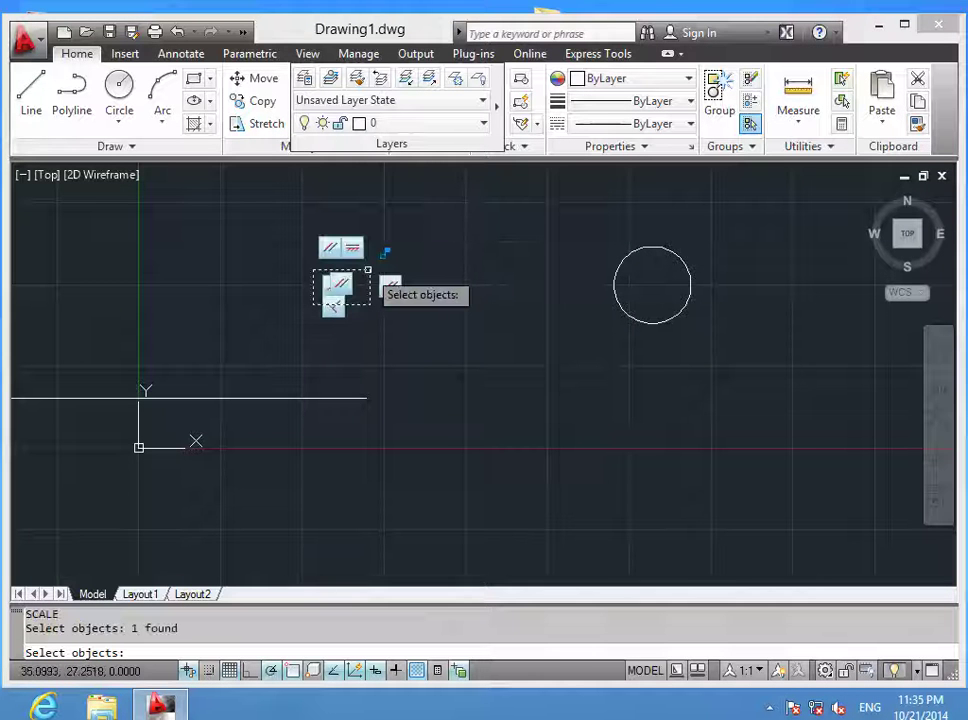
key("Return")
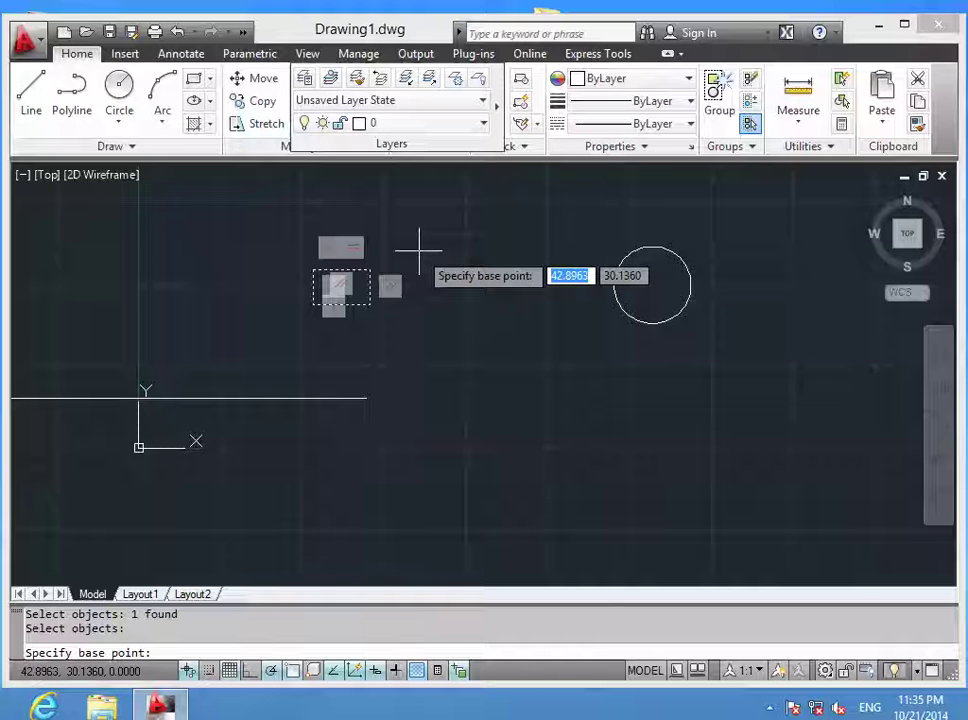
left_click(370, 270)
type("2")
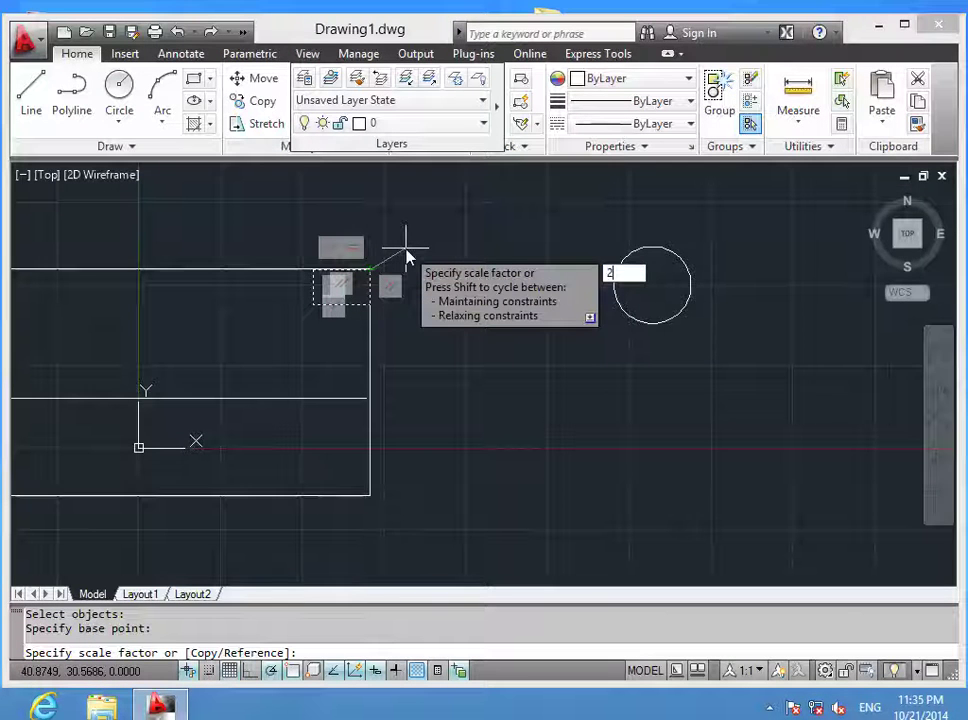
key("Return")
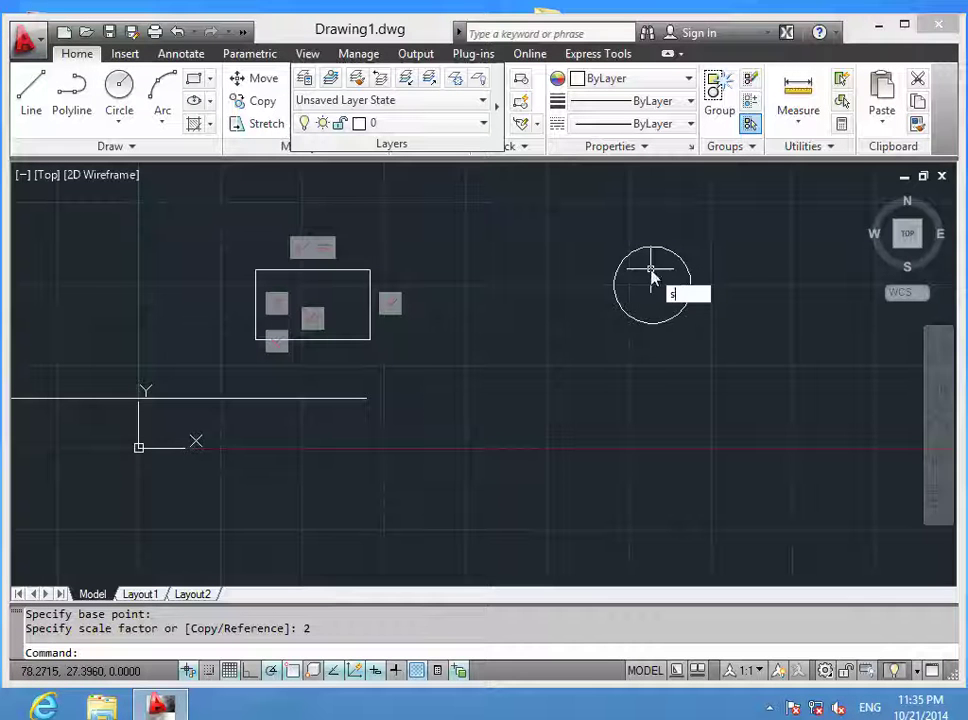
Step: Scale the circle by a factor of 2 about its centre
key("Return")
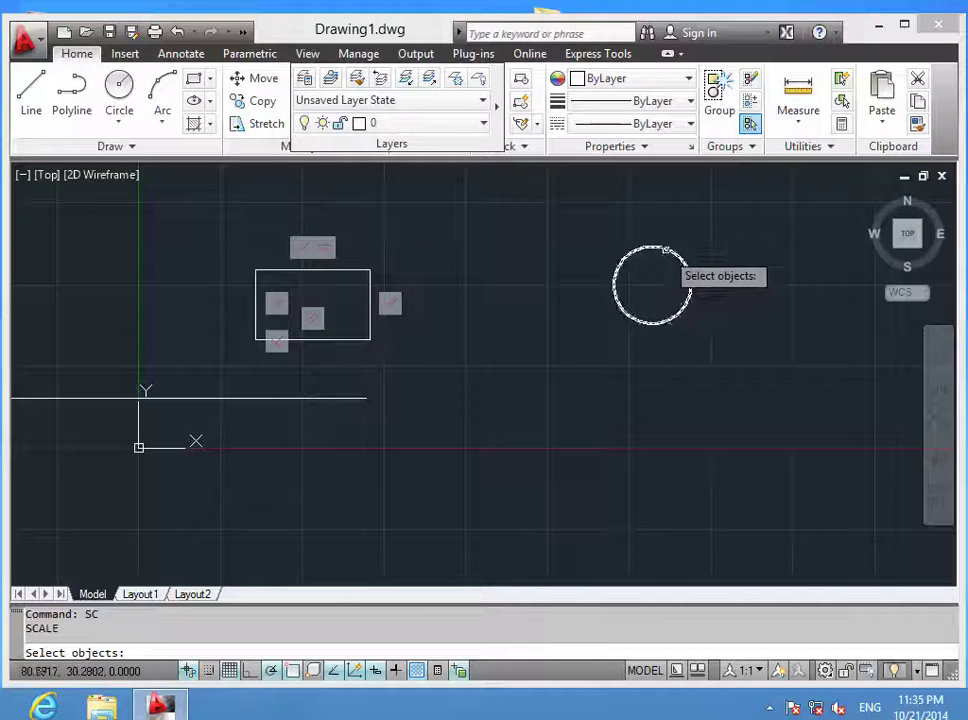
left_click(666, 249)
key("Return")
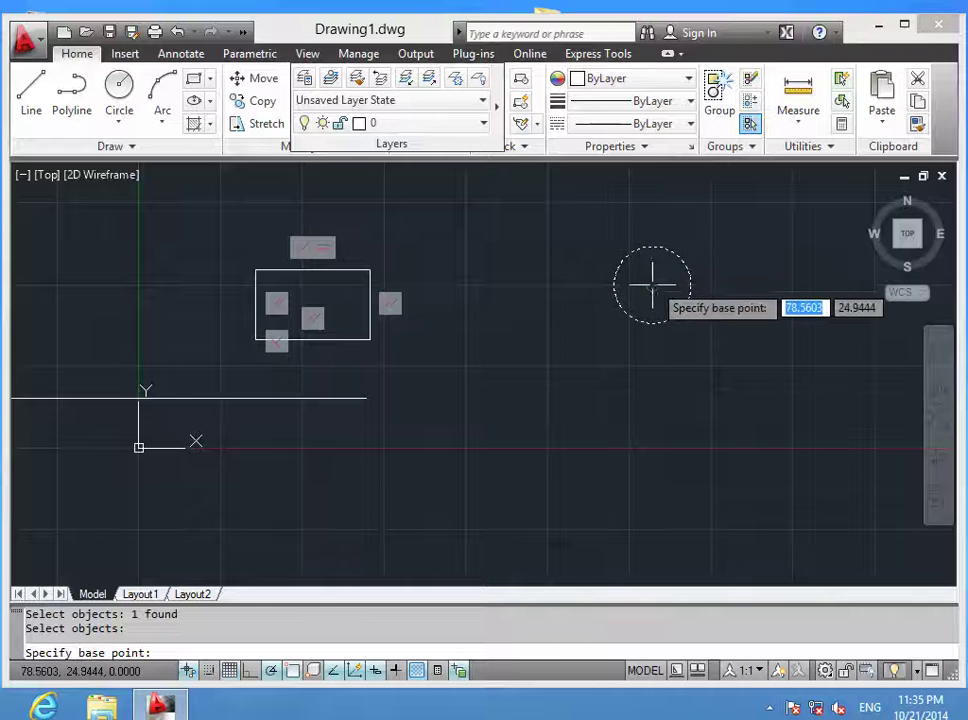
left_click(652, 285)
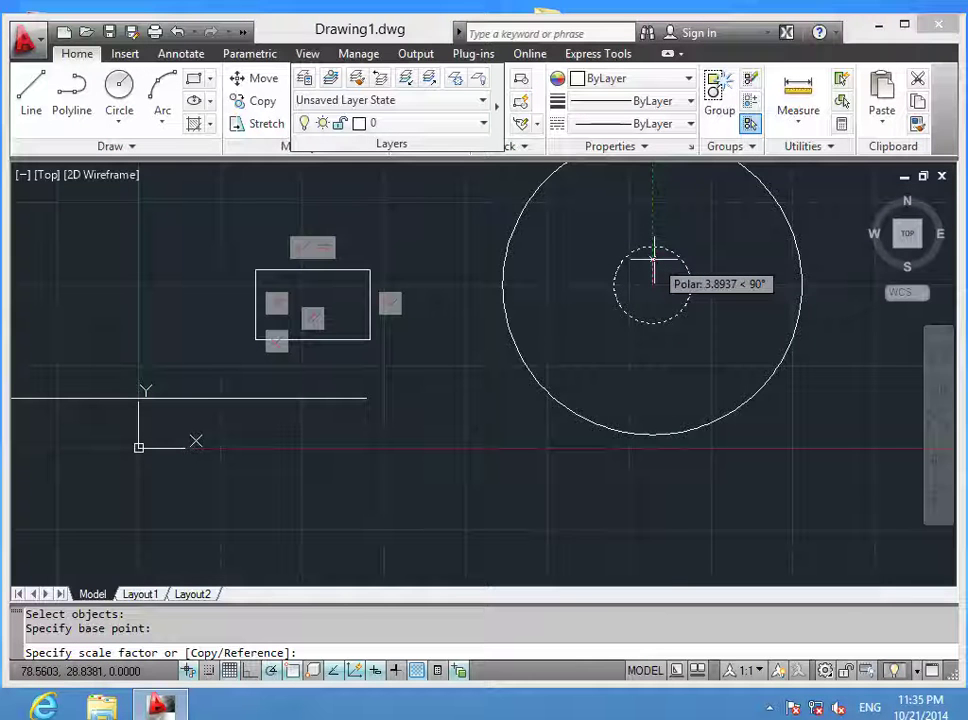
type("2")
key("Return")
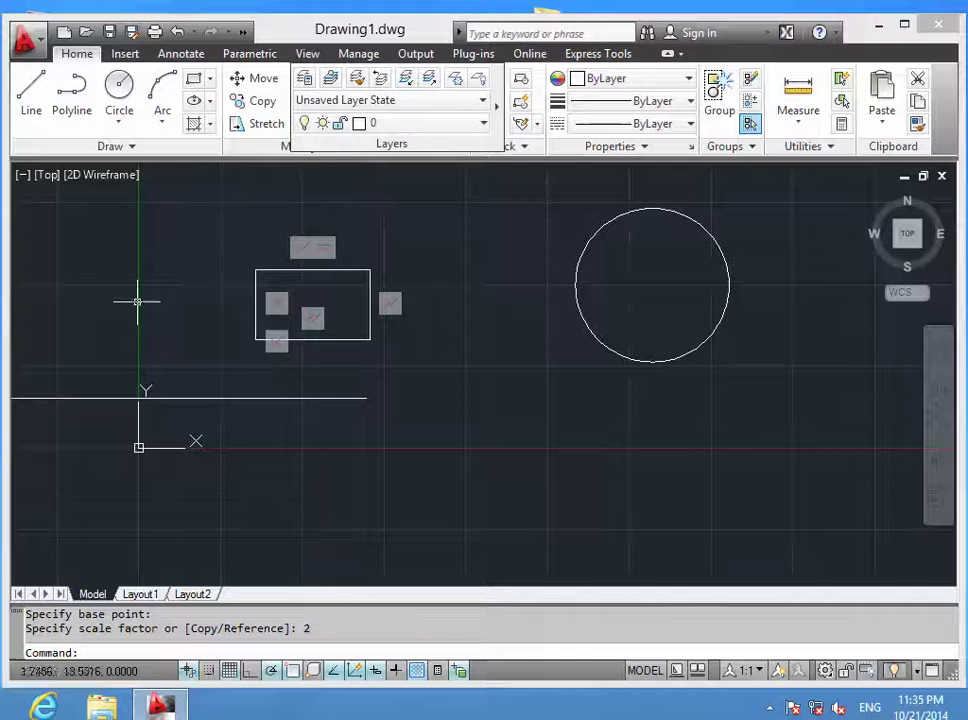
Step: Grip-stretch the horizontal line's right endpoint to a new position
left_click(329, 398)
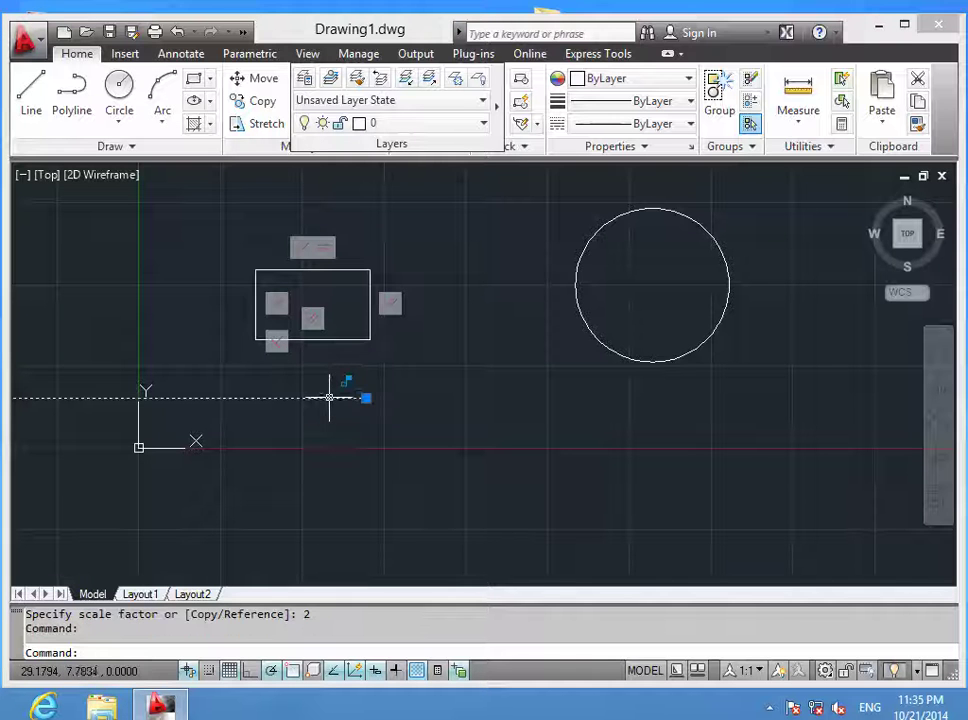
left_click(366, 398)
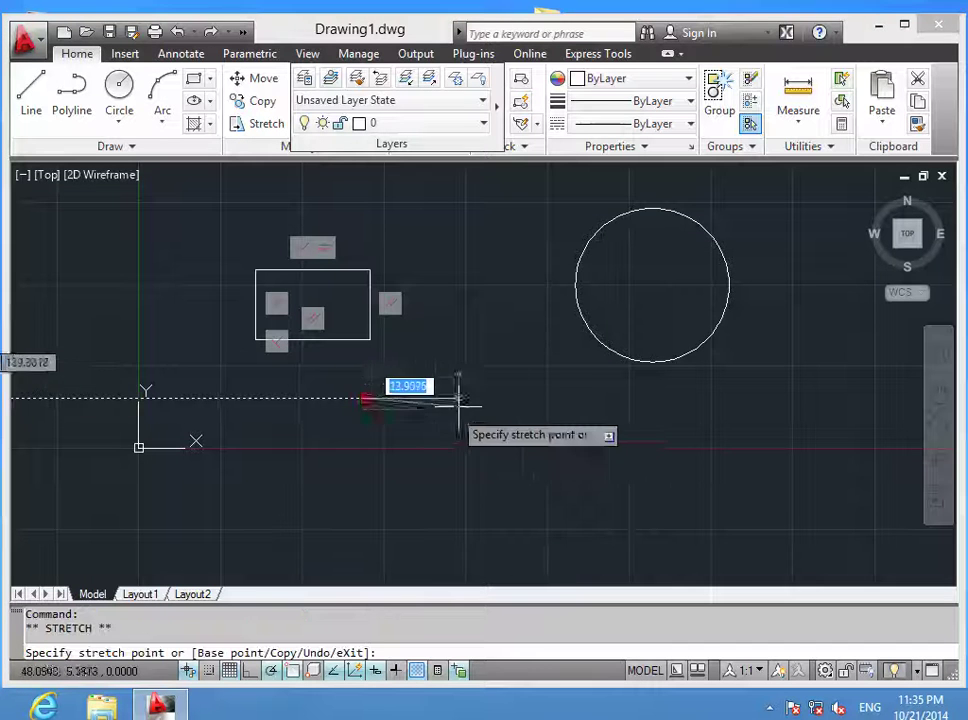
left_click(239, 429)
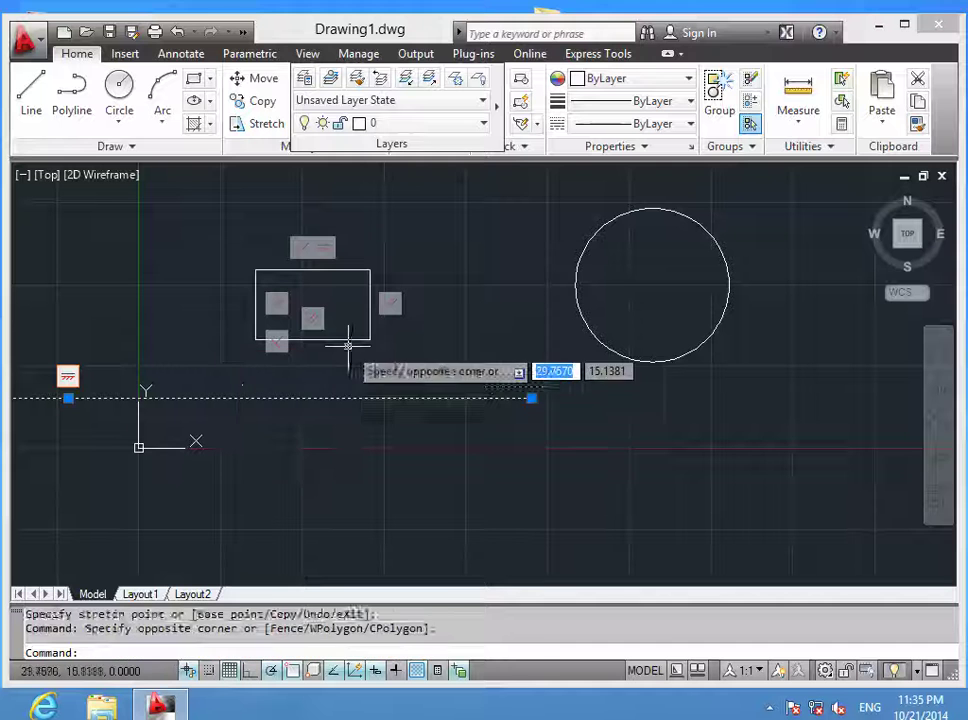
key("Escape")
Step: Use grips to move the rectangle, raise its top edge, and widen its right and left edges
left_click(404, 257)
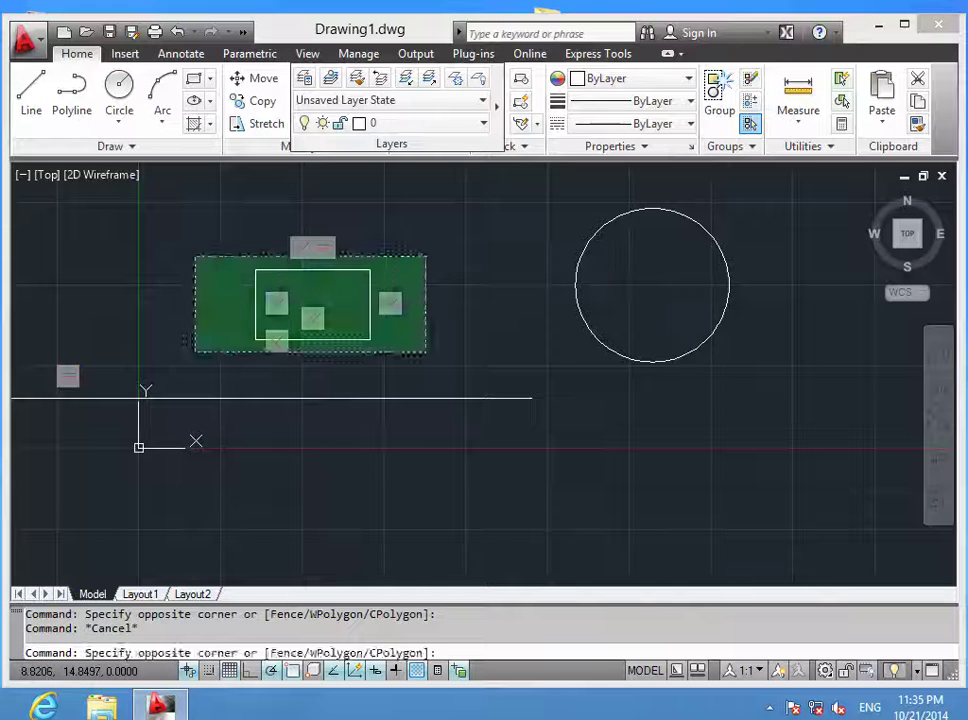
left_click(196, 350)
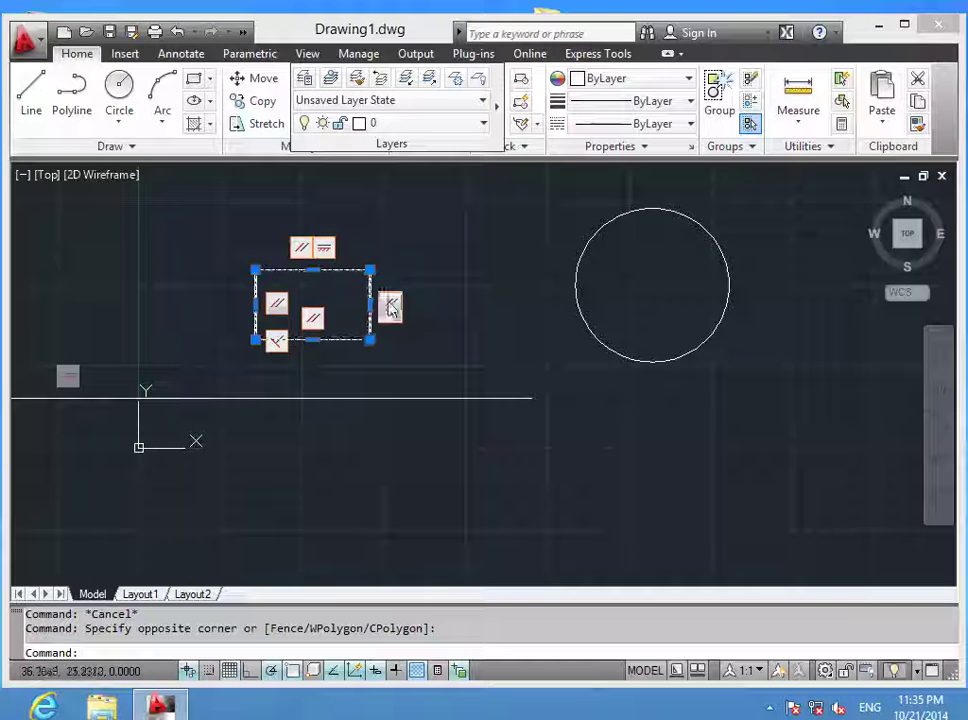
mouse_move(370, 270)
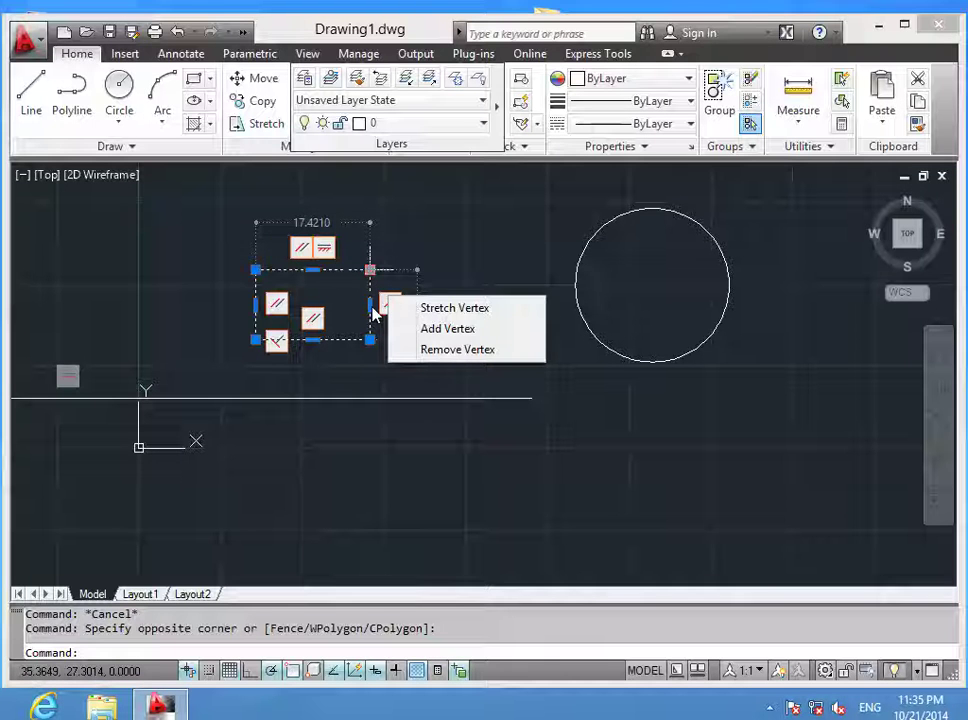
left_click(375, 313)
left_click(471, 303)
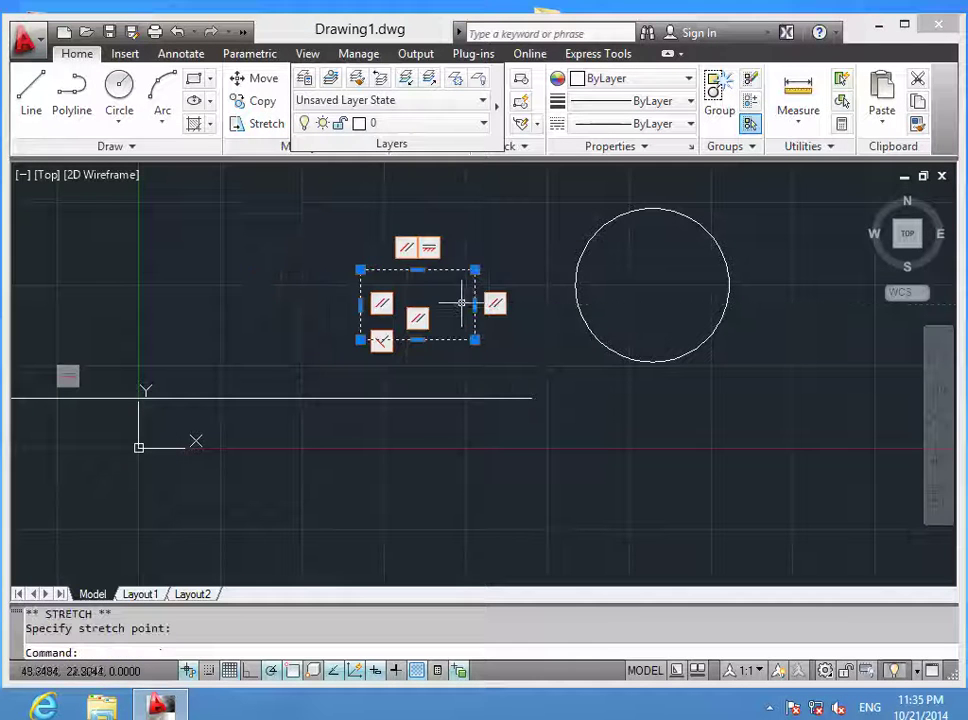
left_click(418, 270)
left_click(418, 216)
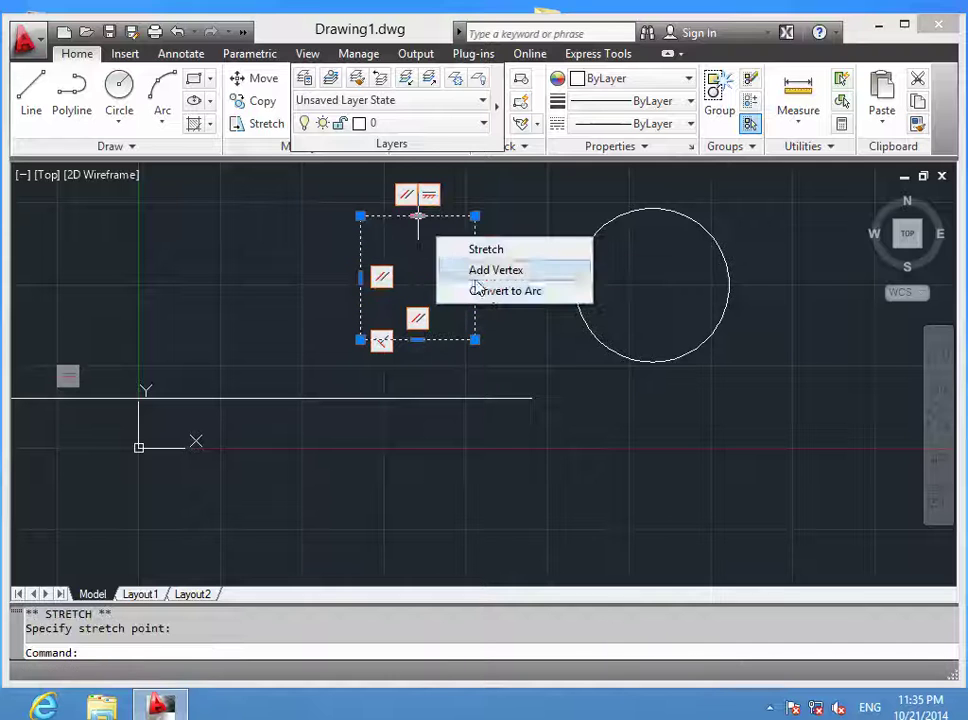
left_click(475, 277)
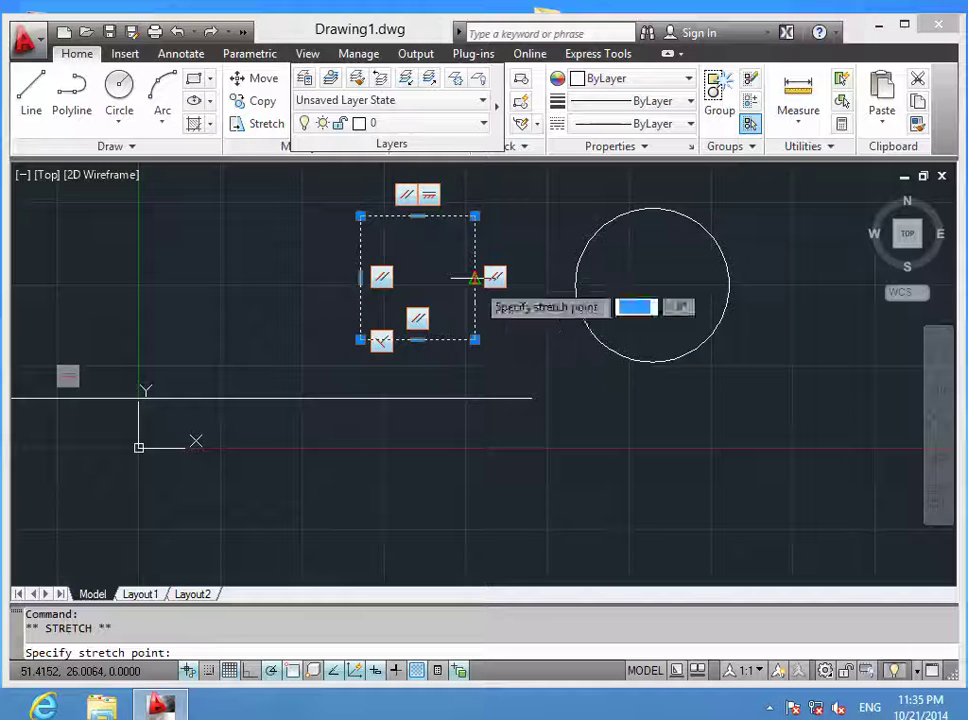
left_click(516, 277)
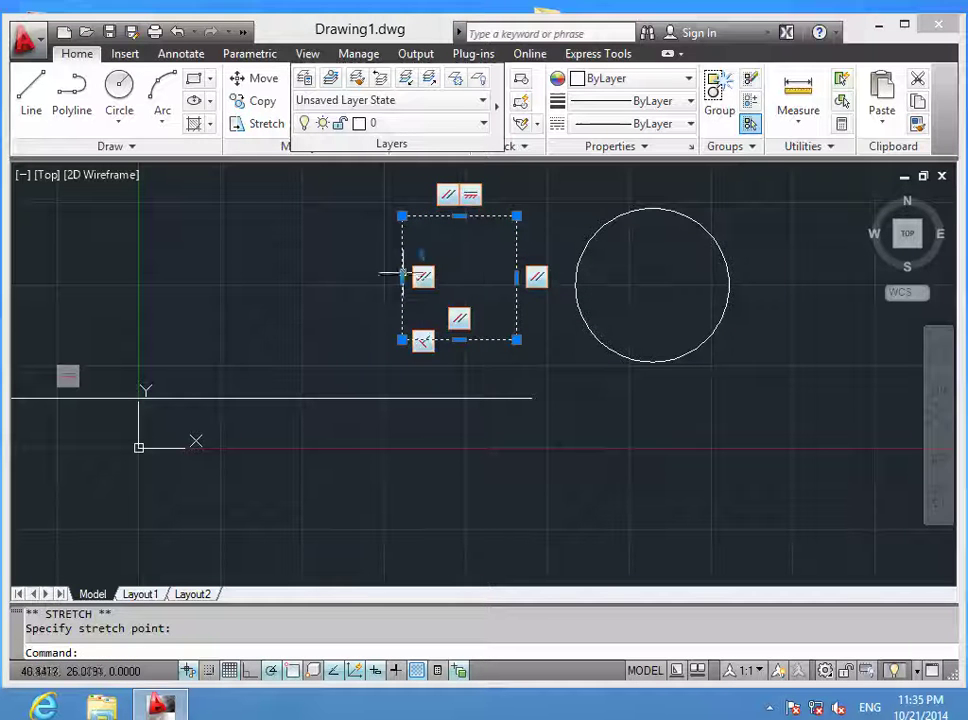
left_click(401, 277)
left_click(272, 277)
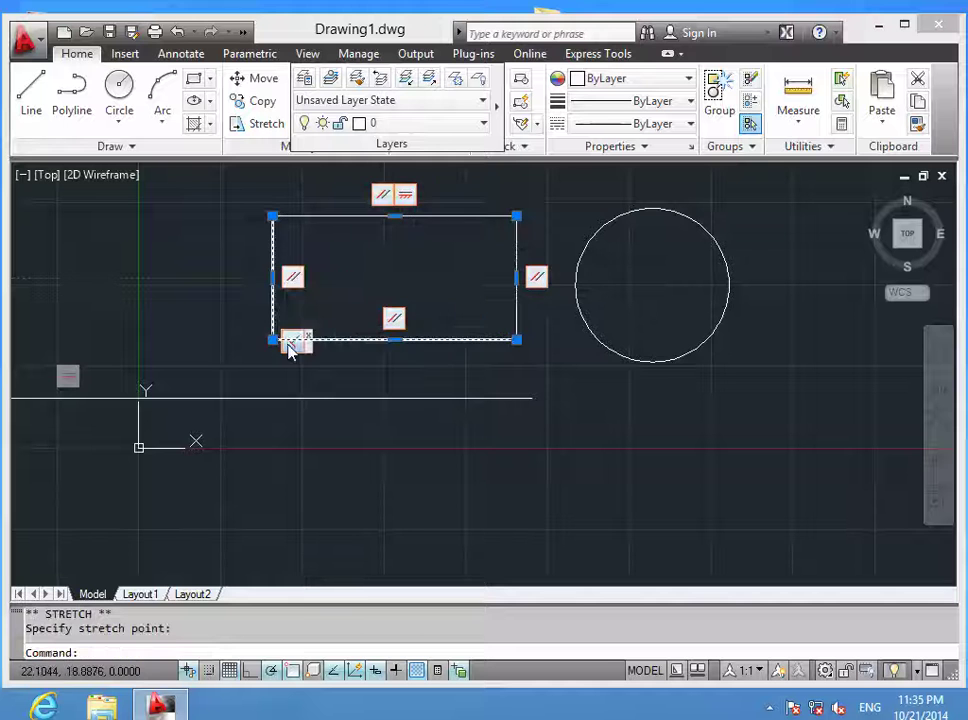
key("Escape")
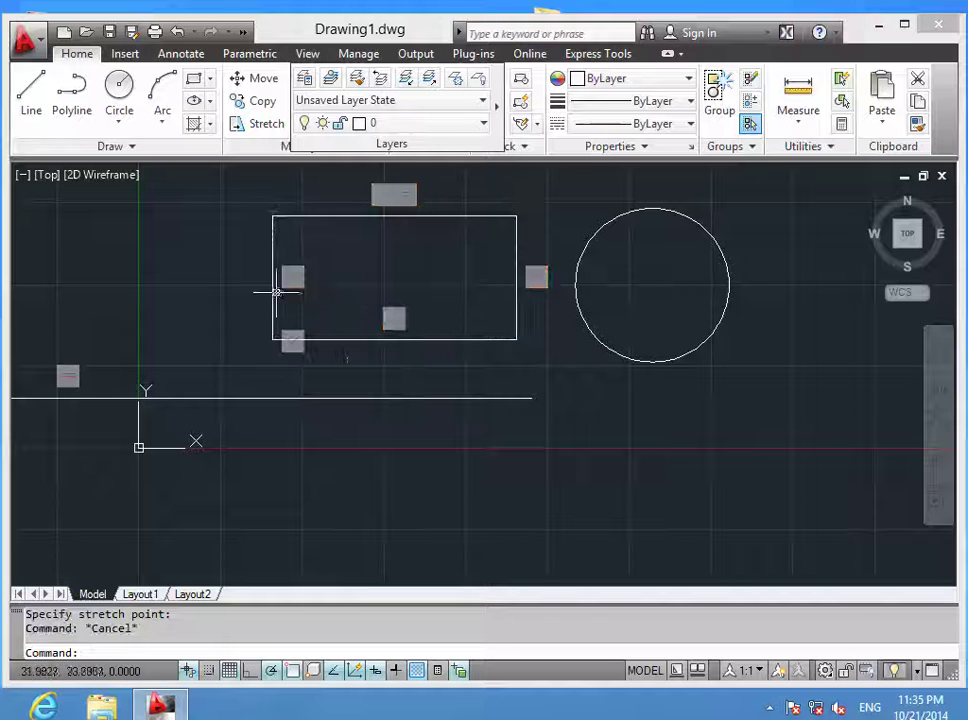
Step: Try the circle's top grip but leave the circle at its original size
left_click(709, 233)
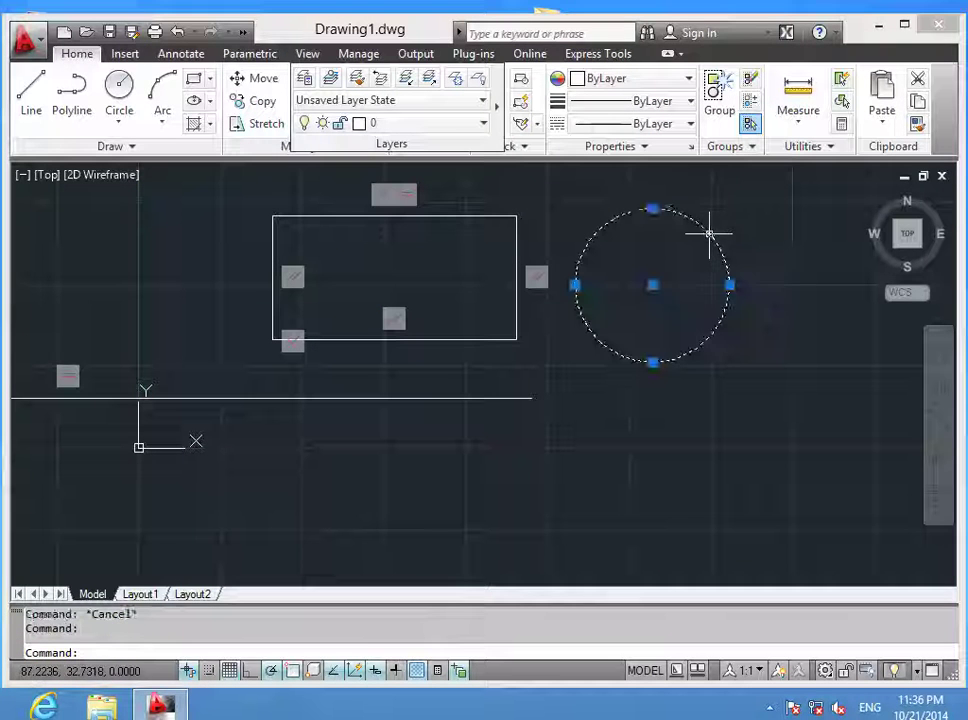
left_click(651, 208)
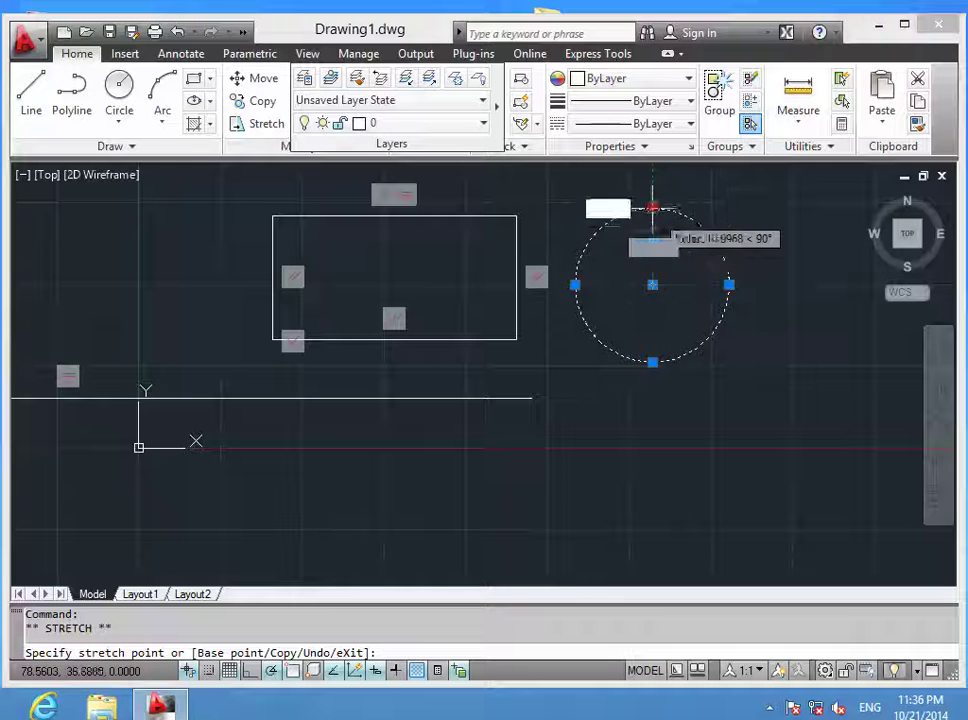
left_click(655, 204)
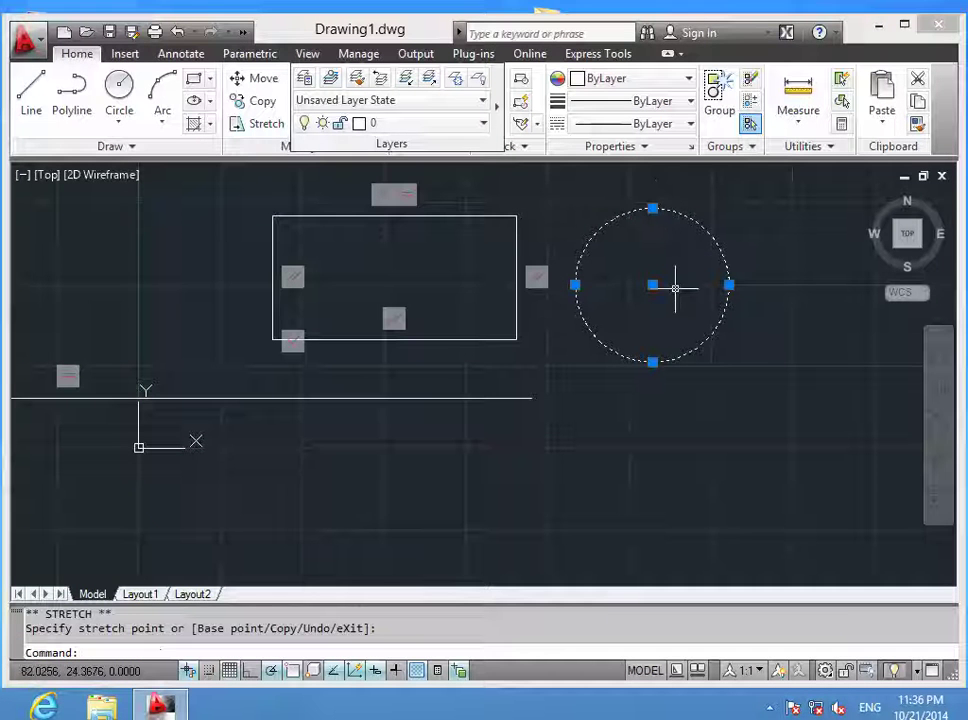
key("Escape")
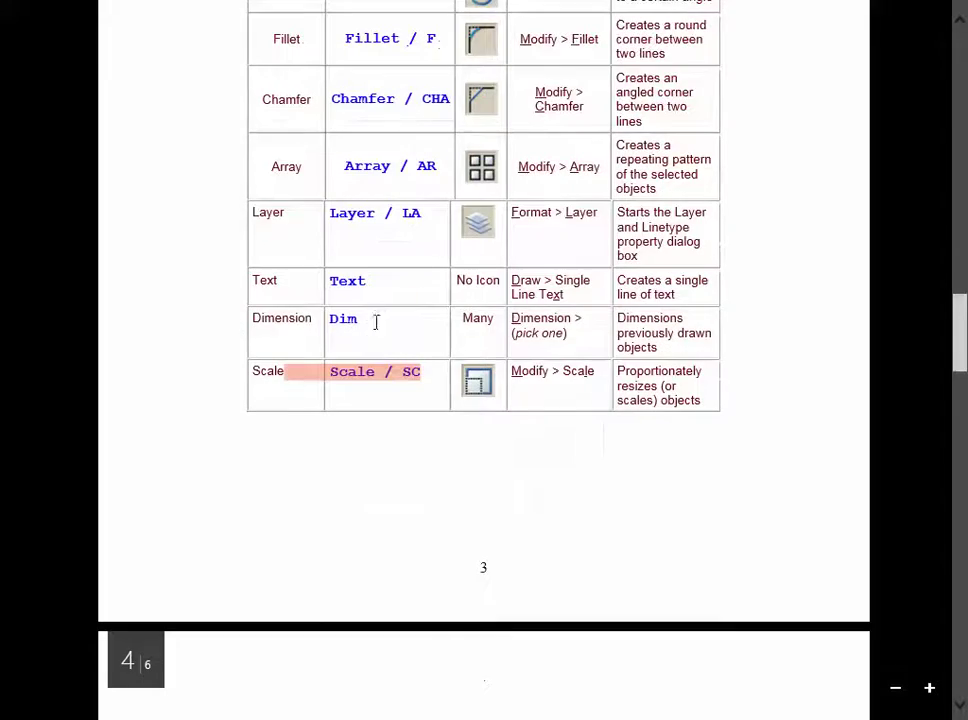
Step: Review the Zoom command options table on page 4 of the PDF, then return to the AutoCAD drawing
scroll(437, 391, "down", 2)
scroll(437, 391, "down", 2)
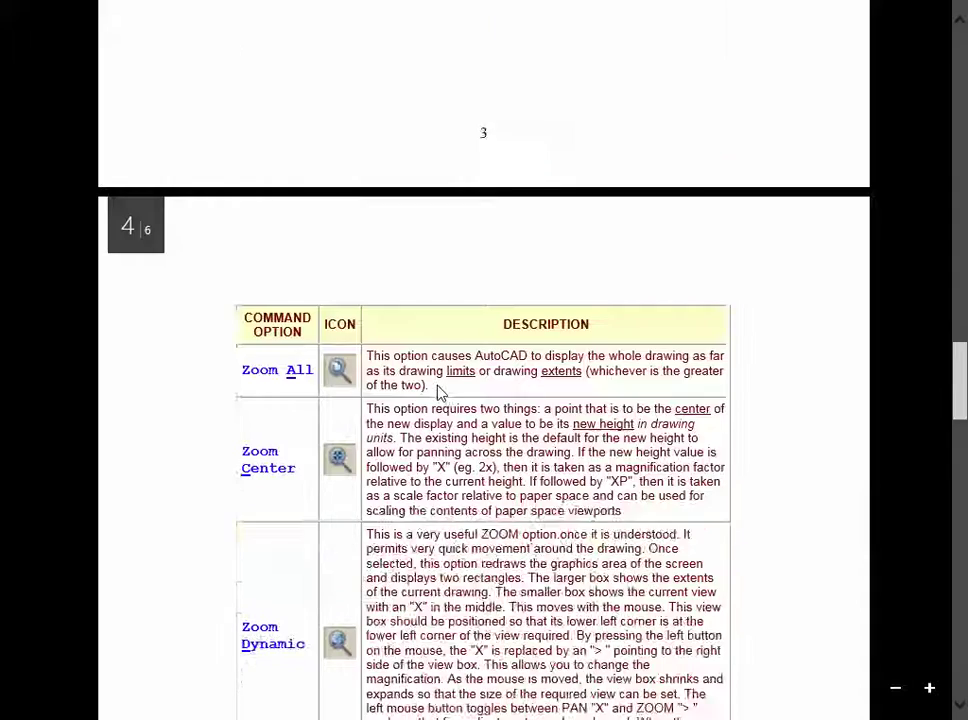
scroll(437, 391, "down", 6)
scroll(435, 388, "down", 1)
scroll(434, 387, "up", 5)
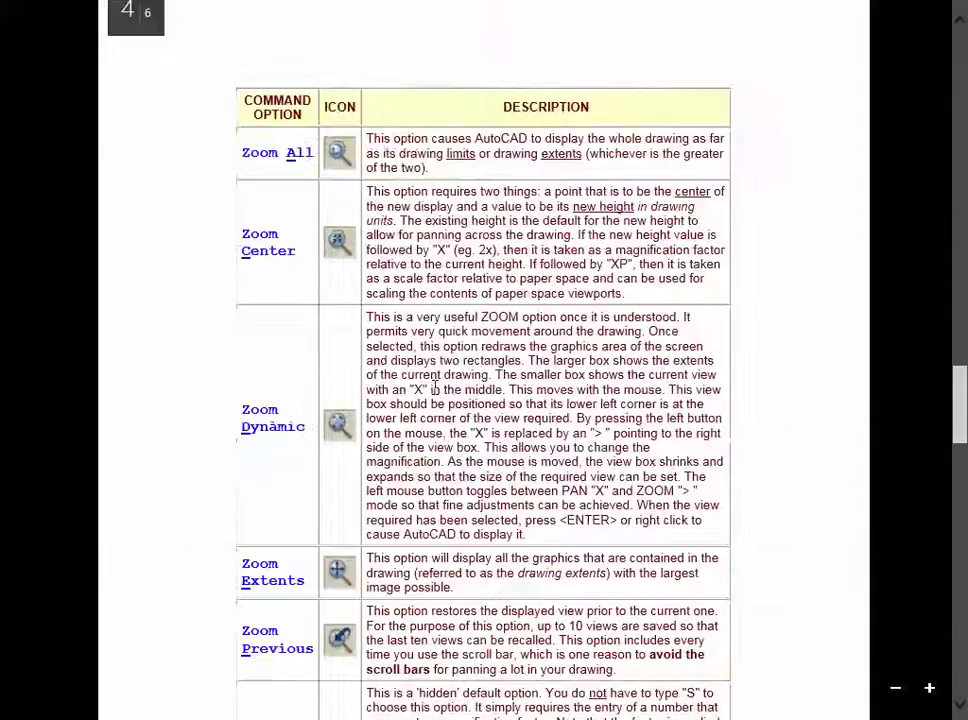
scroll(386, 358, "up", 1)
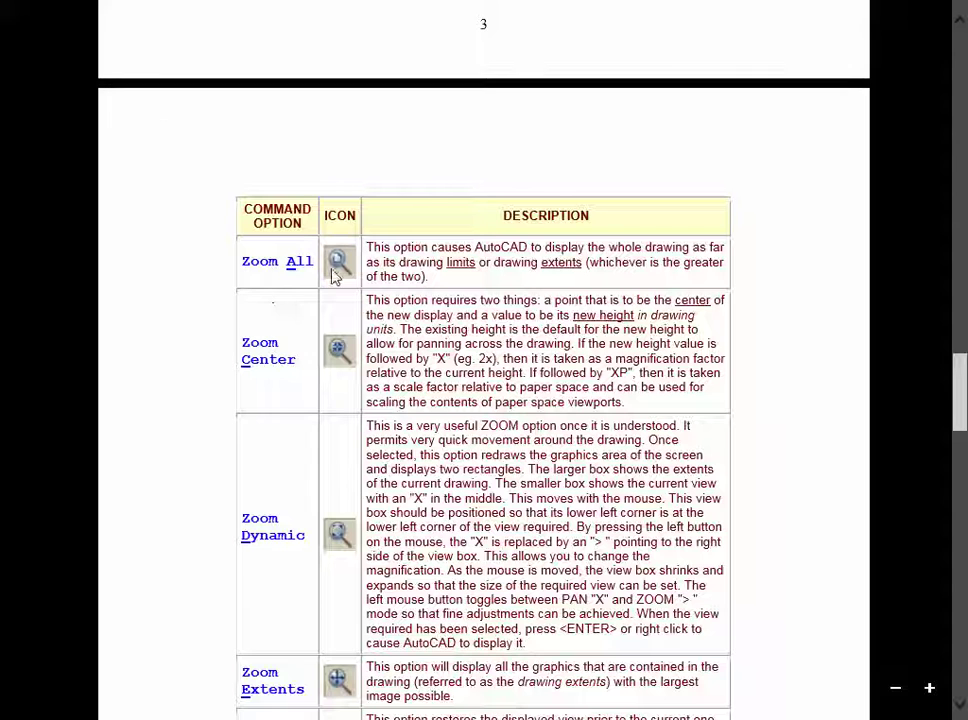
mouse_move(4, 4)
left_click(56, 62)
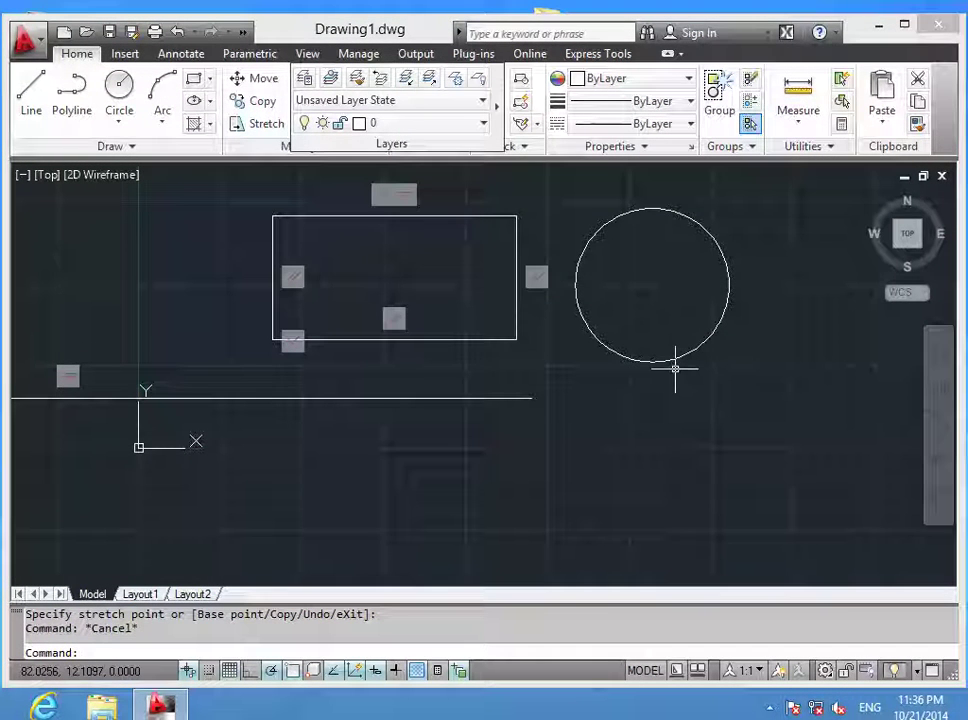
Step: Zoom in with a Z window drawn around the circle
type("Z")
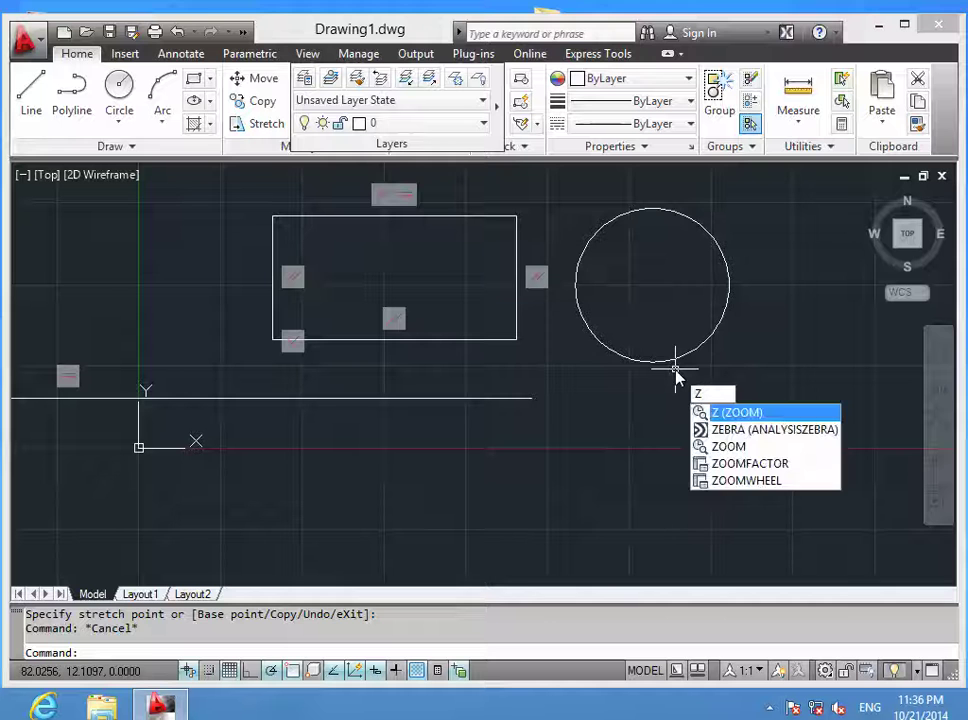
key("Return")
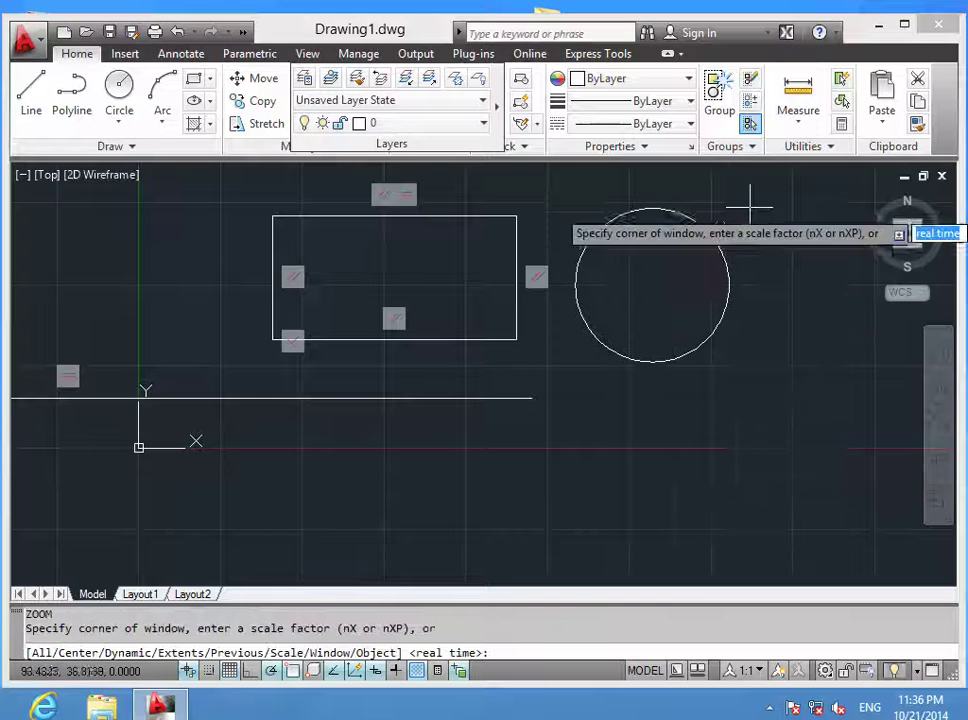
left_click(751, 202)
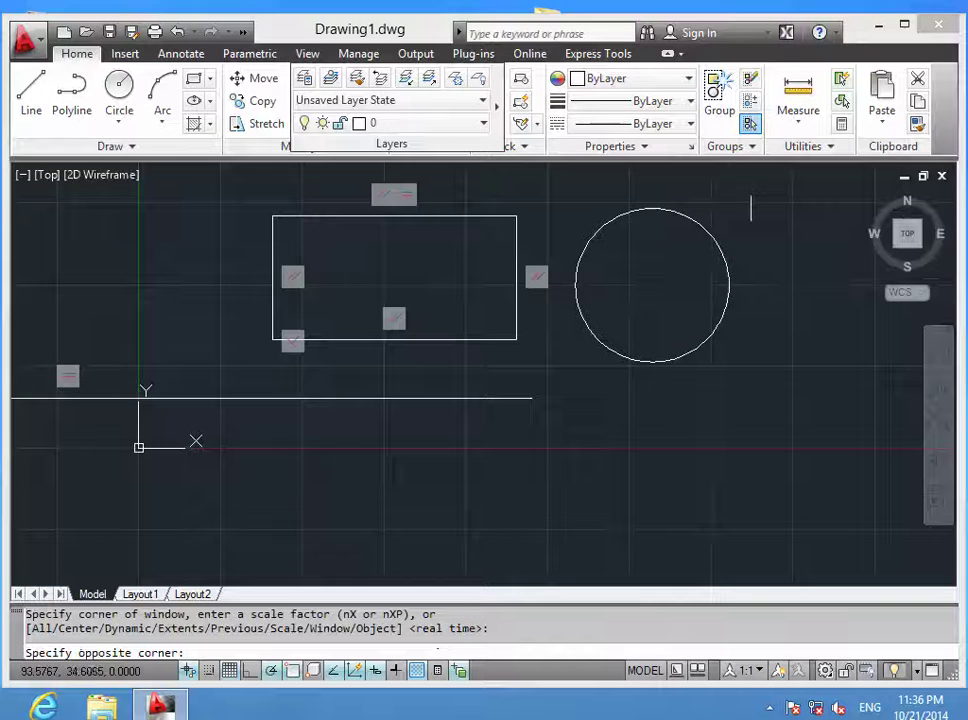
left_click(557, 389)
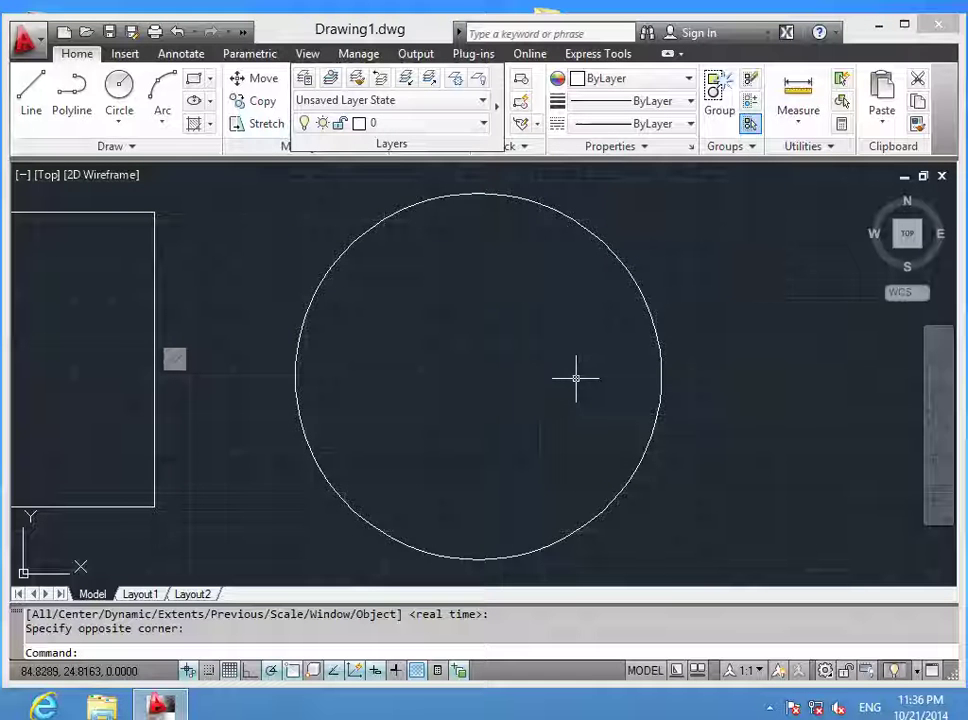
Step: Adjust the zoom with the wheel, pan the rectangle and circle into view, and briefly check the reference PDF
scroll(575, 378, "up", 2)
scroll(575, 378, "down", 2)
scroll(575, 380, "up", 1)
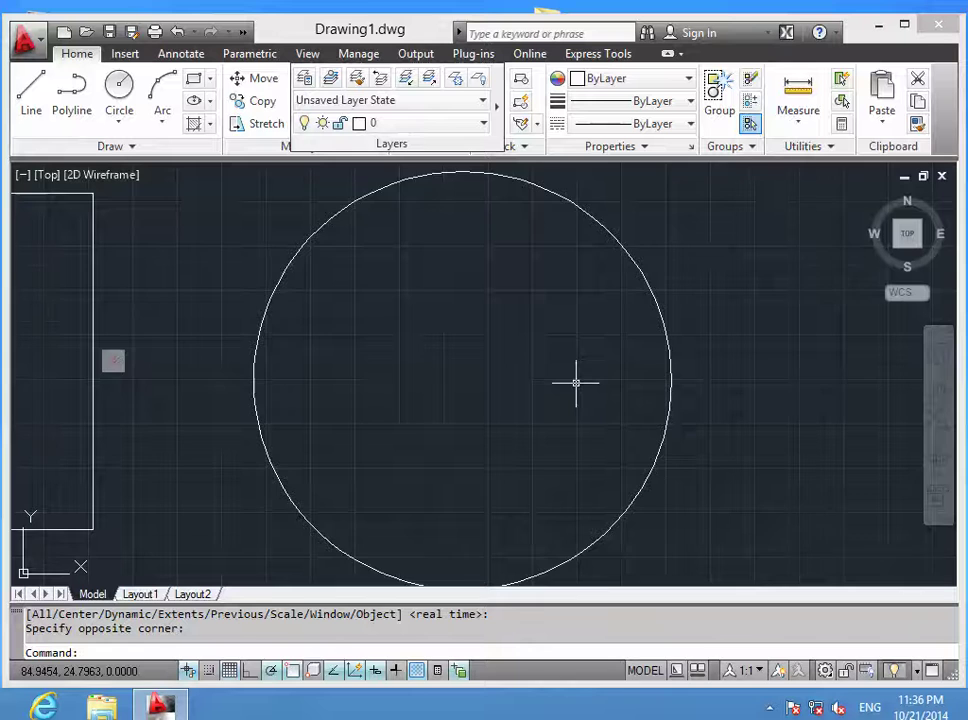
scroll(575, 382, "down", 2)
scroll(575, 383, "up", 3)
scroll(572, 384, "down", 2)
scroll(572, 384, "up", 3)
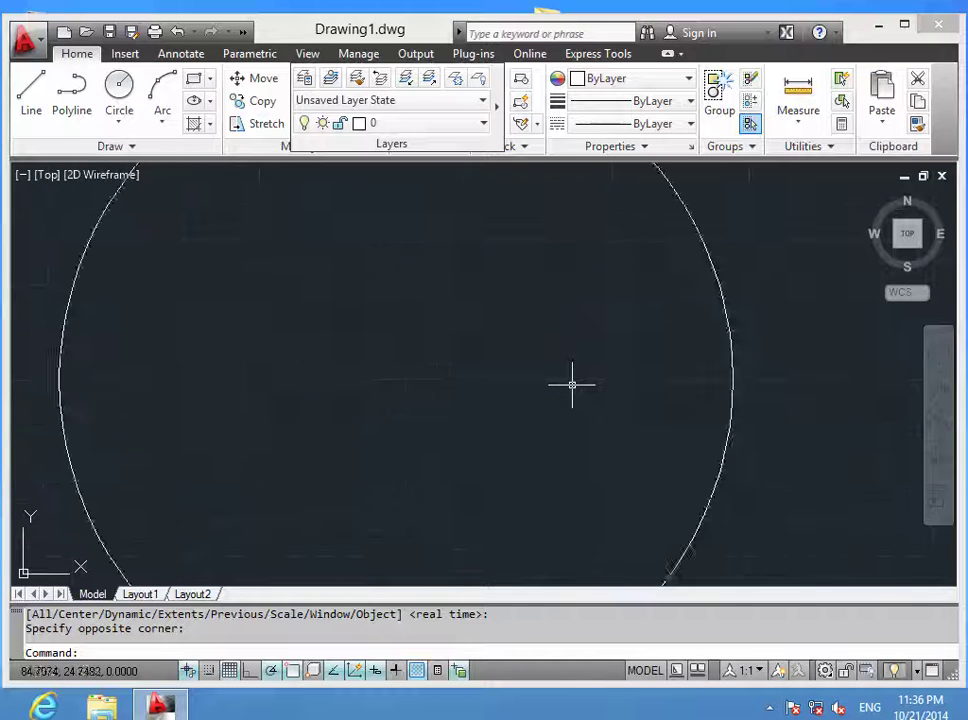
scroll(572, 384, "down", 4)
middle_click_drag(378, 363, 646, 350)
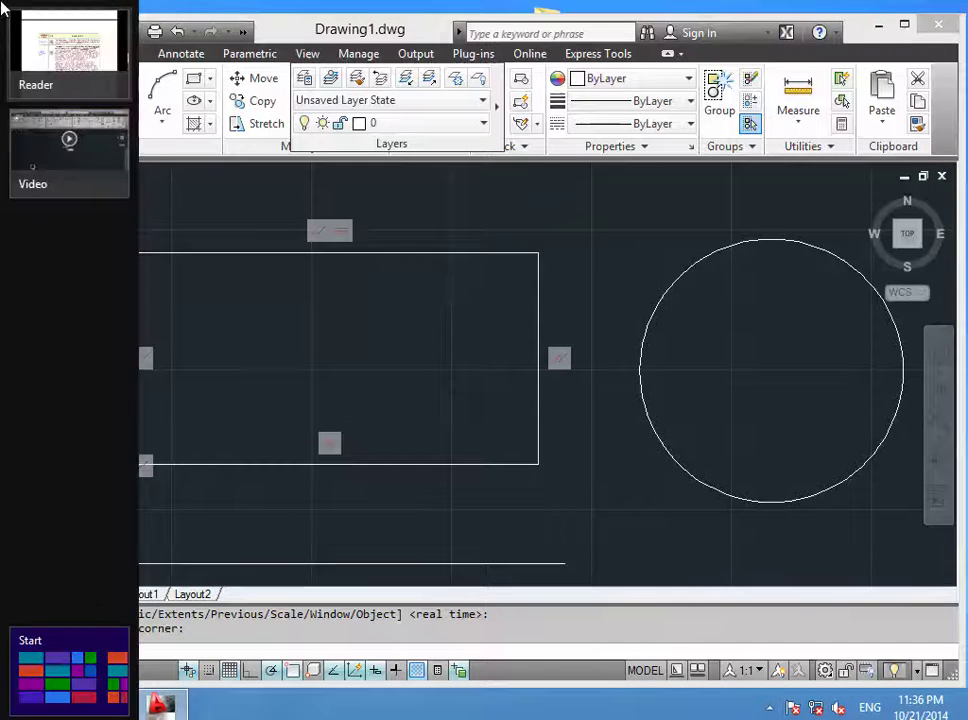
left_click(65, 45)
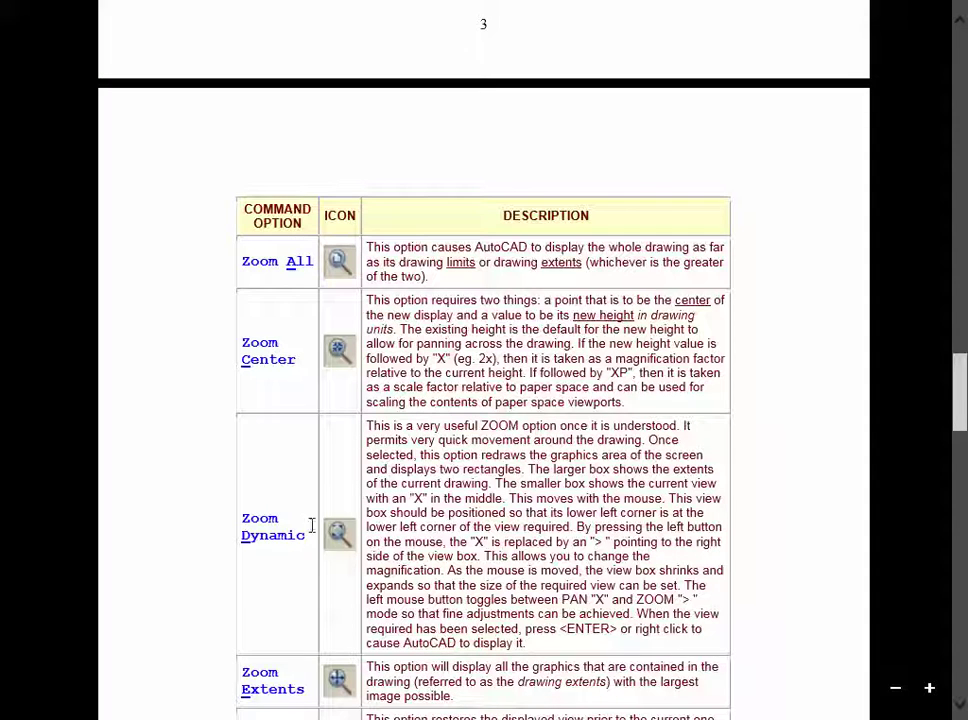
mouse_move(2, 8)
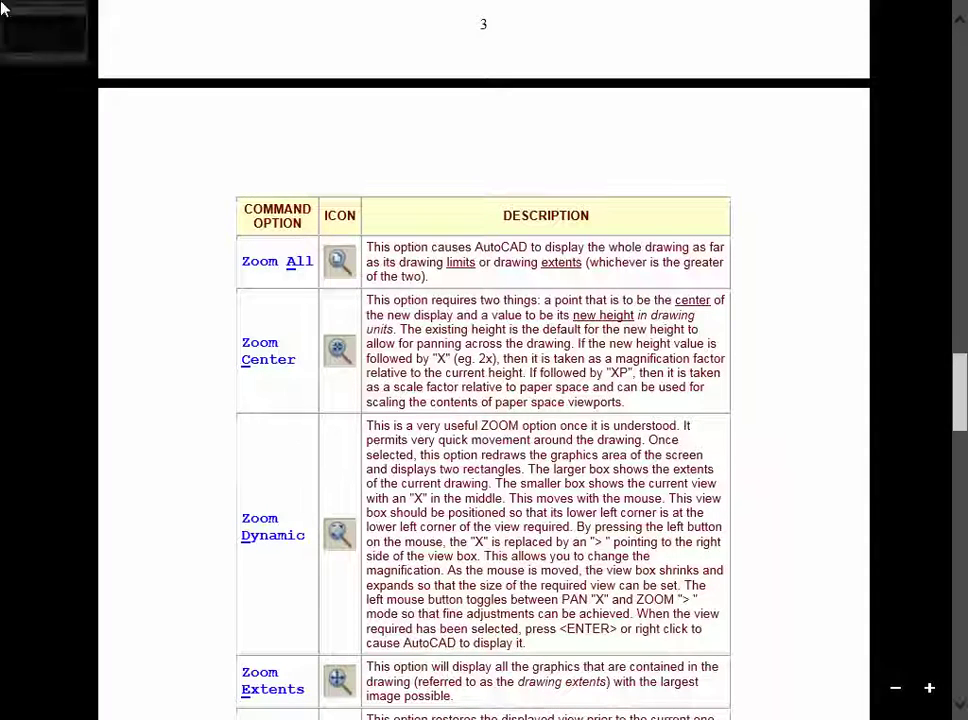
left_click(35, 25)
Step: Zoom to the drawing extents and finish the leftover selection windows
scroll(379, 375, "down", 2)
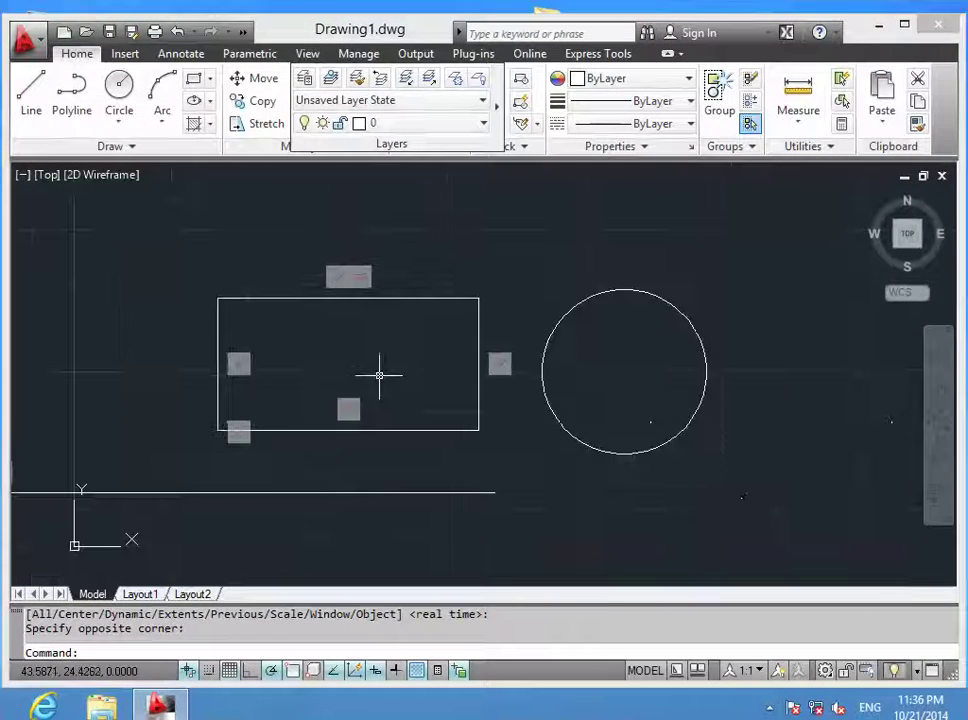
scroll(379, 375, "up", 2)
left_click(379, 376)
left_click(380, 385)
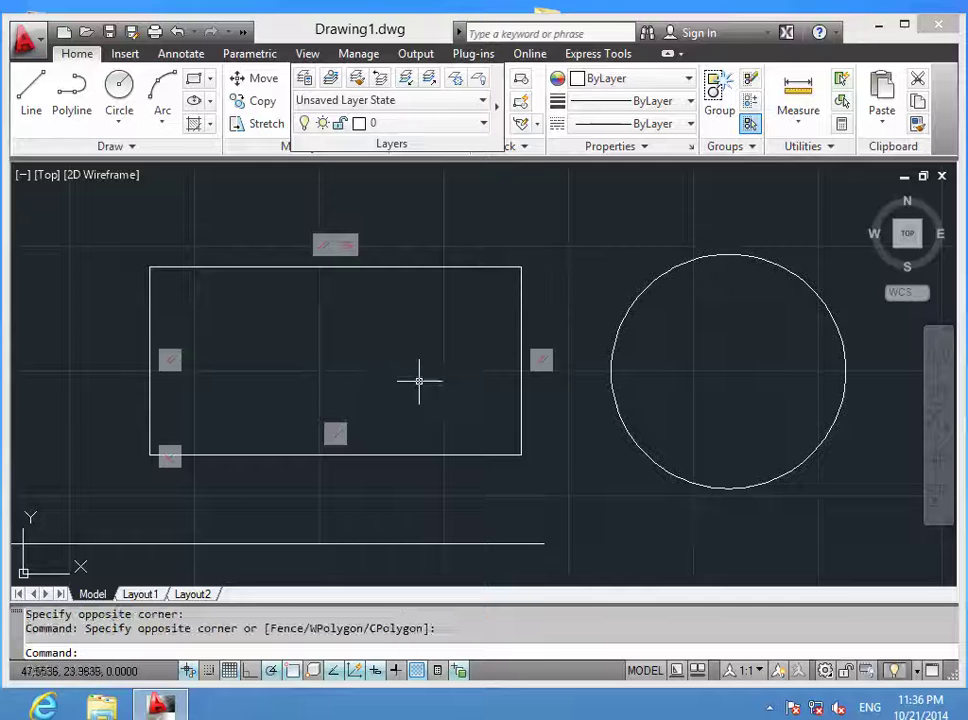
left_click(935, 416)
left_click(507, 345)
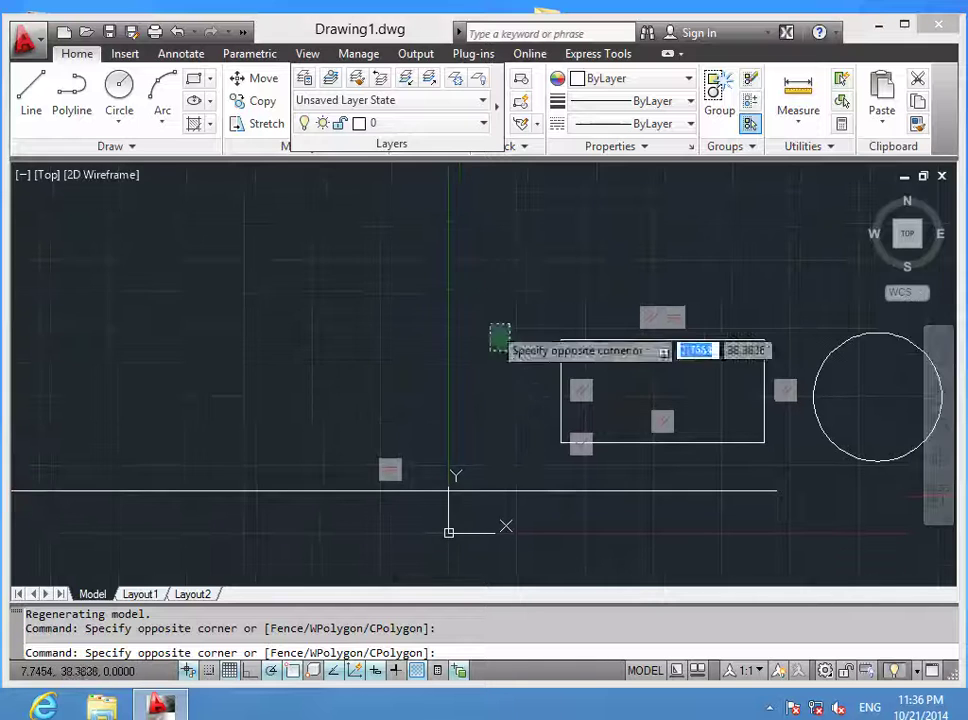
left_click(350, 245)
Step: Recentre the view, select and deselect the rectangle and circle, then zoom to extents again
middle_click_drag(777, 317, 524, 237)
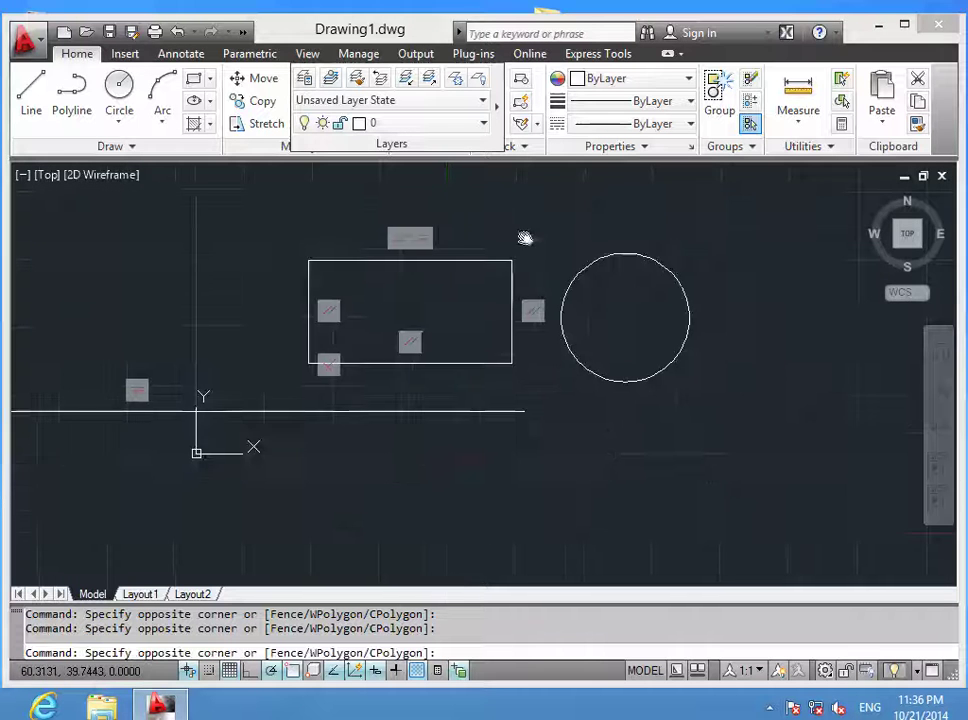
left_click(524, 237)
left_click(762, 363)
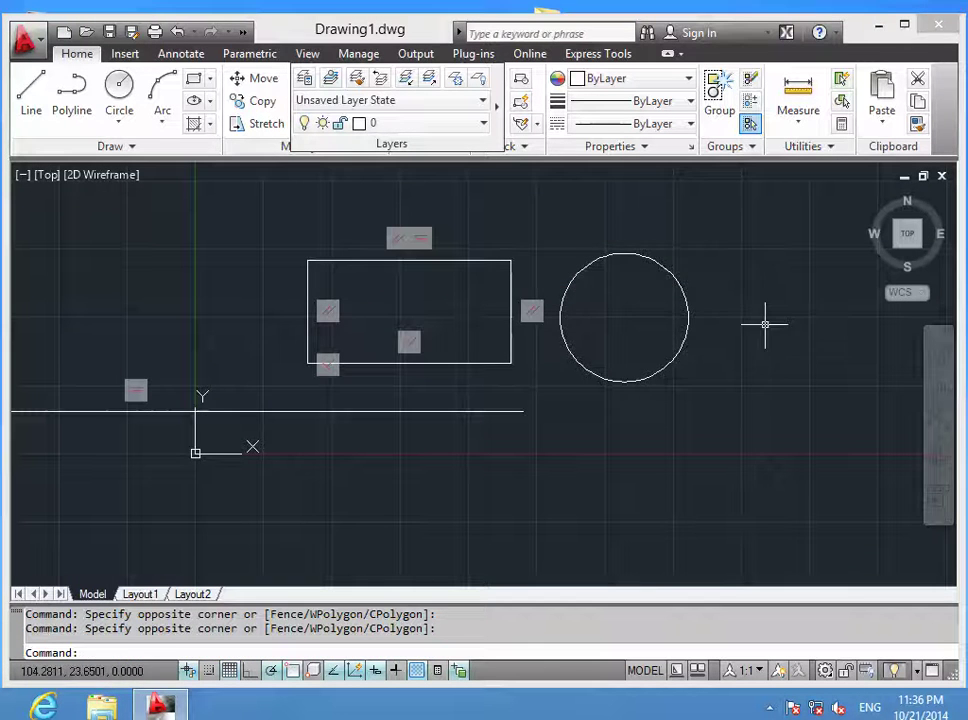
left_click(778, 268)
left_click(516, 377)
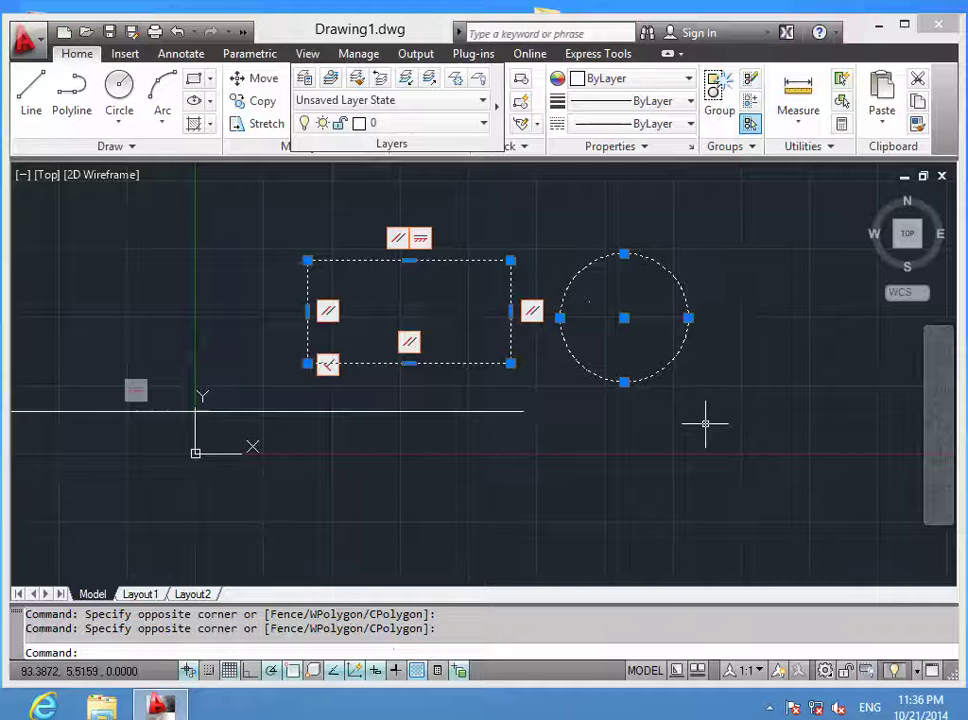
key("Escape")
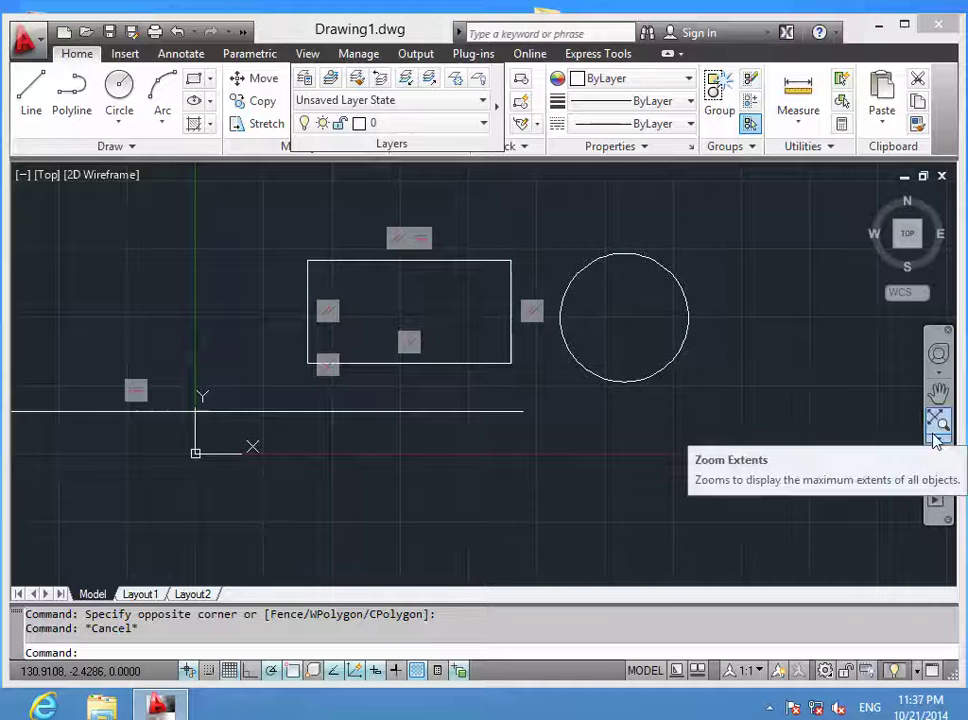
left_click(936, 440)
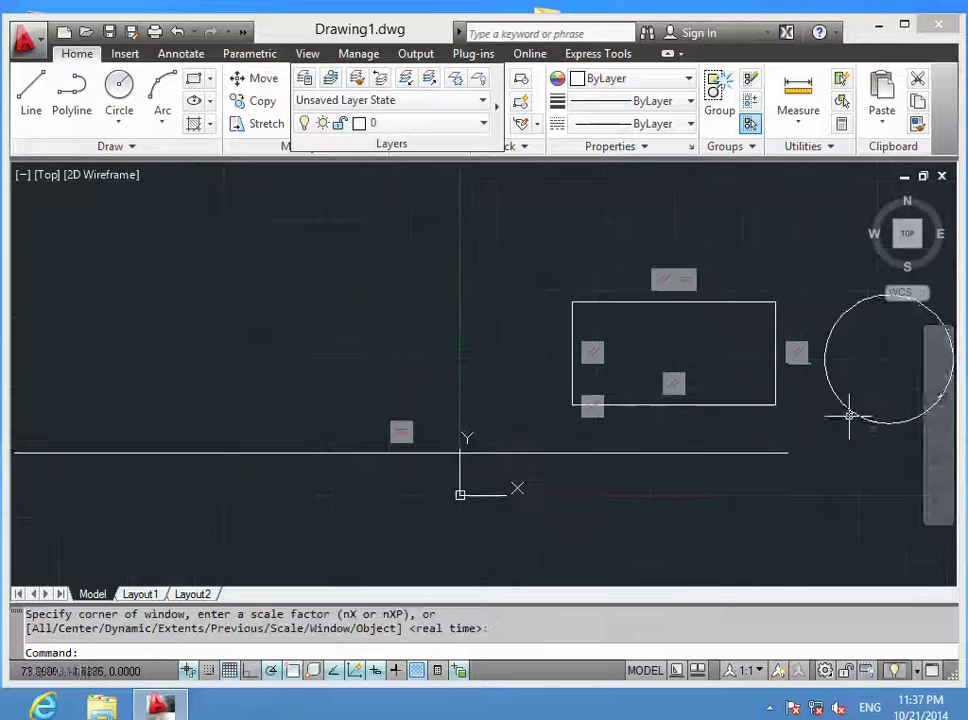
left_click(938, 436)
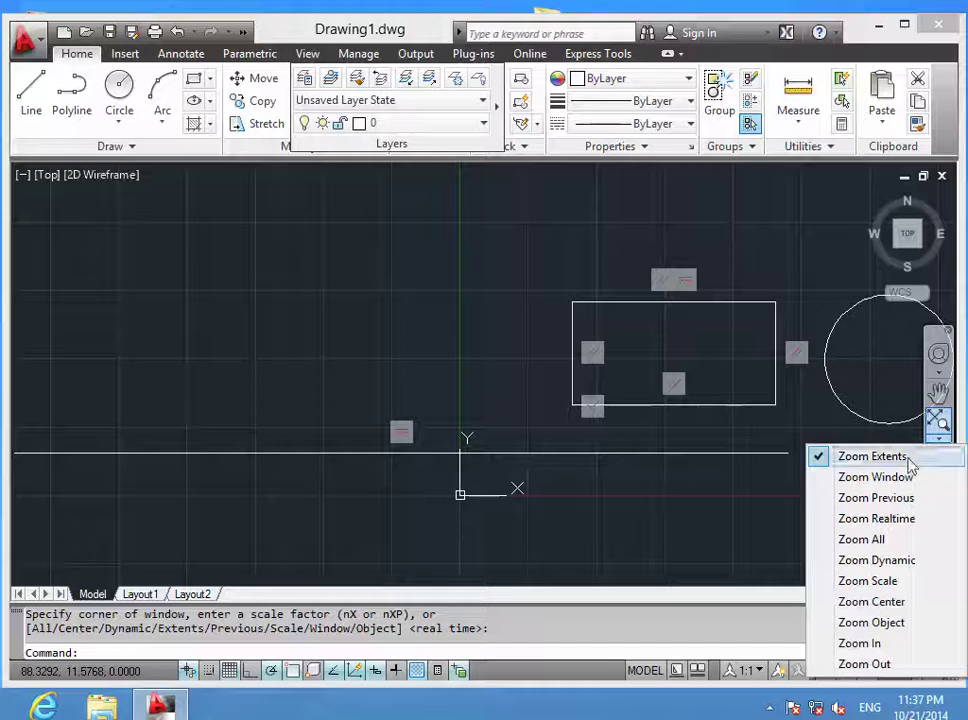
left_click(900, 478)
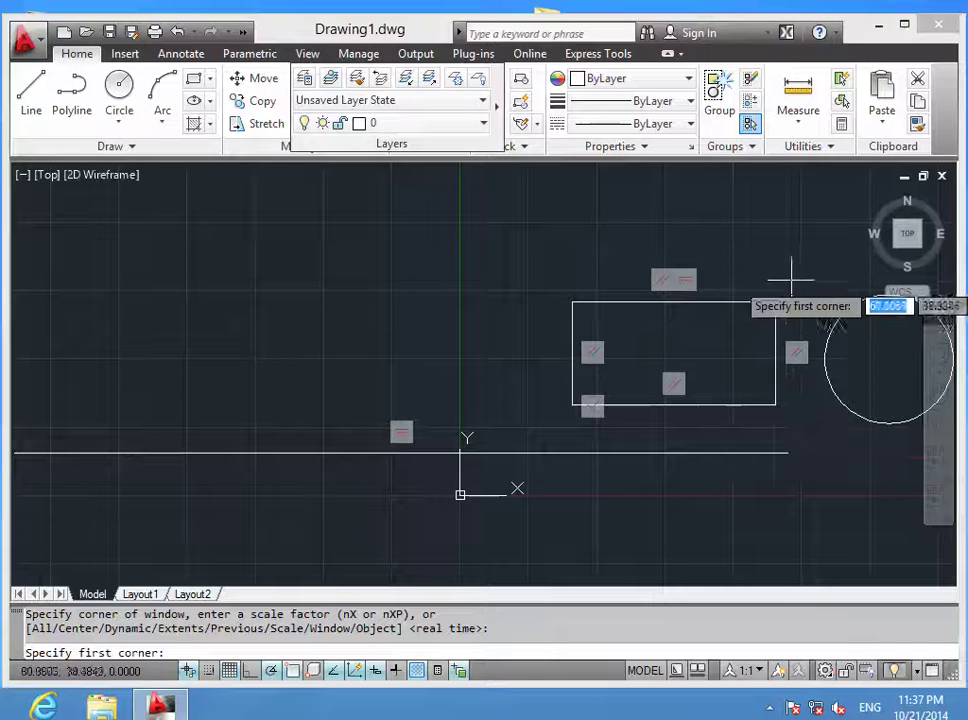
left_click(791, 280)
left_click(521, 432)
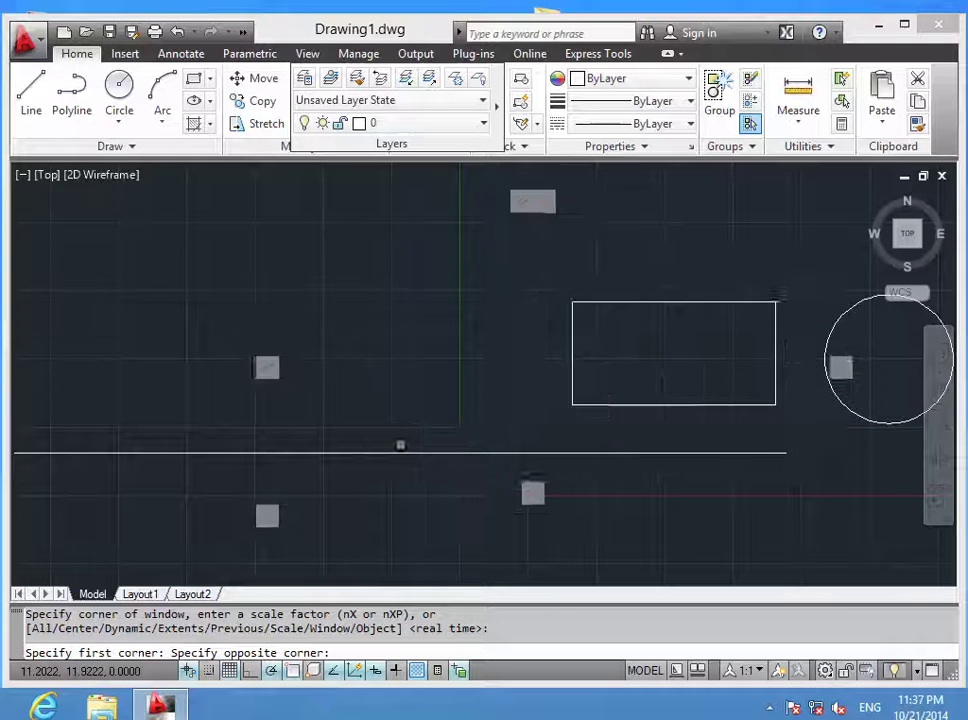
left_click(940, 437)
left_click(886, 500)
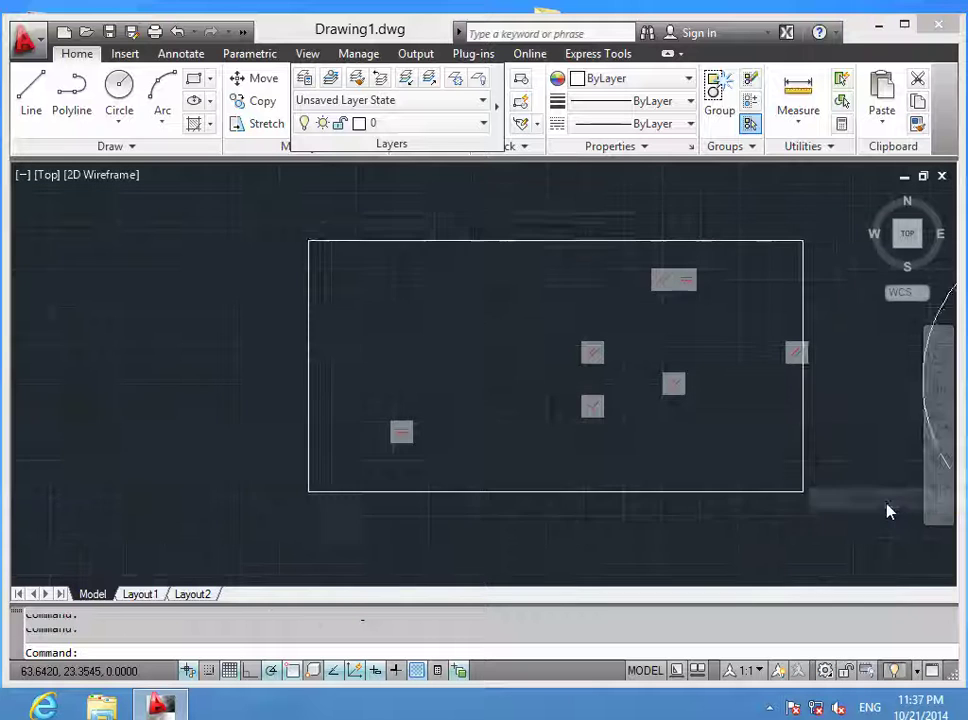
left_click(939, 438)
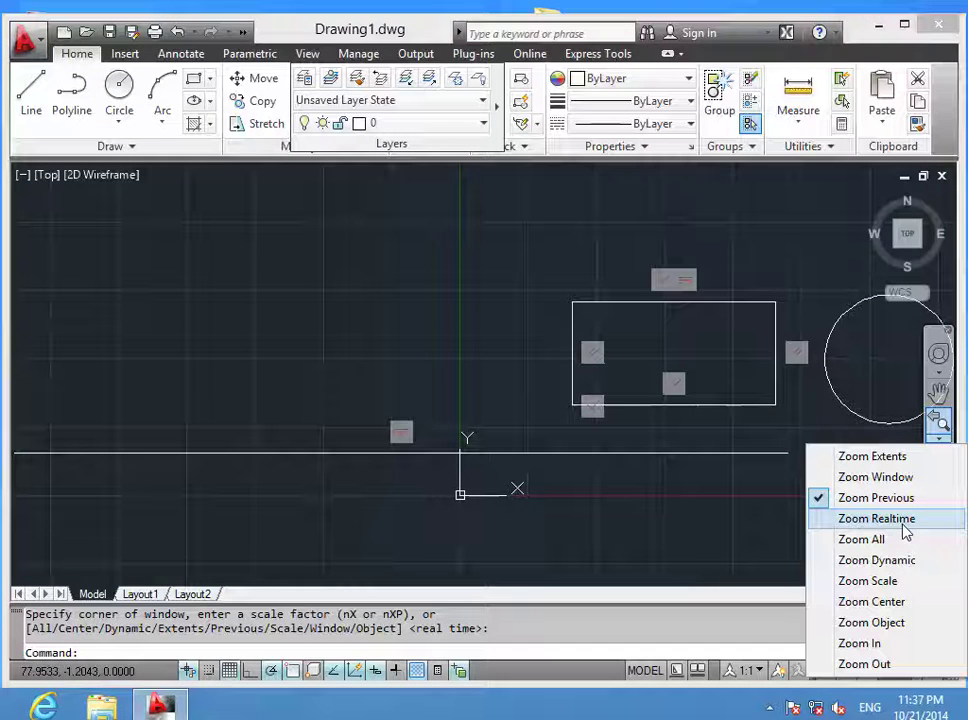
Step: Zoom the view out with Zoom Realtime
left_click(876, 518)
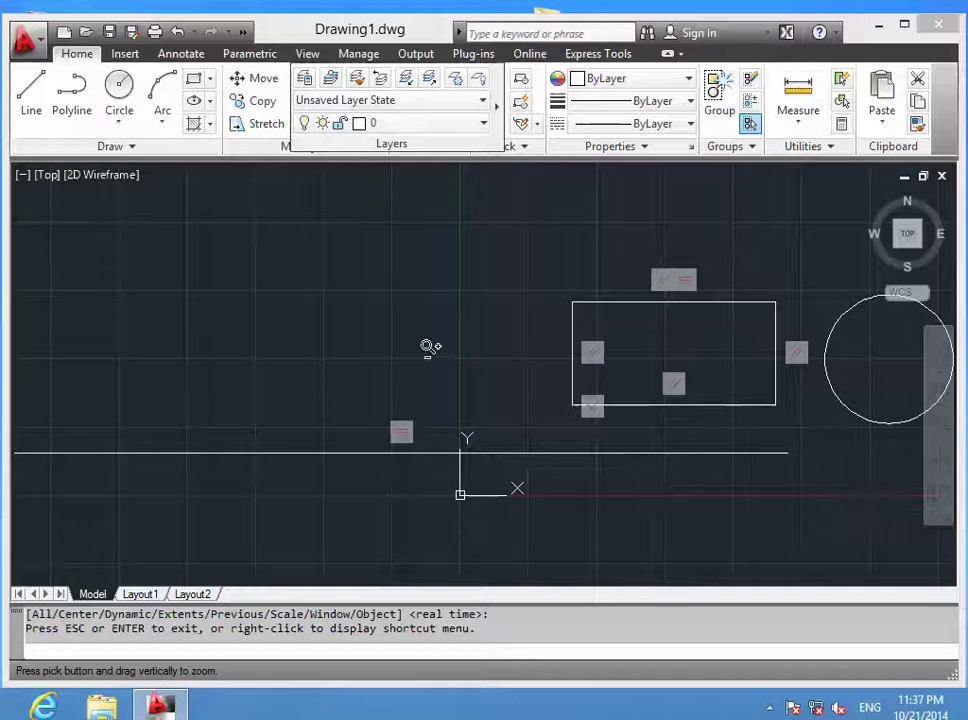
mouse_move(461, 378)
left_mouse_down()
mouse_move(482, 361)
mouse_move(577, 186)
mouse_move(547, 307)
mouse_move(463, 535)
mouse_move(523, 400)
mouse_move(506, 462)
mouse_move(551, 473)
mouse_move(643, 467)
mouse_move(735, 328)
mouse_move(698, 490)
mouse_move(732, 465)
mouse_move(714, 471)
left_mouse_up()
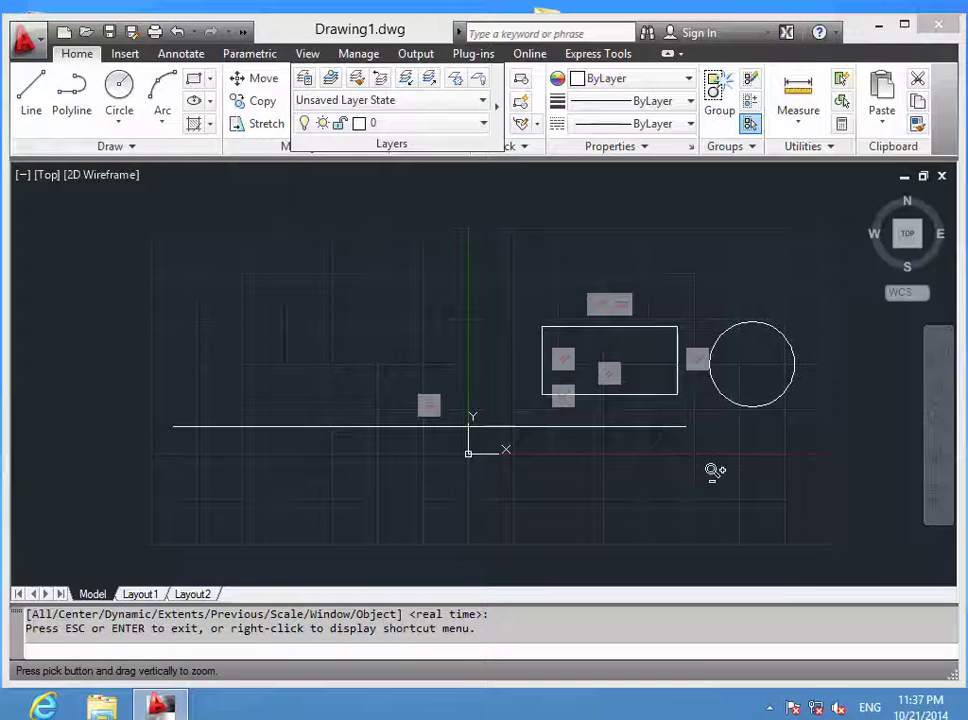
key("Return")
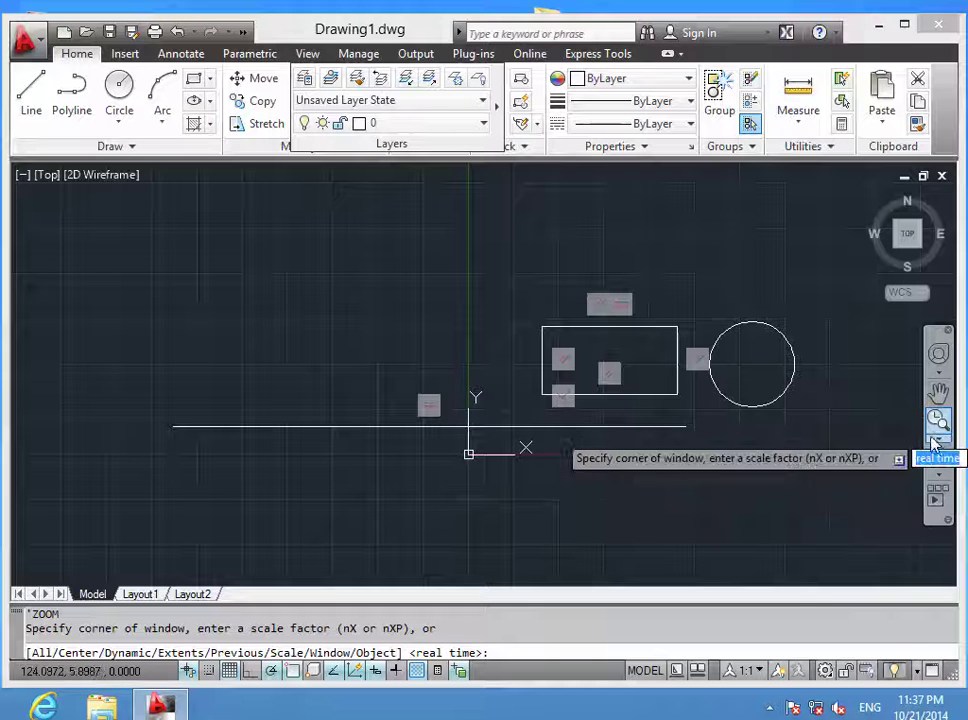
Step: Zoom-window closely around the rectangle and circle
left_click(938, 444)
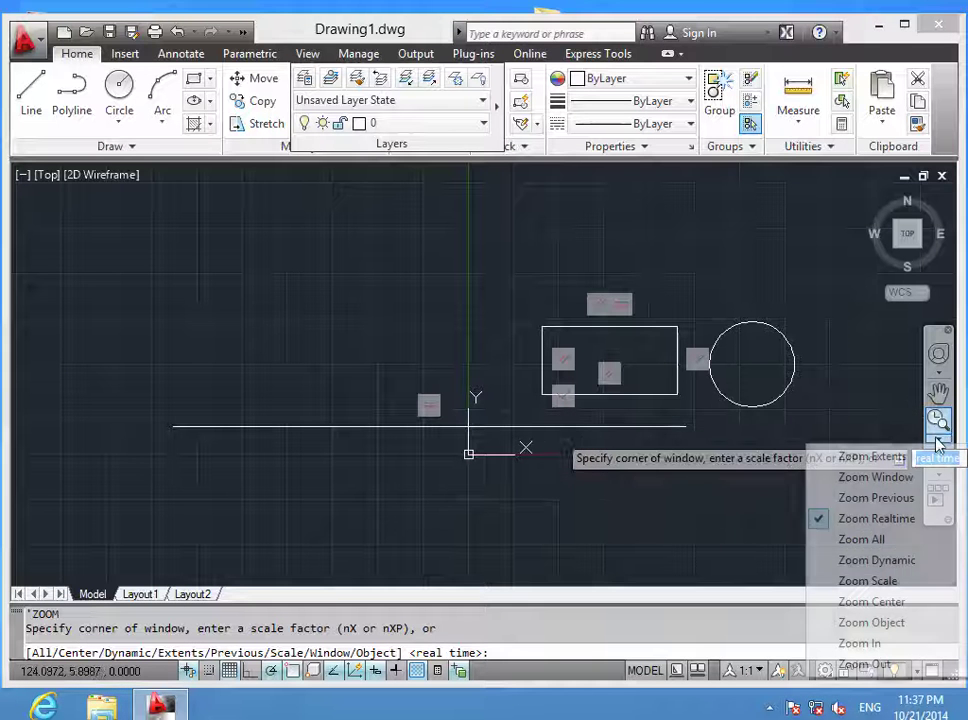
left_click(873, 541)
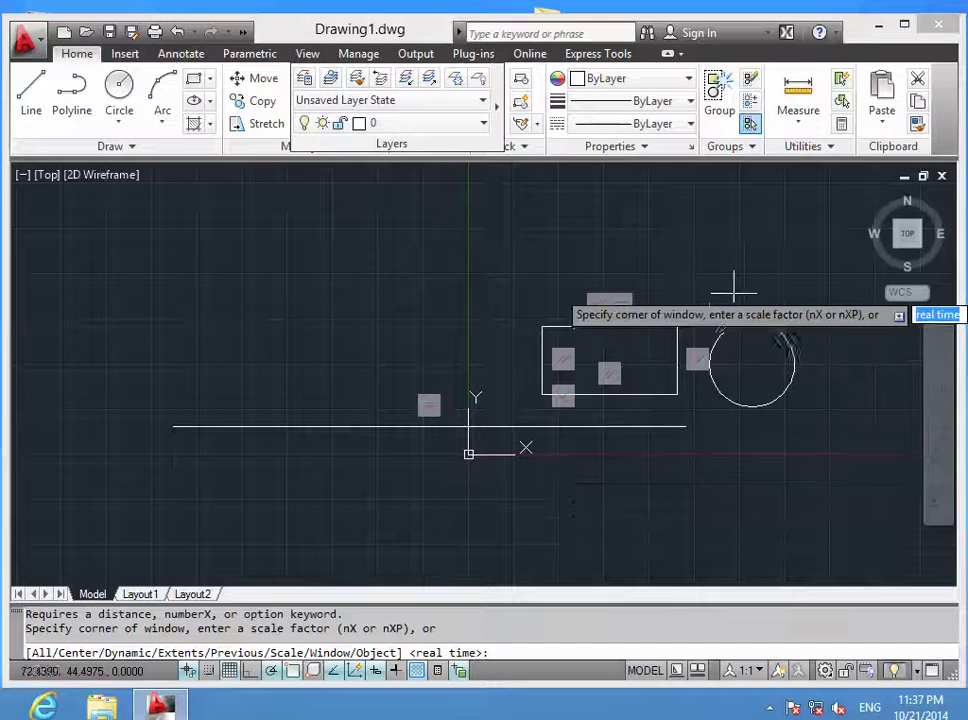
left_click(773, 290)
left_click(490, 420)
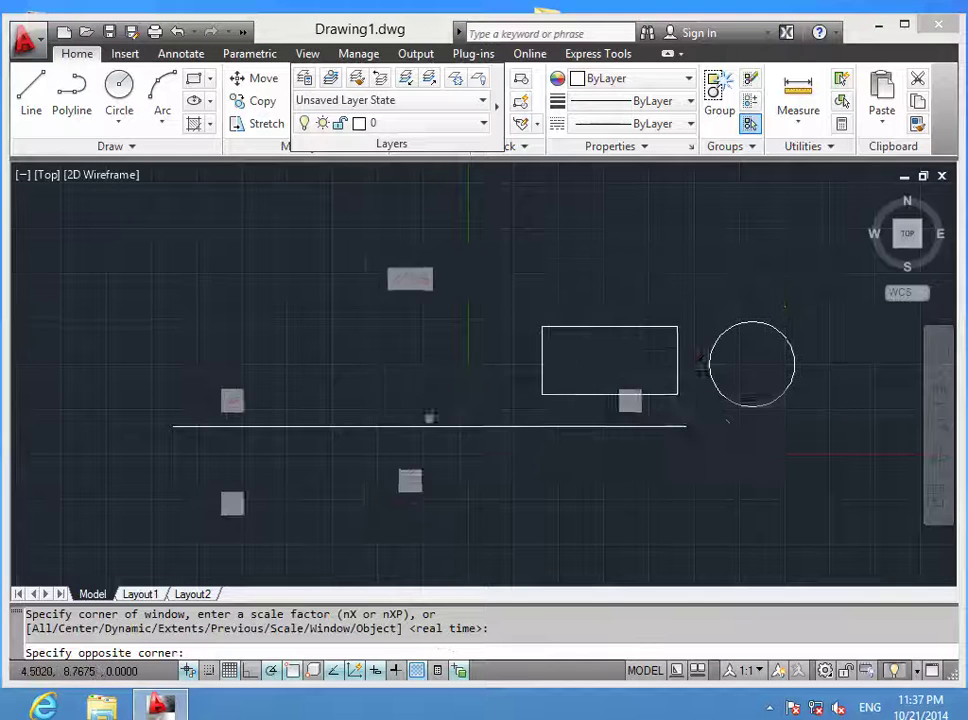
key("Escape")
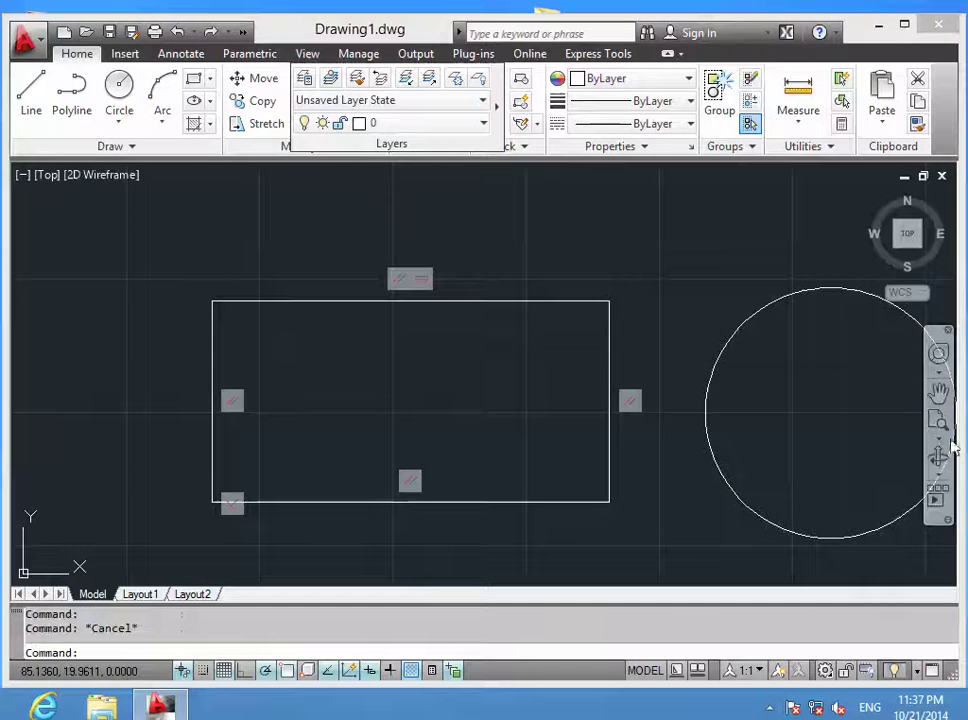
Step: Zoom to the whole drawing using Zoom All from the flyout and the Z command
left_click(944, 440)
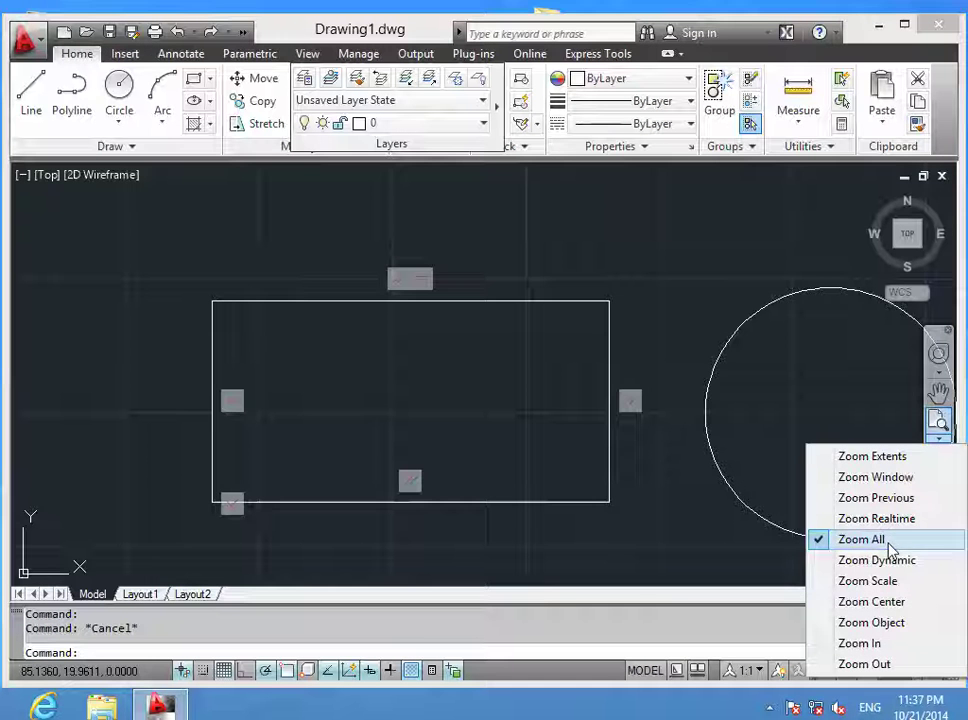
left_click(872, 458)
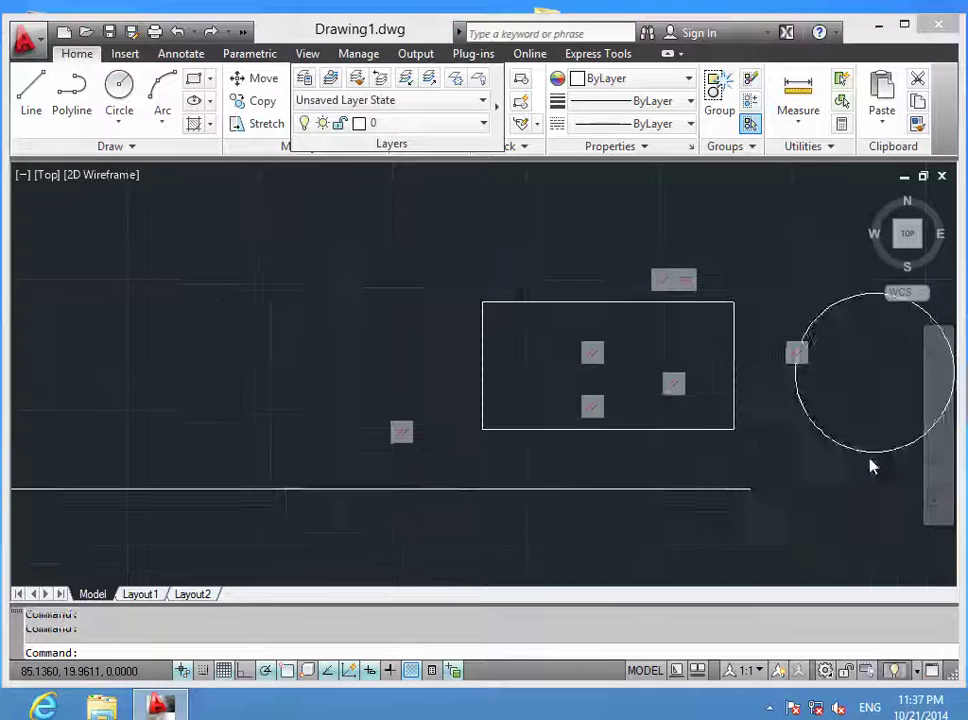
type("Z")
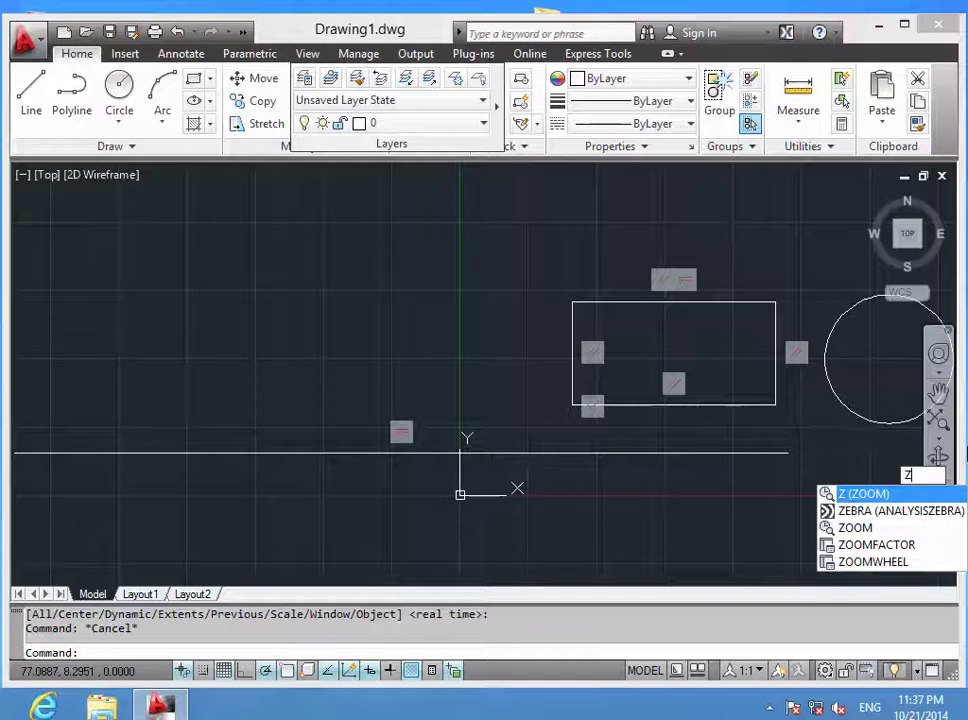
key("Return")
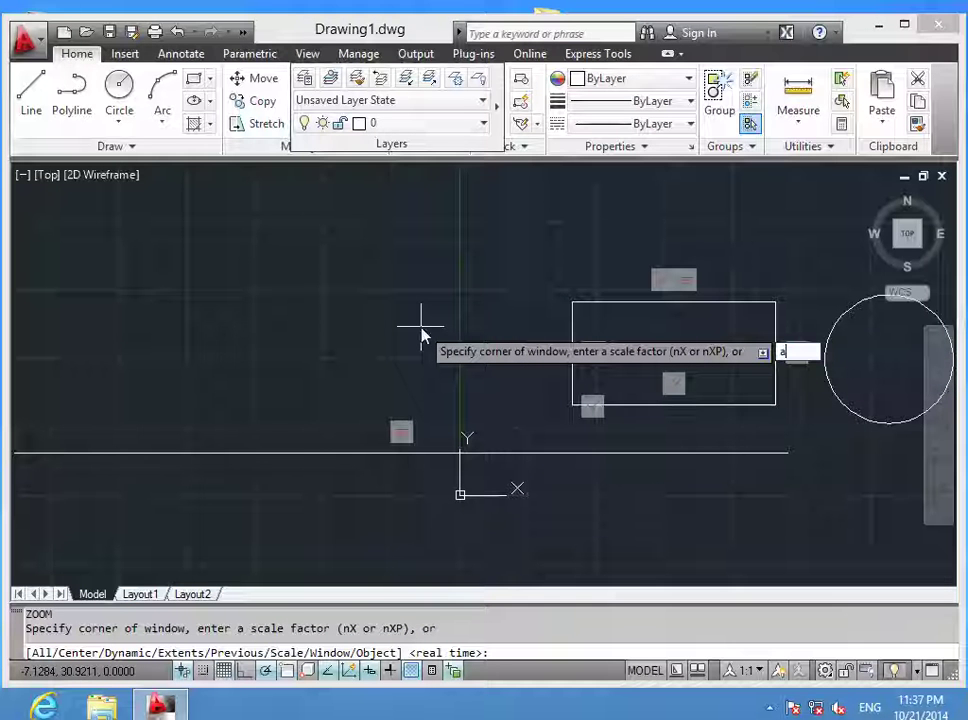
type("ll")
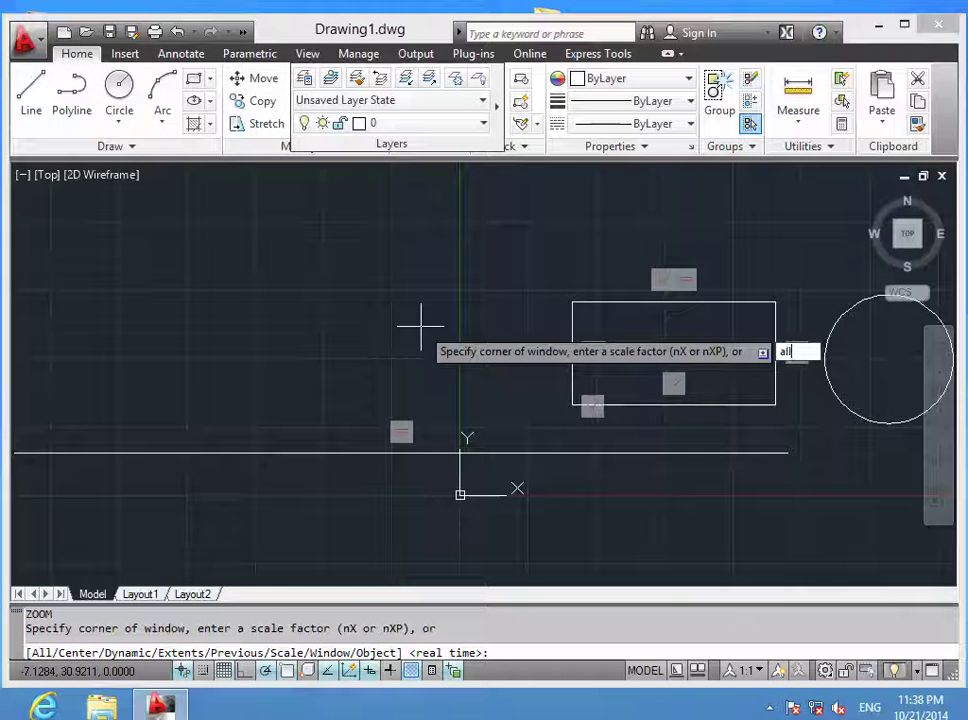
key("Return")
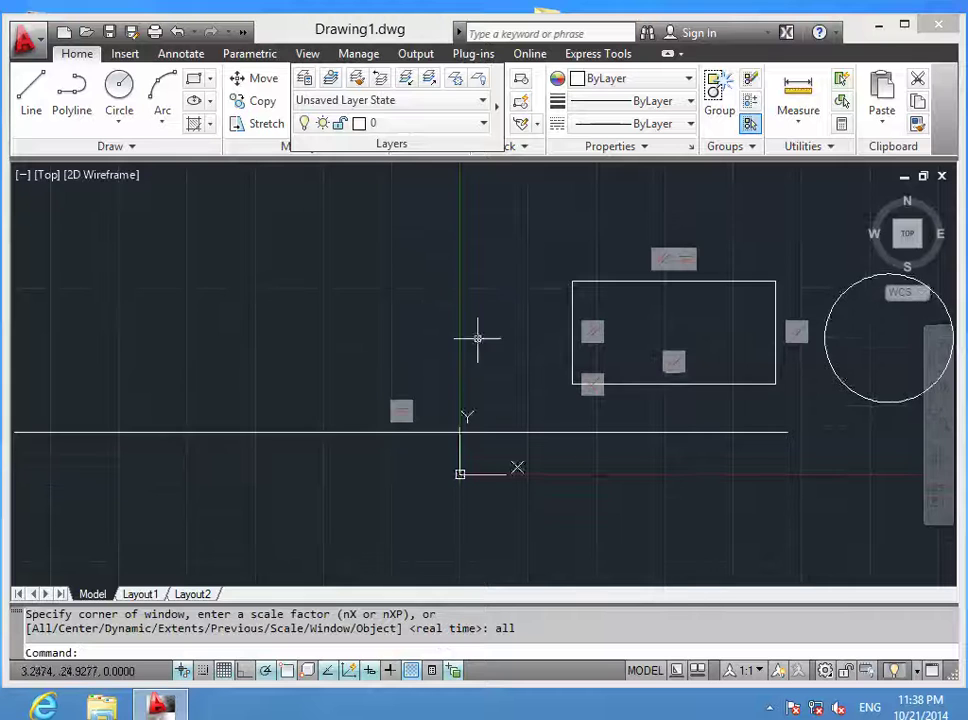
Step: Zoom in with the wheel and pan to an empty area of the drawing
scroll(579, 425, "up", 1)
scroll(622, 406, "up", 3)
scroll(728, 382, "up", 2)
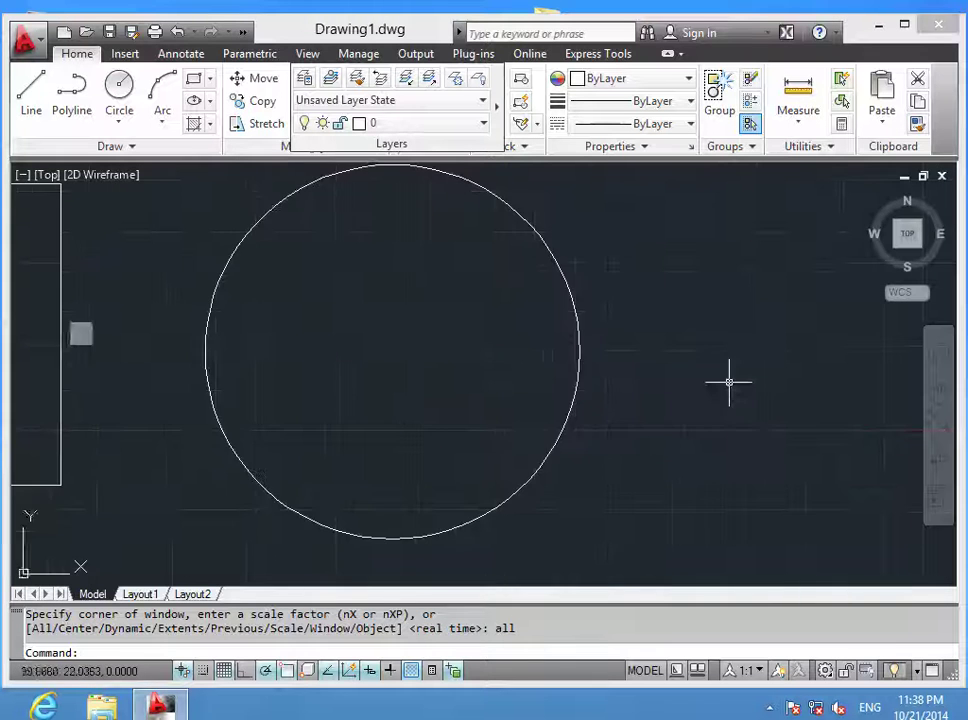
middle_click_drag(728, 382, 159, 384)
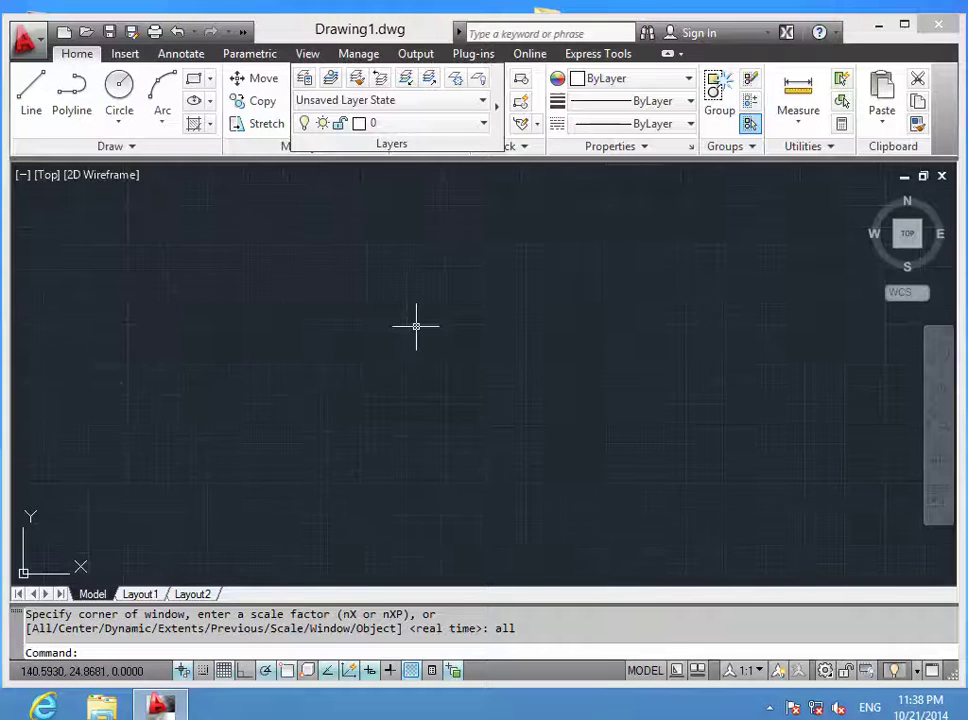
type("c")
Step: Draw a smaller circle to the right of the first circle
key("Return")
left_click(497, 364)
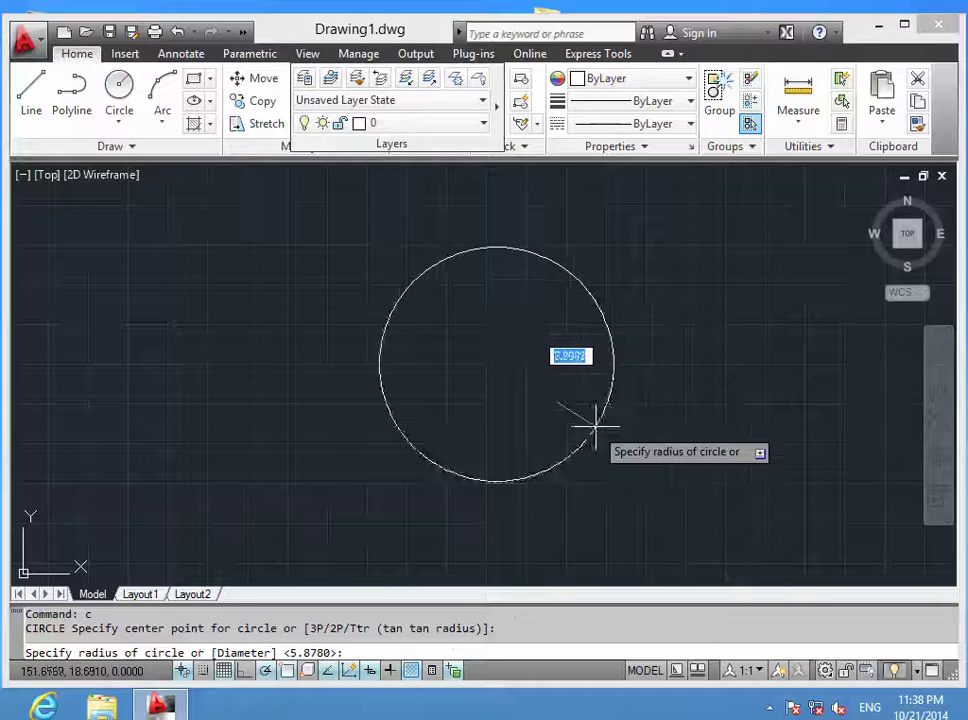
left_click(589, 430)
key("Escape")
Step: Pan back toward the rectangle and zoom to show the whole drawing with Zoom All
scroll(350, 374, "down", 5)
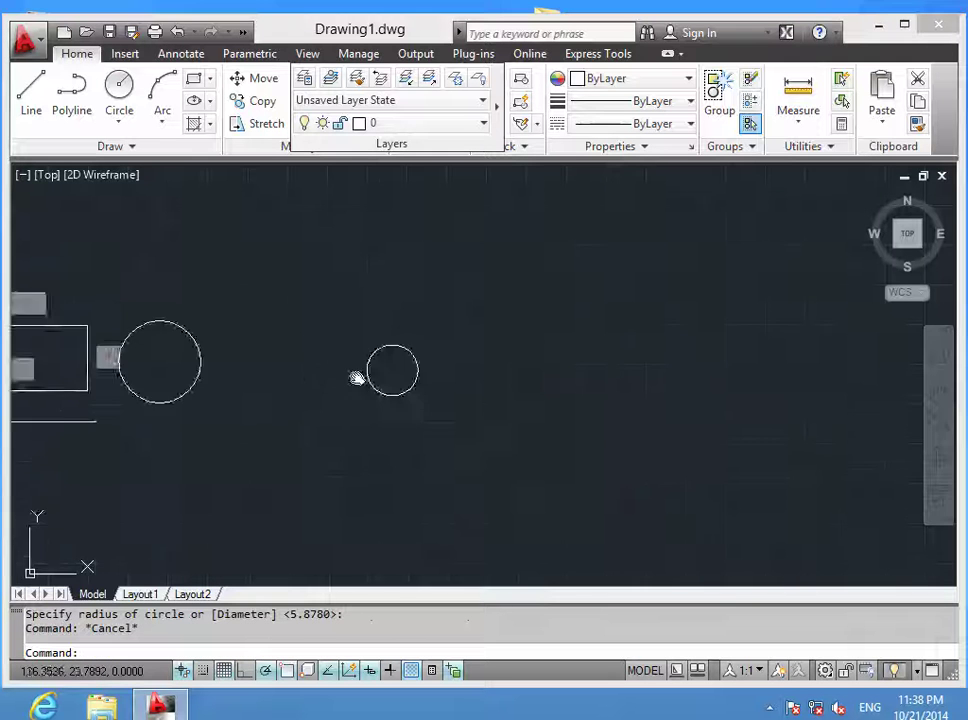
middle_click_drag(356, 376, 687, 441)
scroll(640, 441, "up", 4)
middle_click_drag(516, 419, 704, 425)
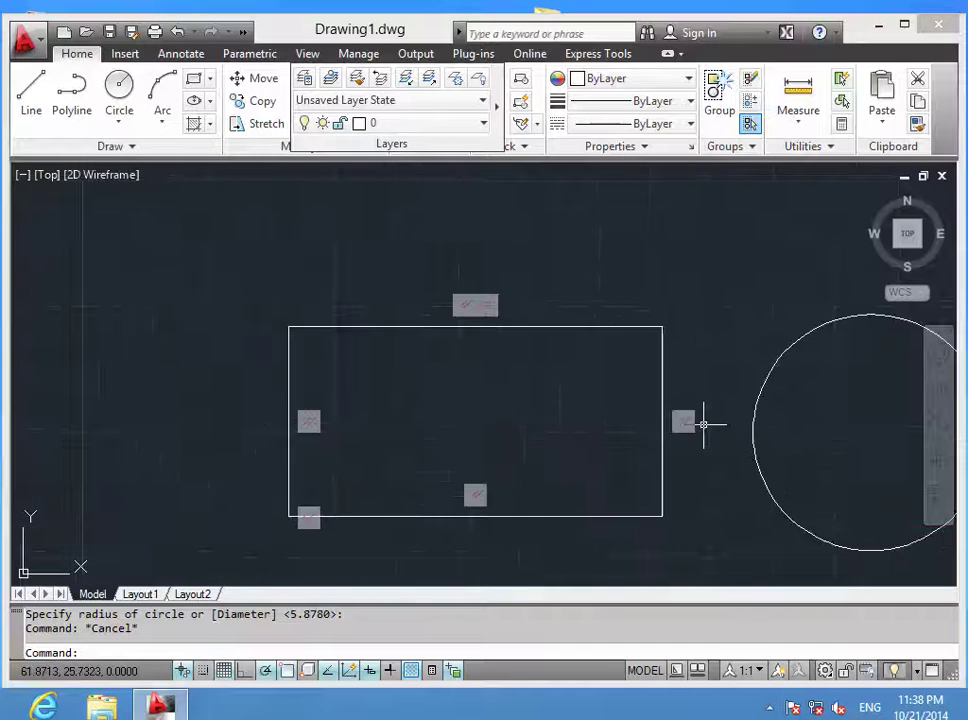
key("Escape")
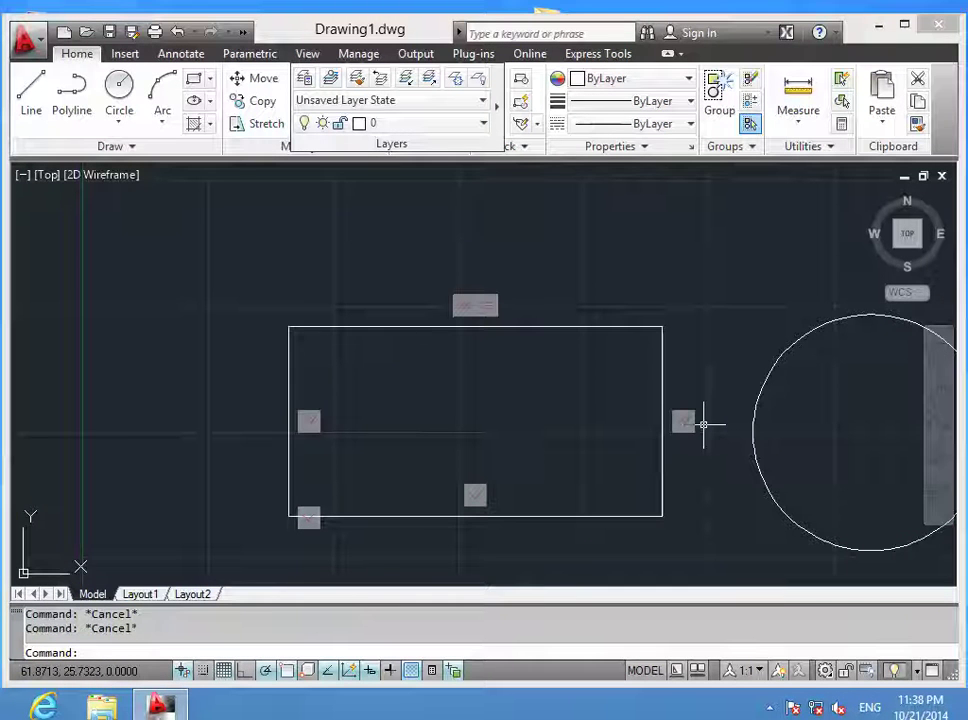
type("Z")
key("Return")
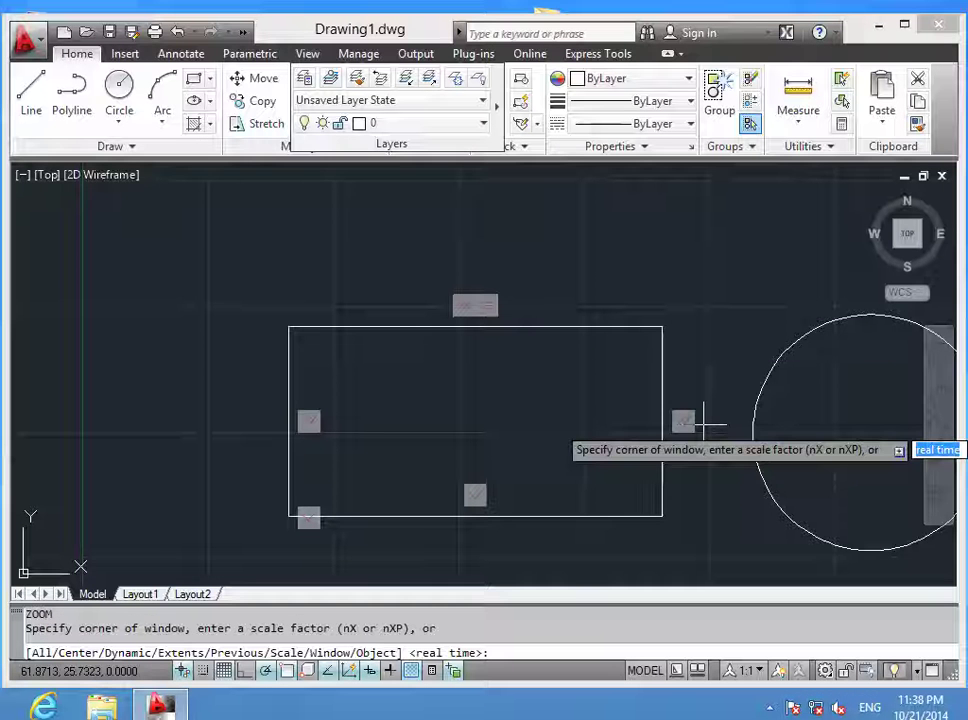
type("all")
key("Return")
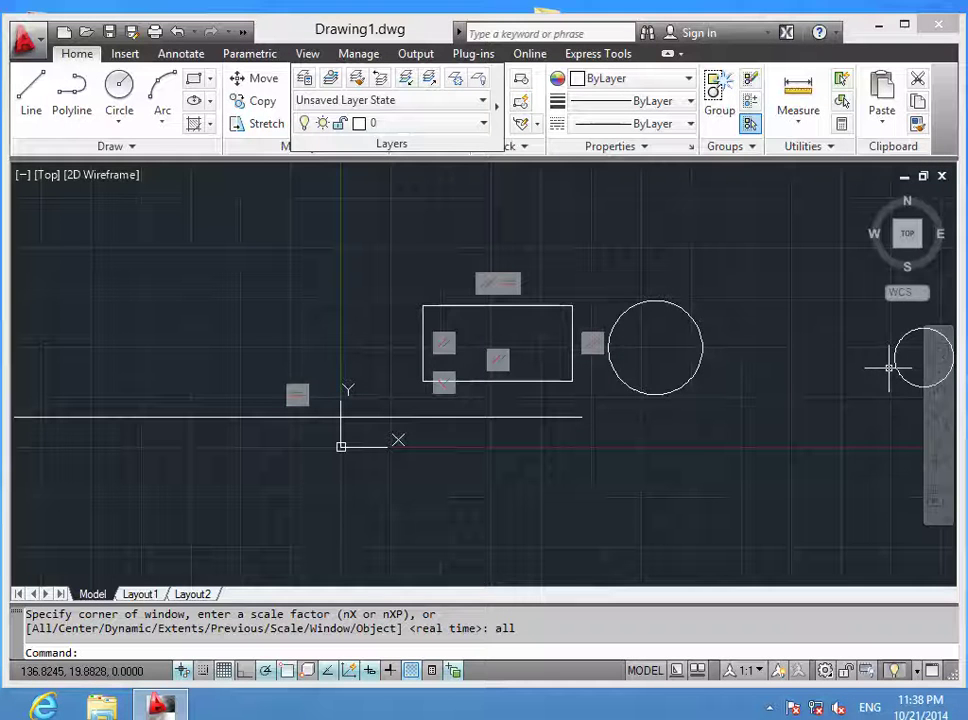
left_click(503, 418)
key("Delete")
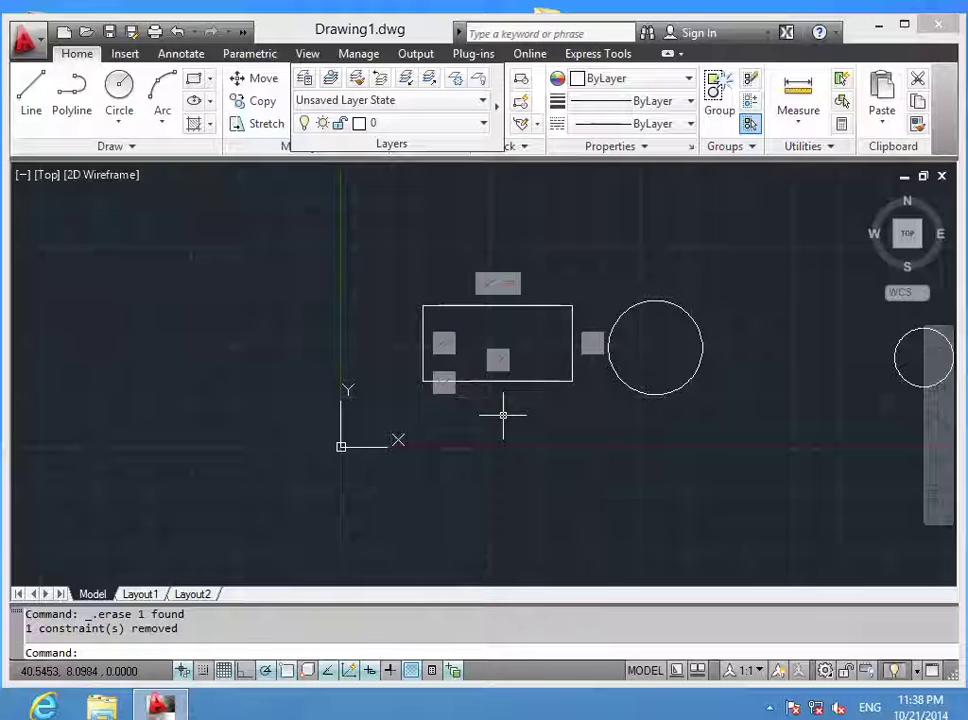
left_click(732, 430)
left_click(441, 264)
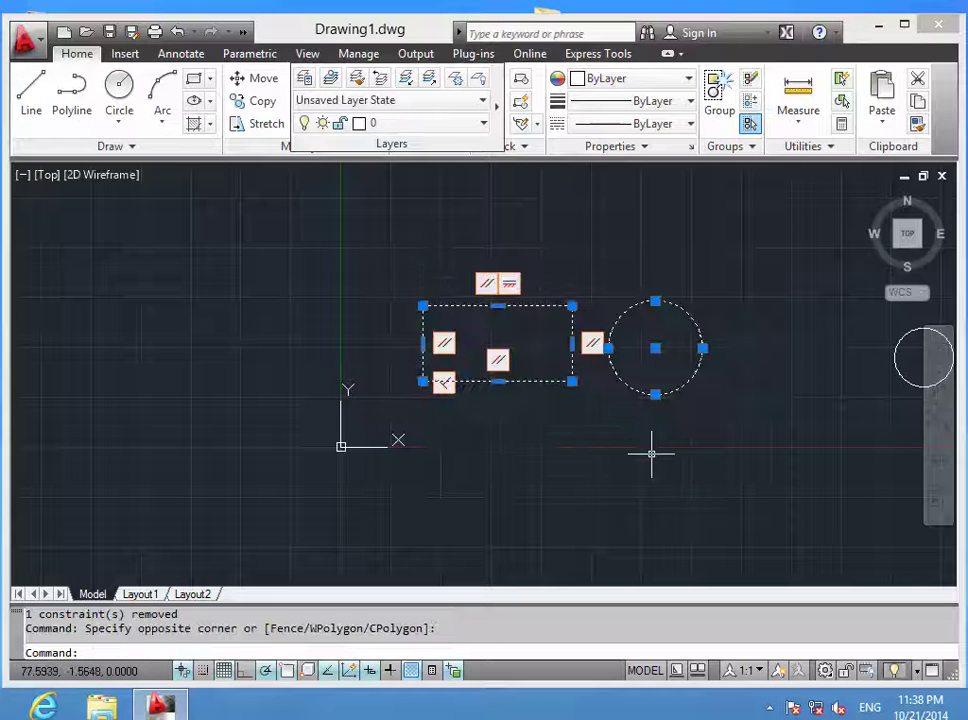
key("Escape")
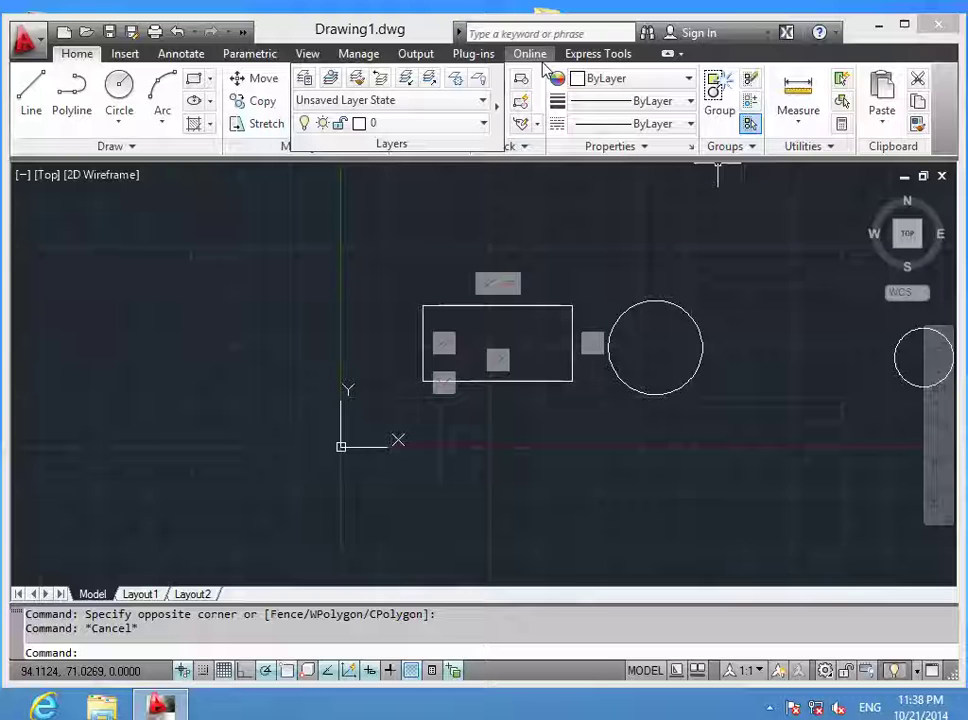
Step: Zoom by scale from two picked points, then cancel and undo that zoom
left_click(936, 437)
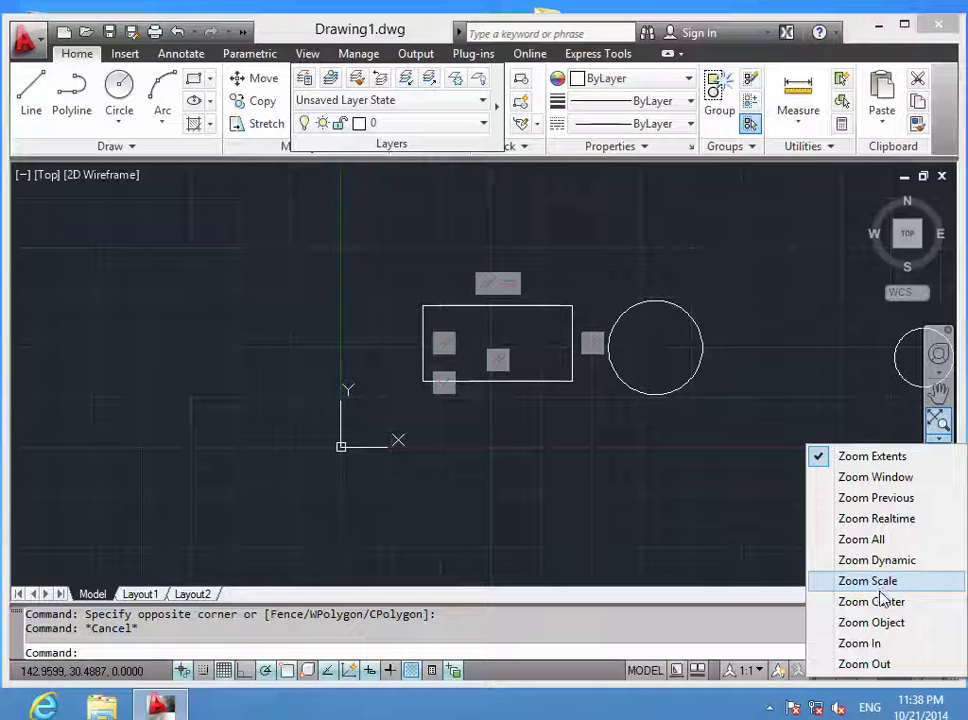
left_click(880, 583)
left_click(757, 258)
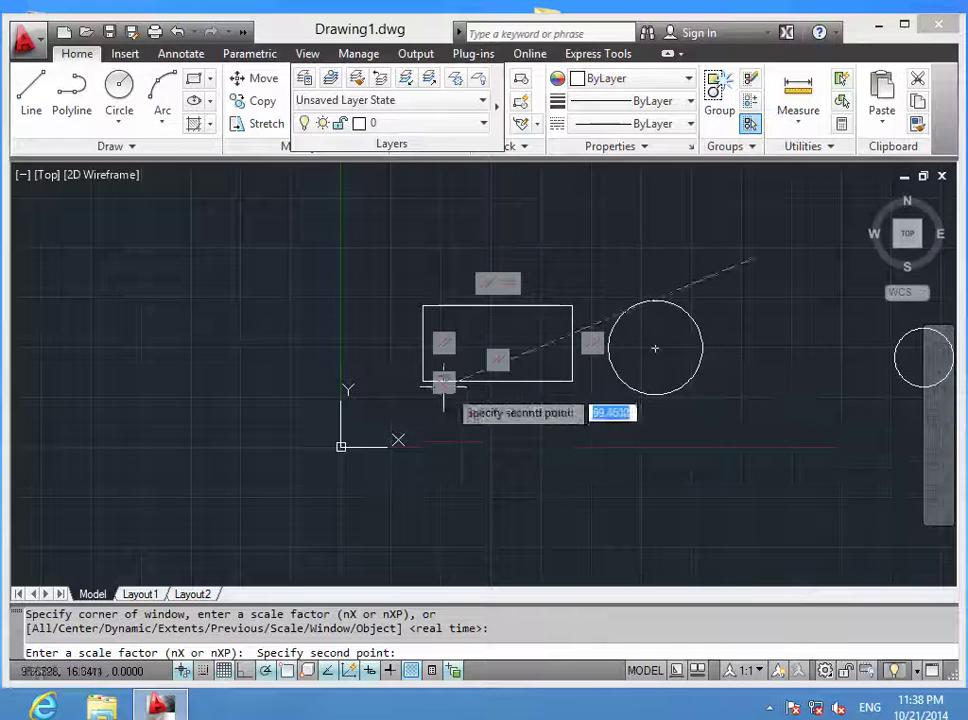
left_click(352, 385)
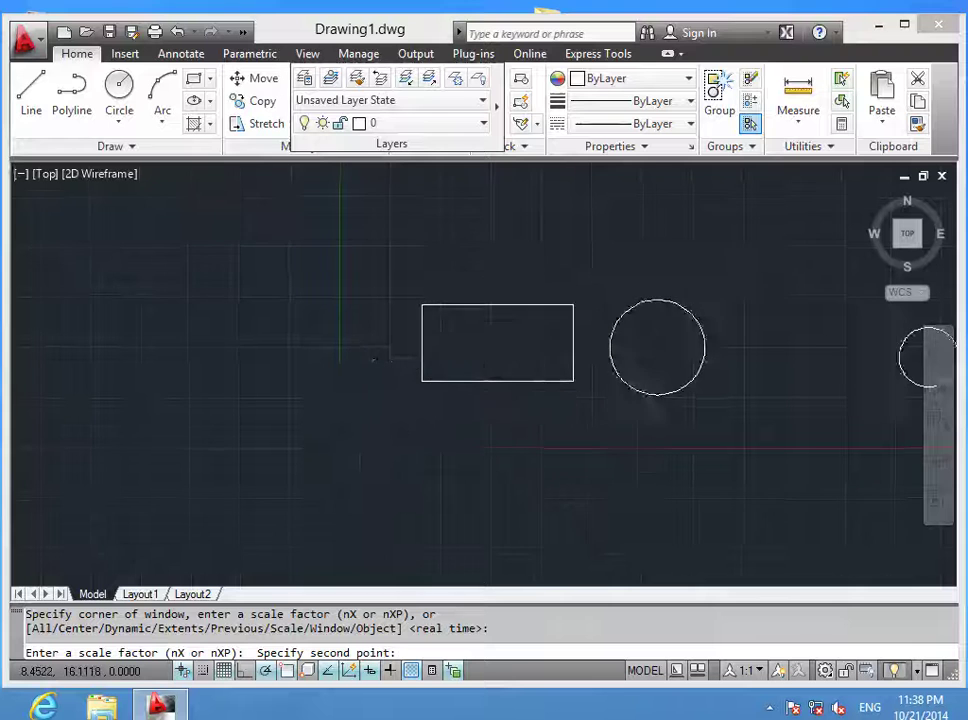
key("Escape")
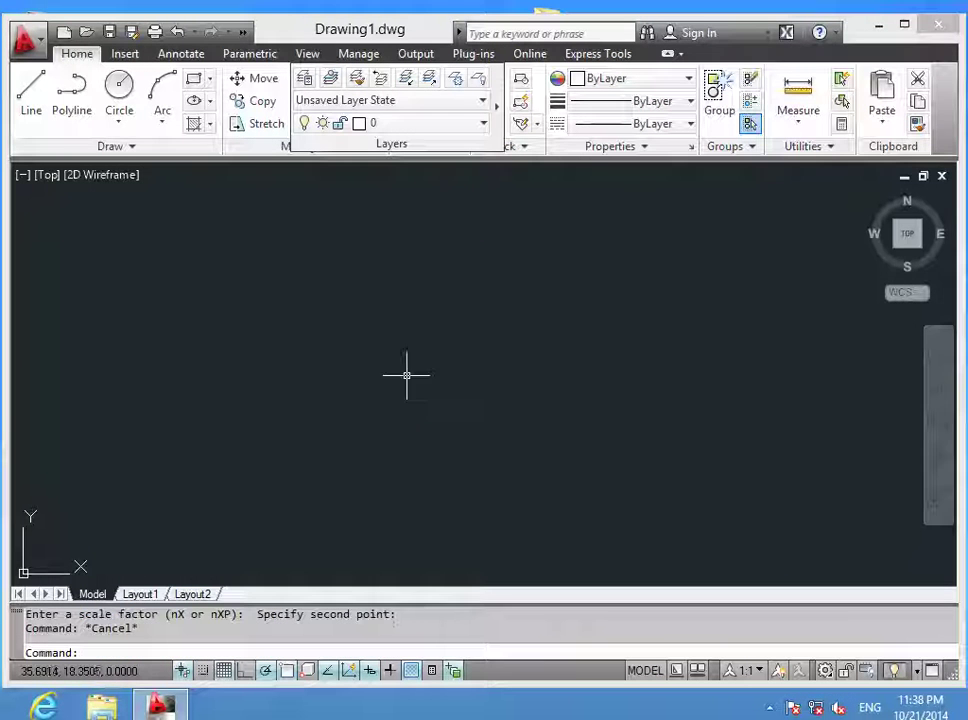
key("ctrl+z")
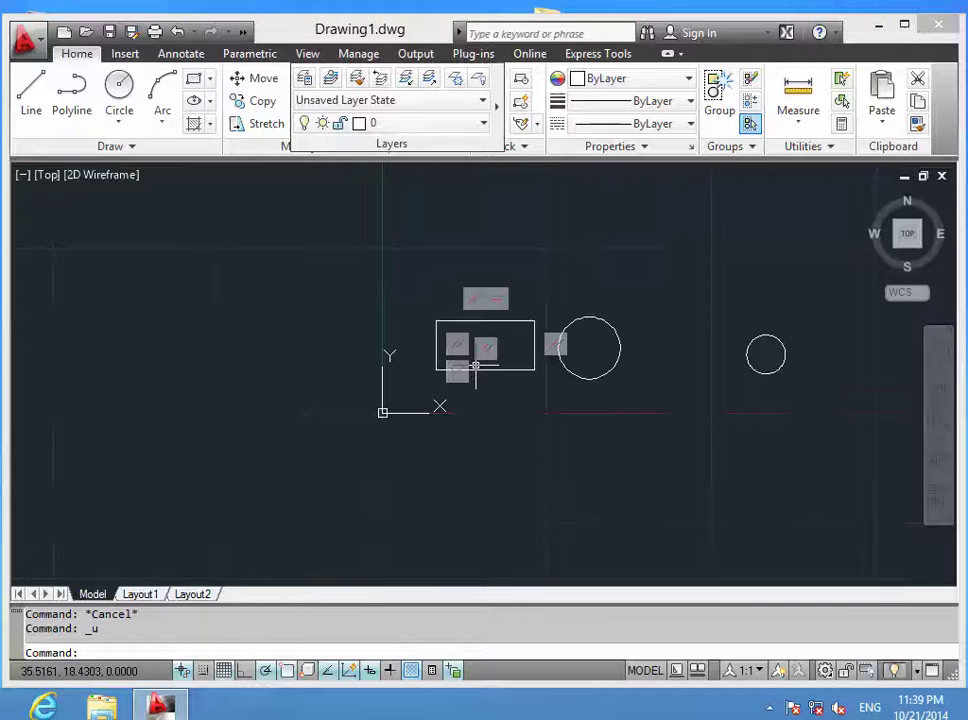
Step: Drag the larger circle's centre grip to move it right, near the smaller circle
left_click(645, 314)
left_click(605, 339)
left_click(589, 348)
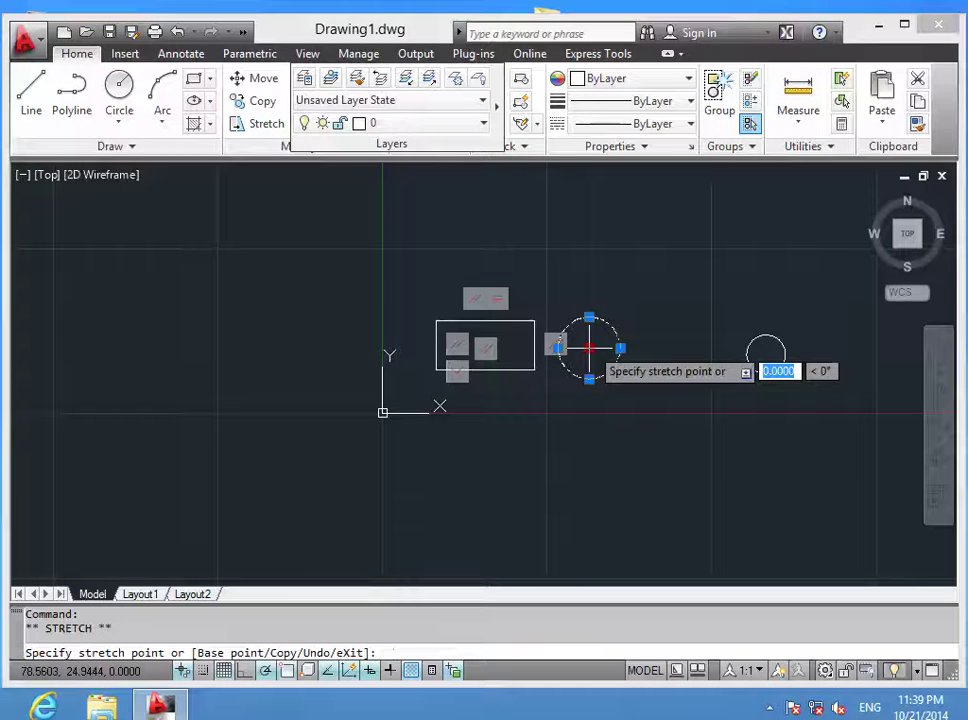
left_click(675, 330)
key("Escape")
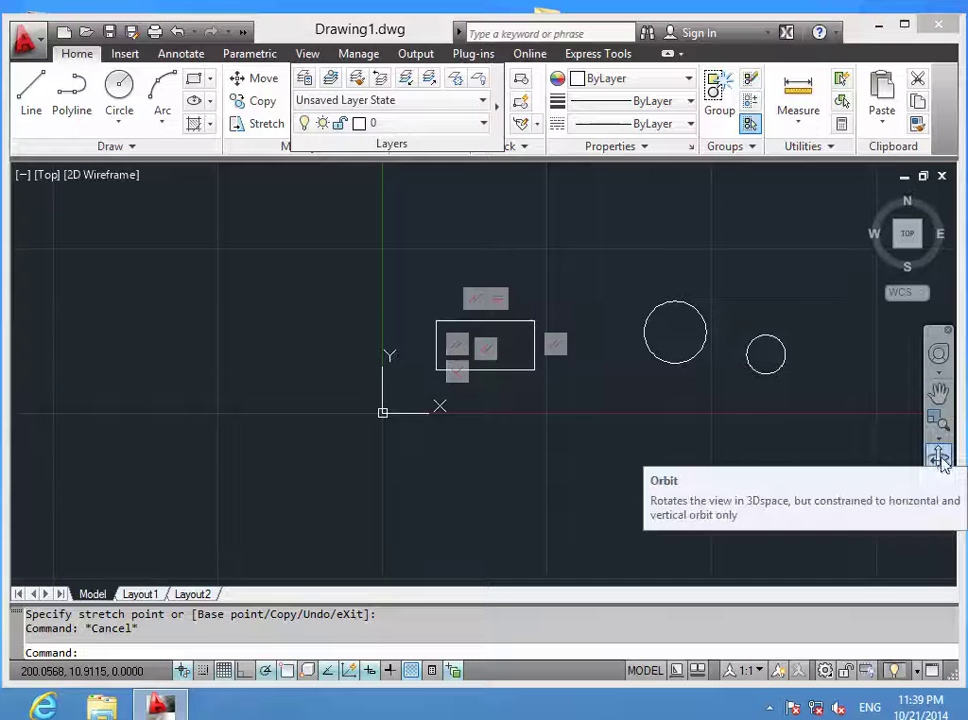
left_click(942, 440)
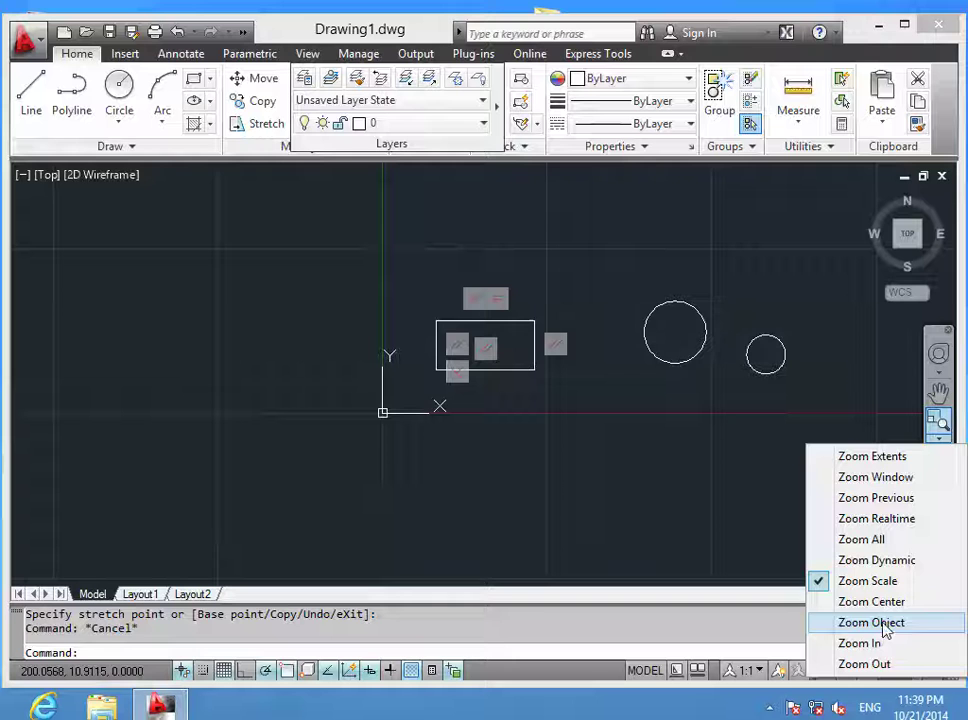
left_click(885, 603)
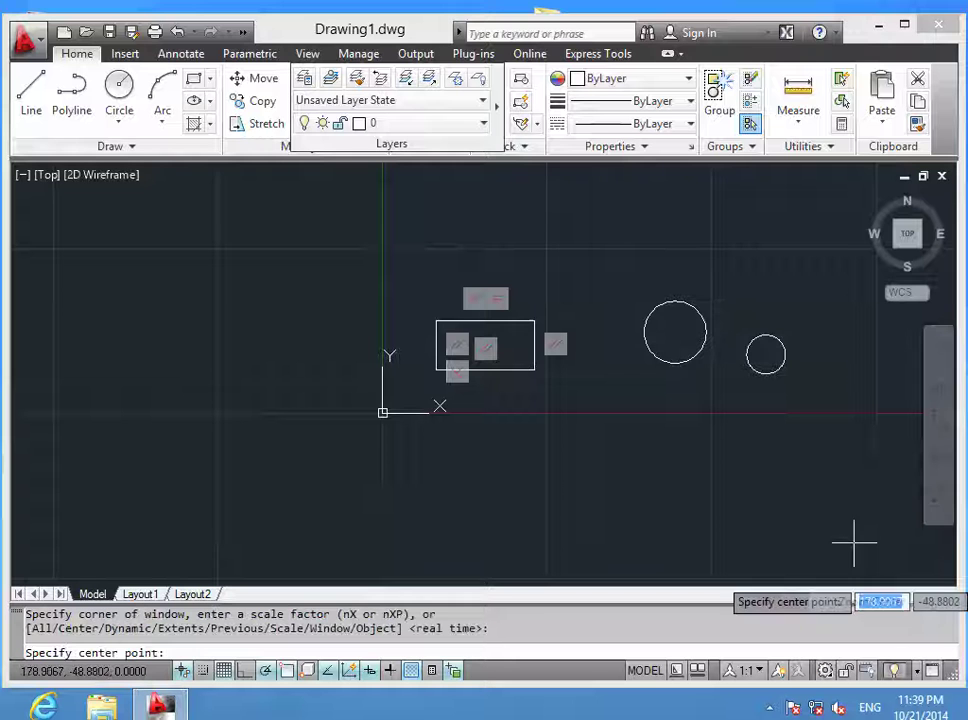
left_click(674, 331)
left_click(676, 330)
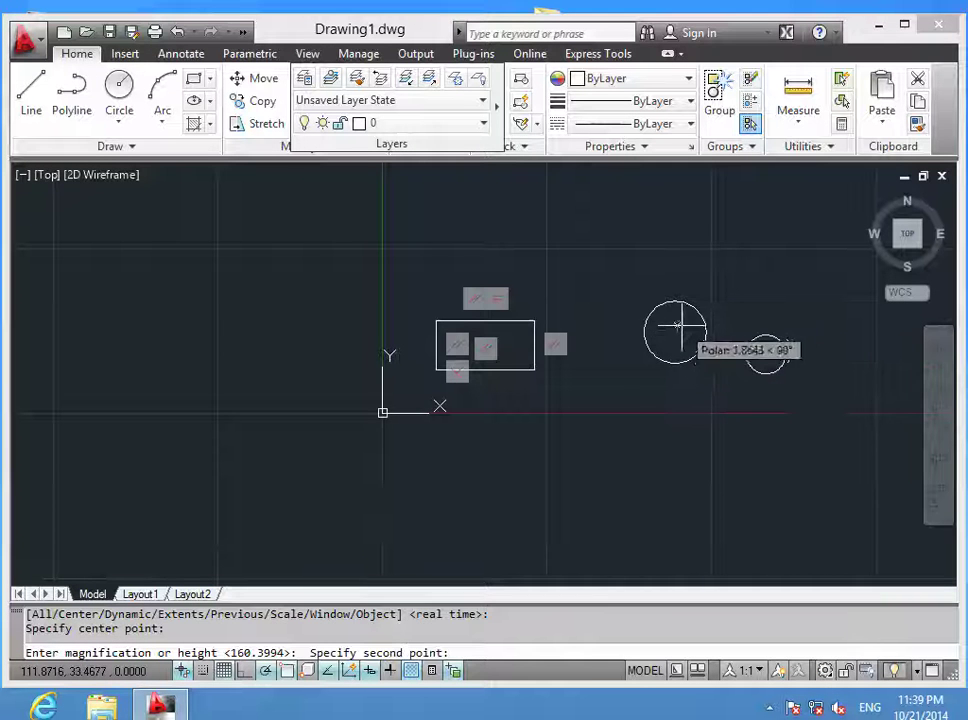
left_click(676, 326)
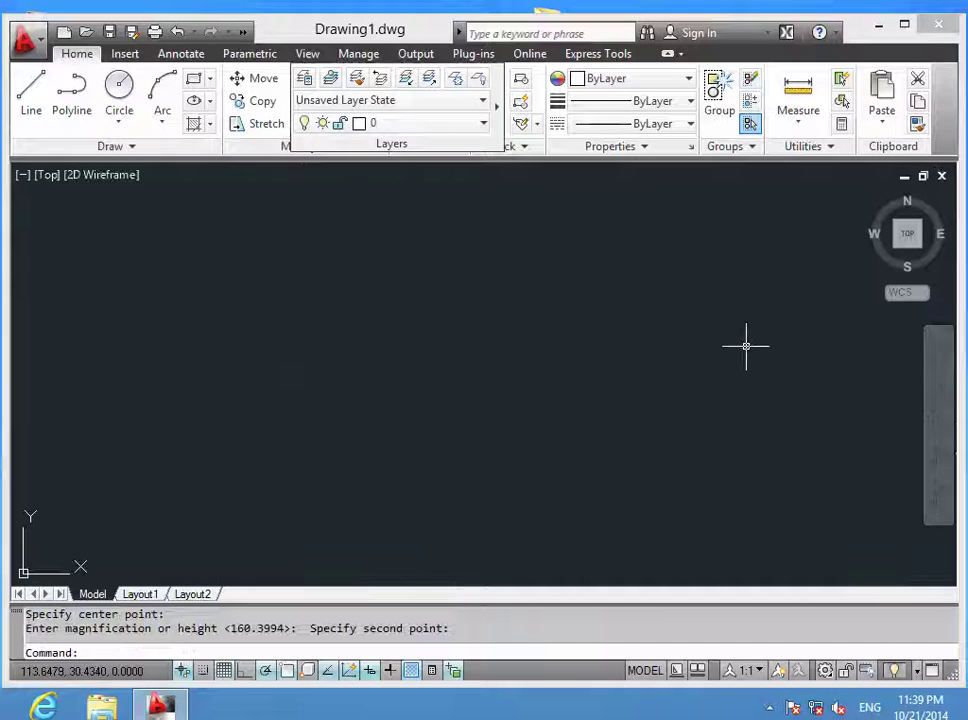
key("Escape")
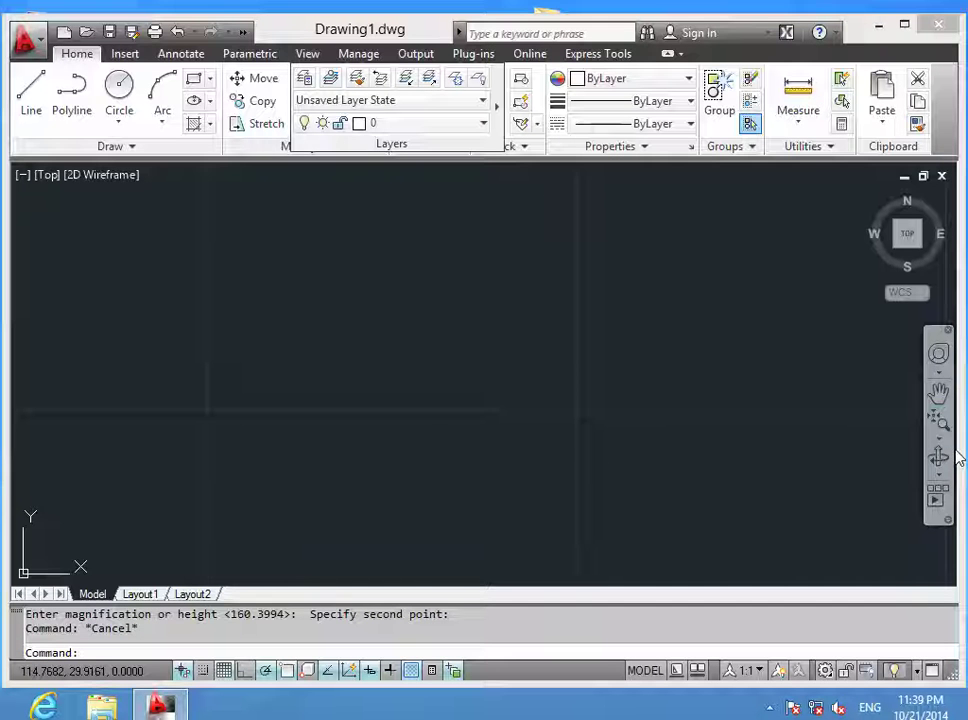
left_click(941, 432)
left_click(944, 442)
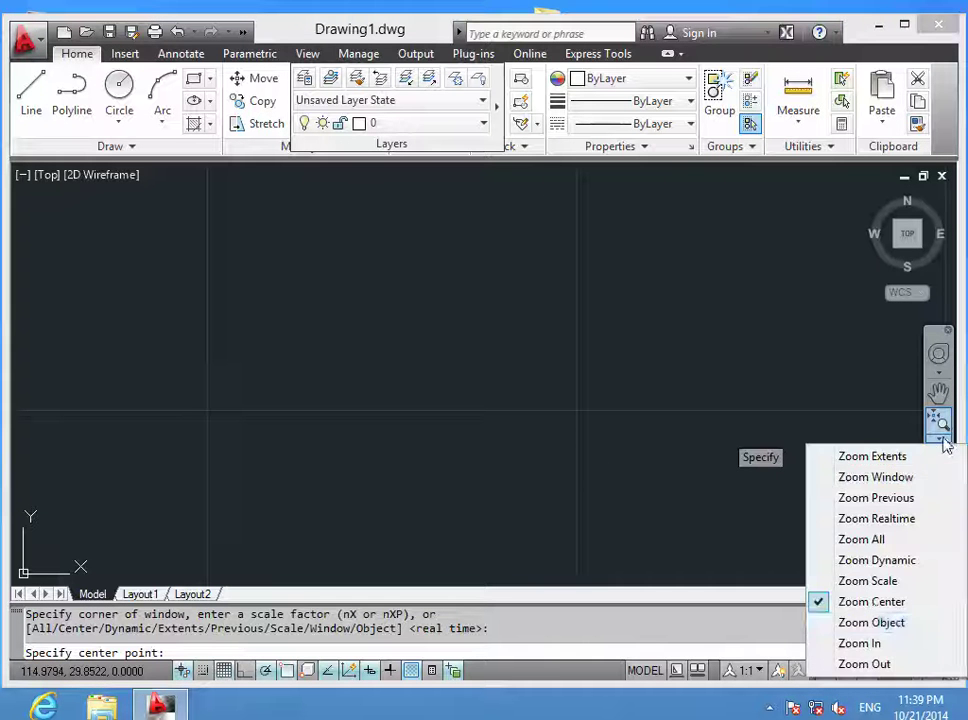
left_click(895, 622)
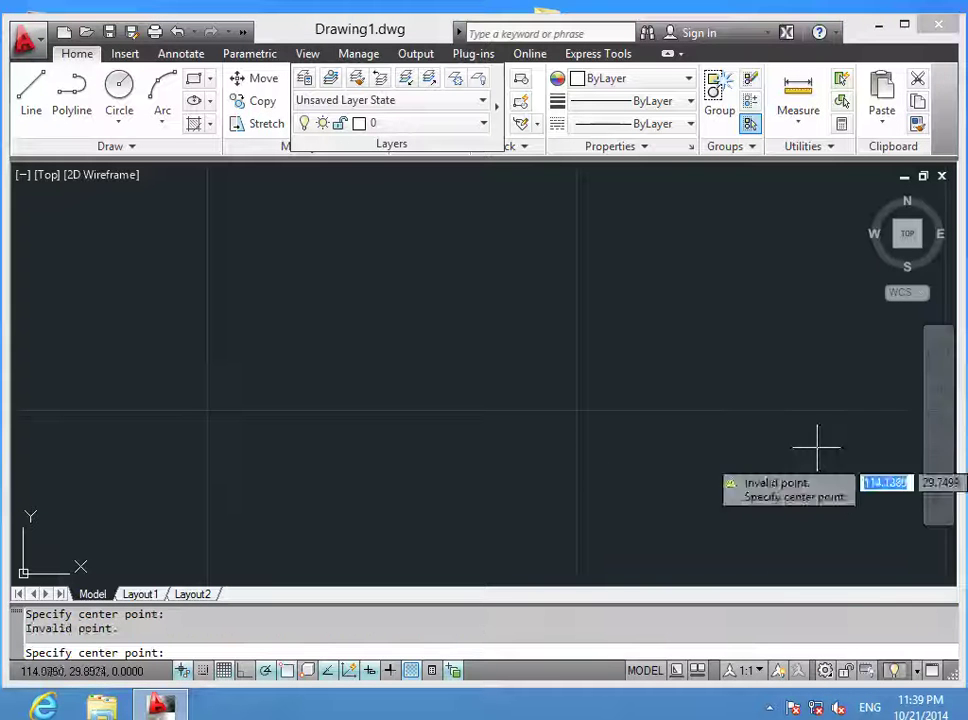
double_click(460, 497)
key("Escape")
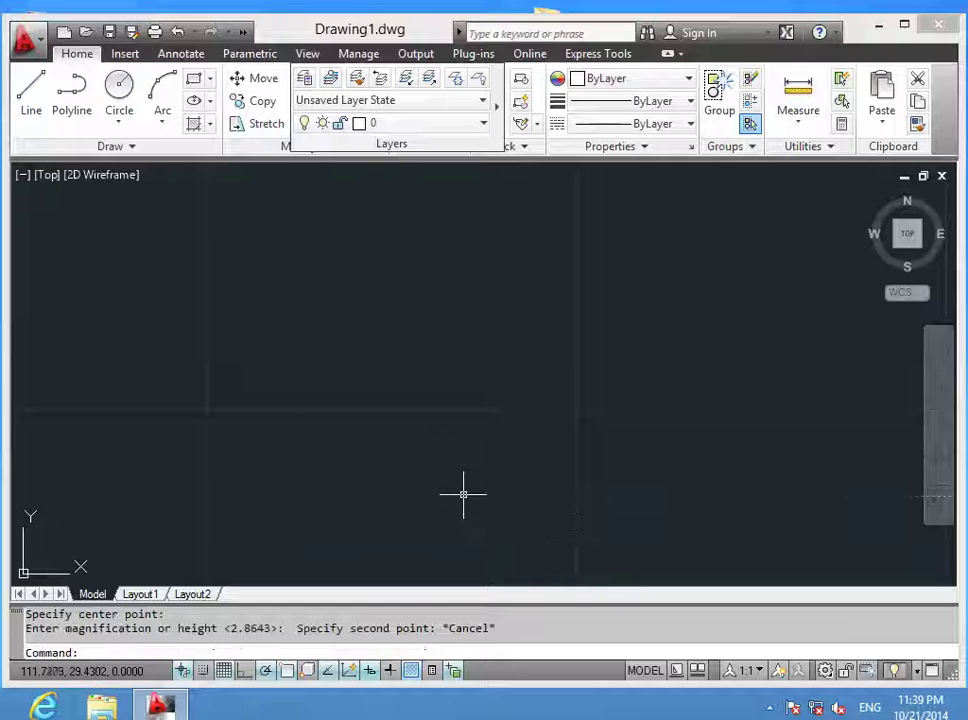
key("ctrl+z")
key("ctrl+z")
key("ctrl+z")
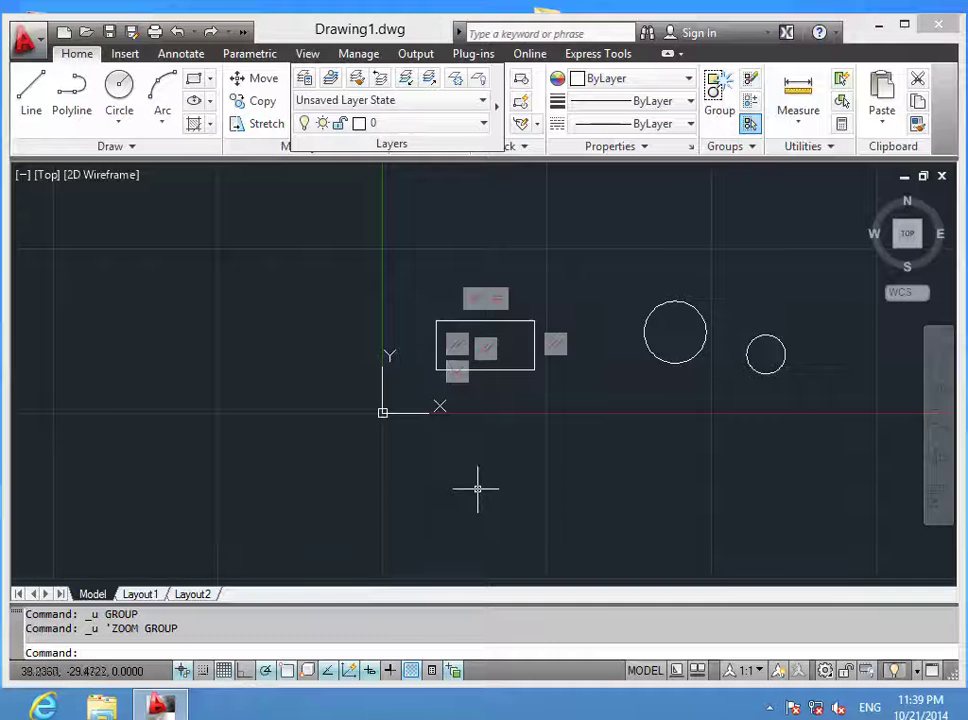
Step: Zoom to fit the large circle with Zoom Object
left_click(938, 424)
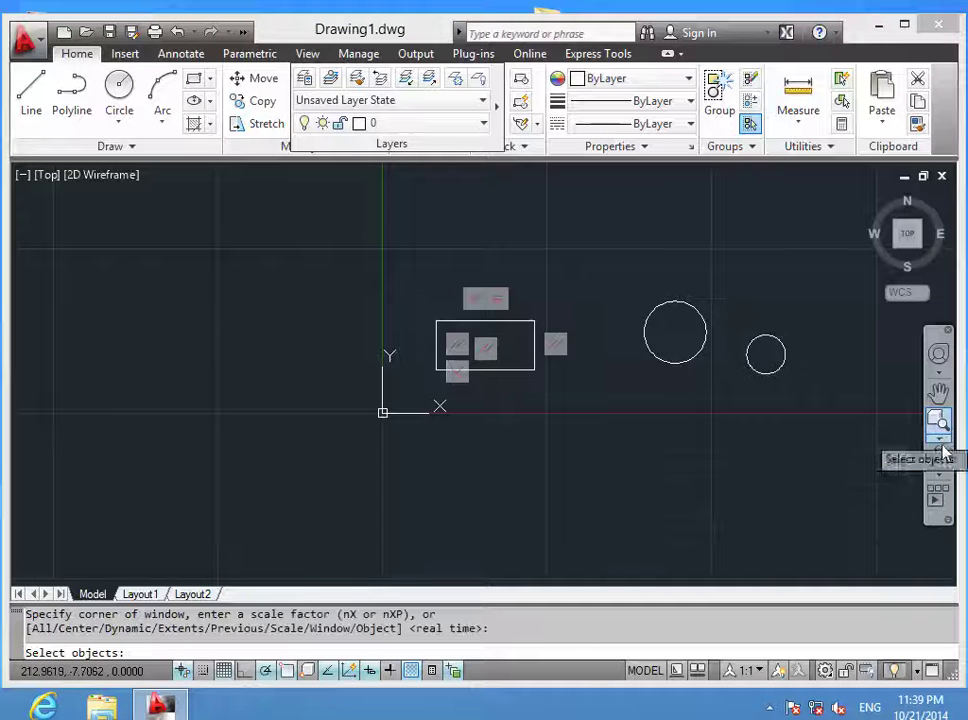
left_click(940, 438)
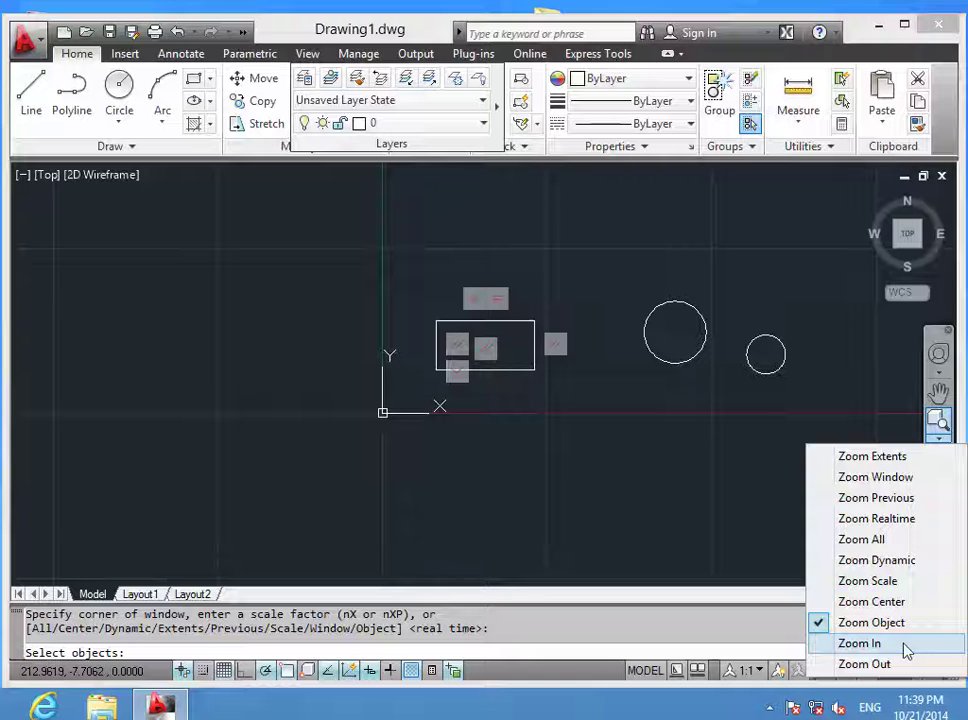
left_click(696, 302)
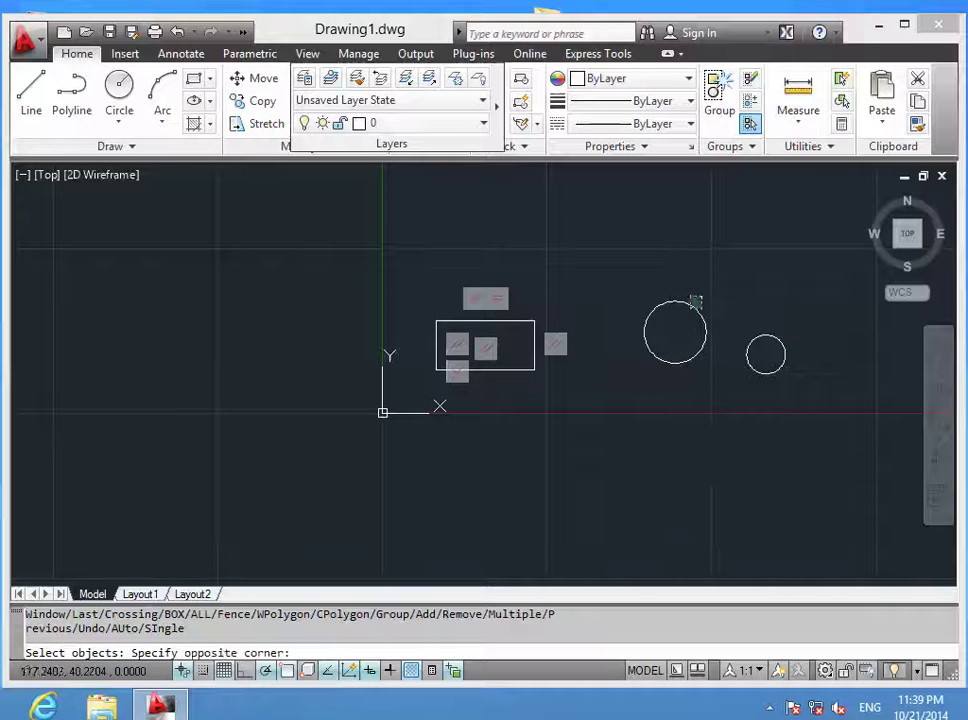
left_click(640, 362)
key("Return")
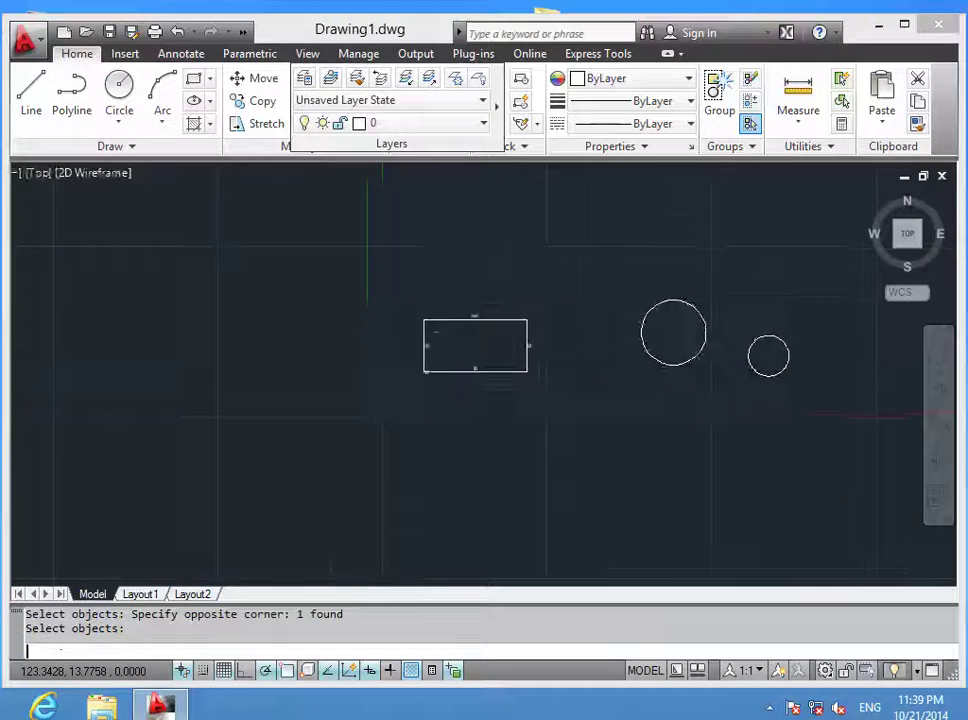
Step: Zoom in one step, then zoom out two steps with Zoom In and Zoom Out
left_click(942, 425)
left_click(940, 438)
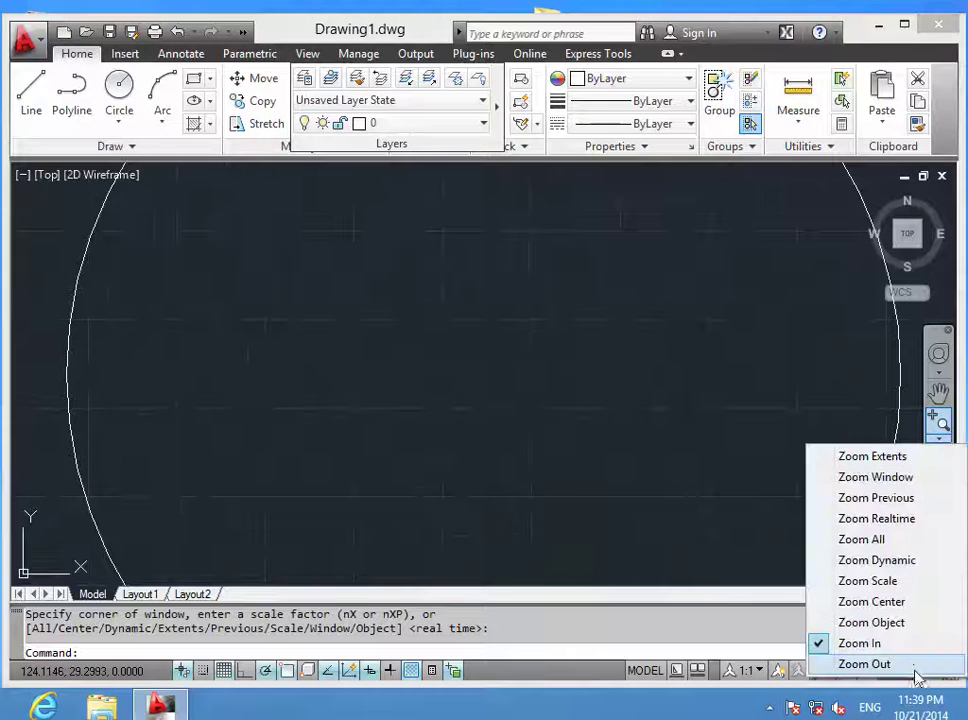
left_click(914, 670)
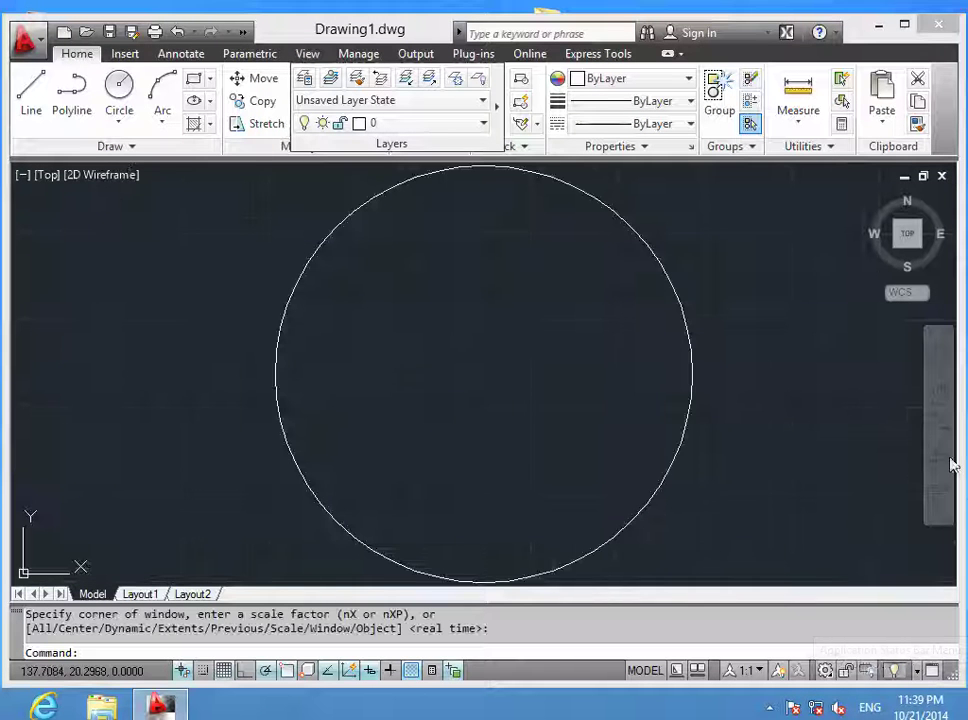
left_click(940, 438)
left_click(876, 666)
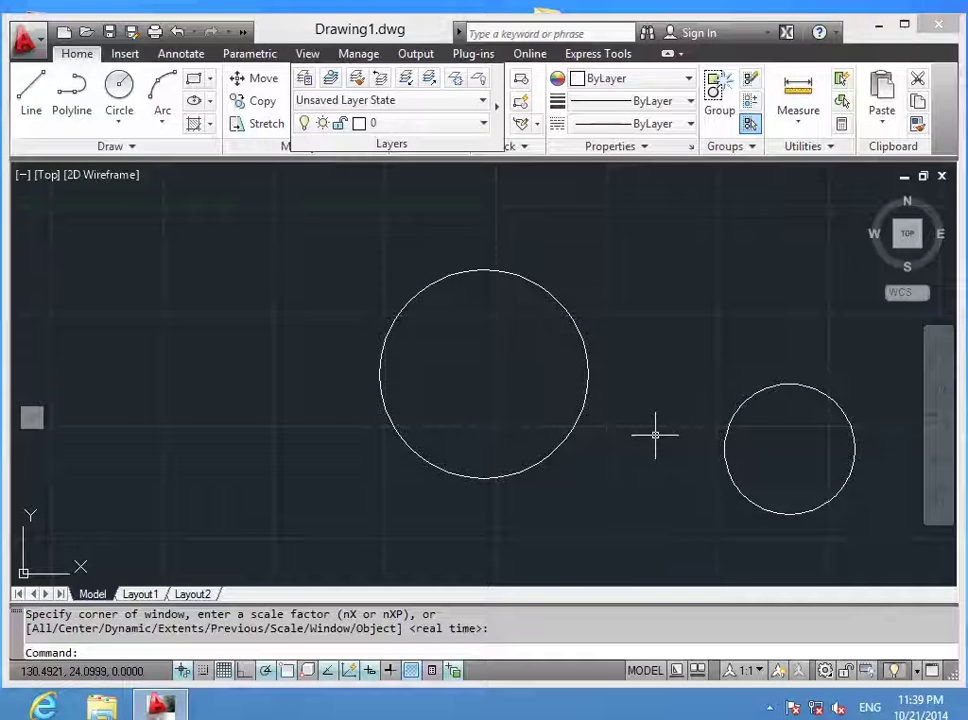
Step: Zoom out with the mouse wheel and shift the drawing right and down
scroll(655, 435, "down", 3)
scroll(655, 435, "up", 1)
mouse_move(654, 437)
middle_mouse_down()
mouse_move(771, 447)
mouse_move(490, 374)
mouse_move(513, 369)
mouse_move(216, 324)
mouse_move(346, 325)
middle_mouse_up()
scroll(346, 325, "down", 2)
scroll(300, 309, "down", 2)
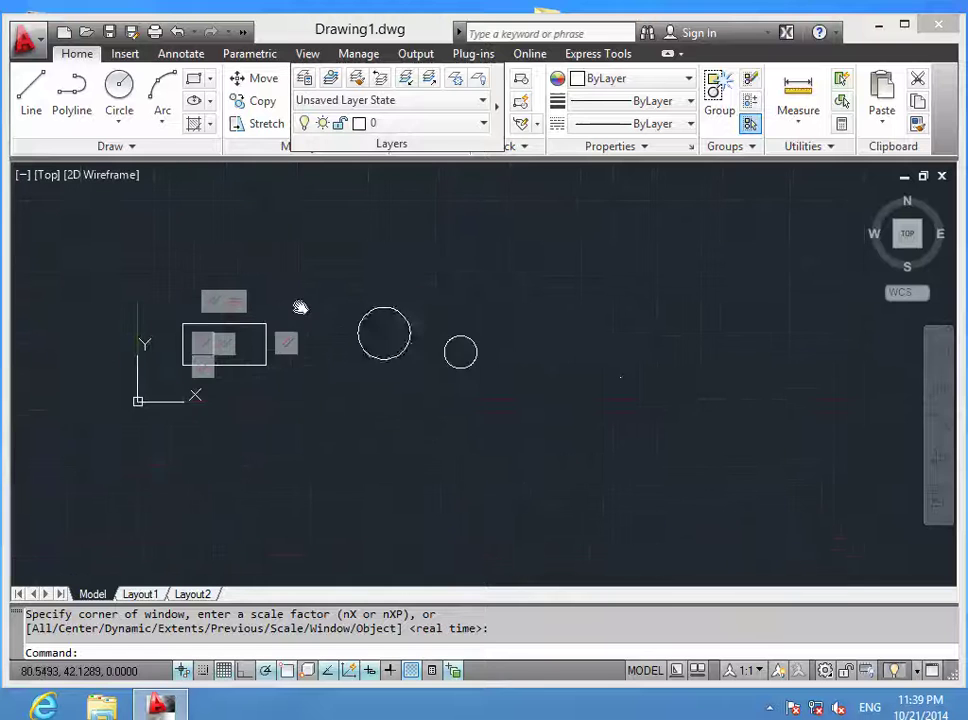
middle_click_drag(291, 308, 341, 353)
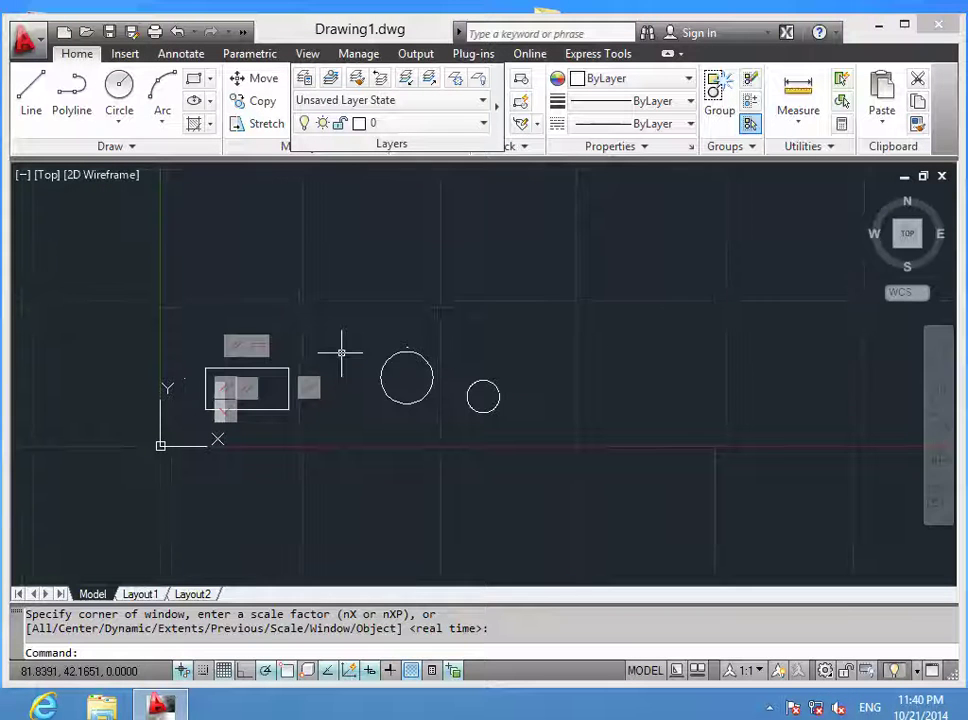
Step: Pan the drawing with the Pan tool and zoom out until it sits small and centred
left_click(938, 393)
mouse_move(728, 372)
left_mouse_down()
mouse_move(521, 484)
mouse_move(838, 385)
mouse_move(512, 349)
mouse_move(752, 285)
mouse_move(540, 335)
mouse_move(756, 315)
mouse_move(481, 328)
mouse_move(525, 449)
mouse_move(605, 460)
mouse_move(514, 467)
left_mouse_up()
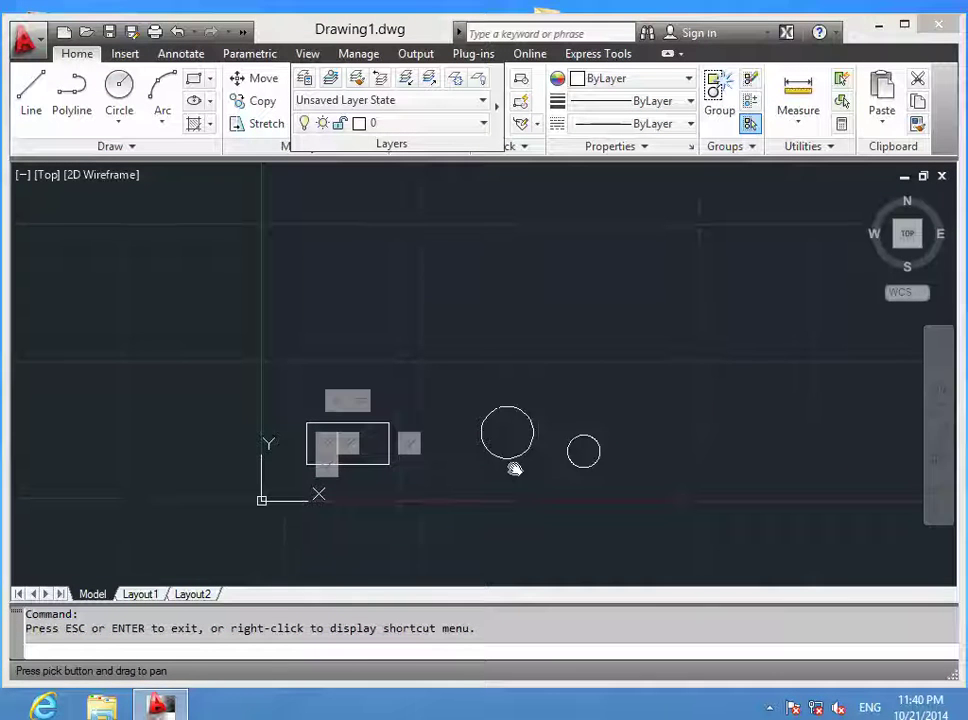
left_click(942, 424)
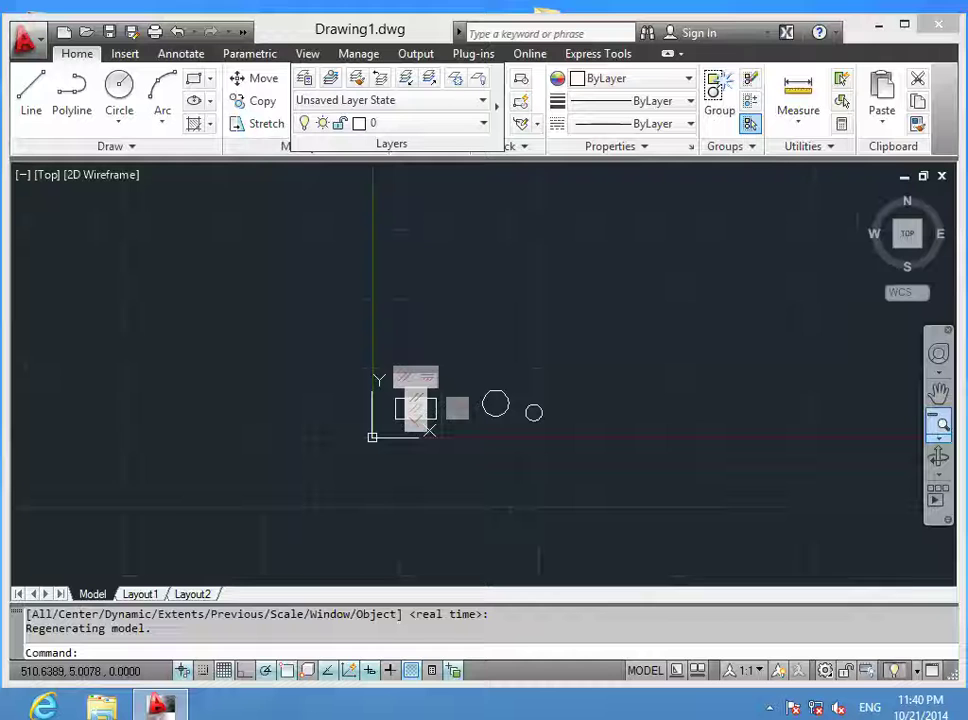
left_click(940, 393)
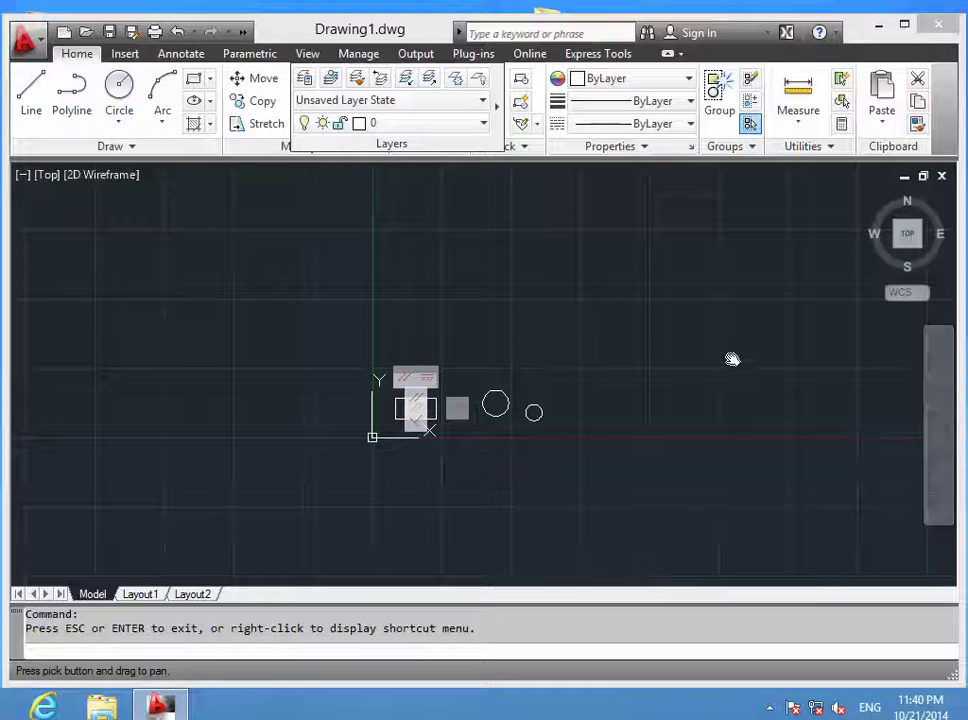
key("Escape")
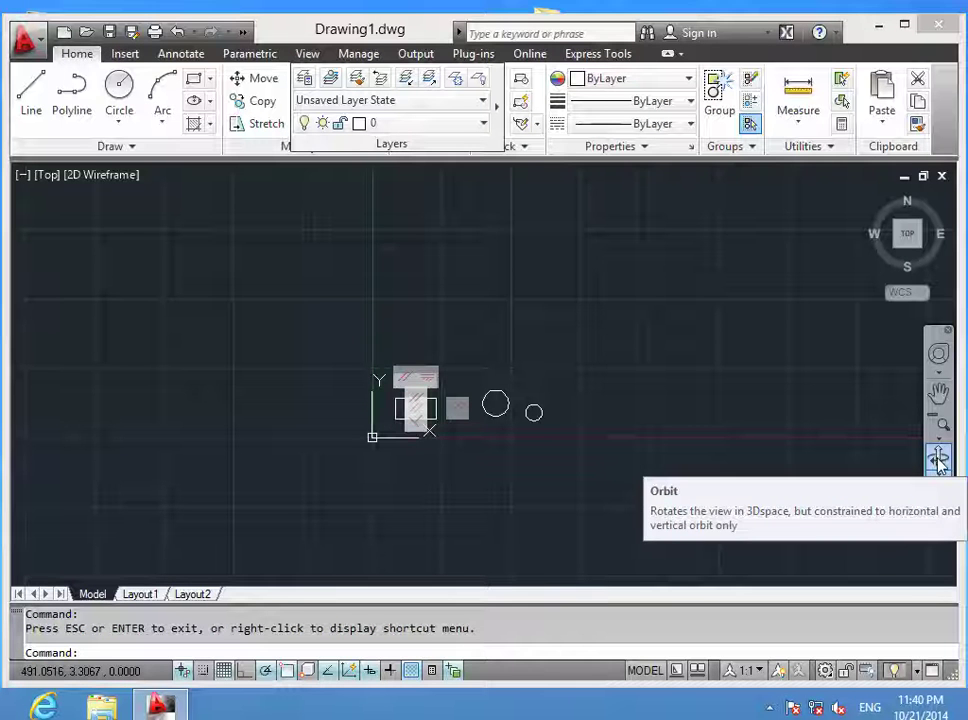
Step: Tilt the drawing with 3D Orbit, then undo it to restore the Top 2D Wireframe view
left_click(938, 460)
mouse_move(627, 400)
left_mouse_down()
mouse_move(719, 382)
mouse_move(642, 311)
mouse_move(540, 411)
mouse_move(577, 342)
mouse_move(688, 312)
mouse_move(646, 285)
mouse_move(640, 244)
mouse_move(640, 447)
mouse_move(510, 439)
mouse_move(575, 296)
mouse_move(746, 371)
mouse_move(834, 261)
mouse_move(752, 240)
mouse_move(756, 227)
mouse_move(958, 388)
mouse_move(754, 408)
mouse_move(720, 348)
mouse_move(774, 277)
mouse_move(868, 272)
mouse_move(907, 313)
mouse_move(910, 367)
mouse_move(816, 407)
mouse_move(666, 441)
mouse_move(601, 352)
mouse_move(627, 302)
mouse_move(635, 465)
mouse_move(642, 298)
mouse_move(598, 290)
mouse_move(506, 382)
mouse_move(524, 437)
left_mouse_up()
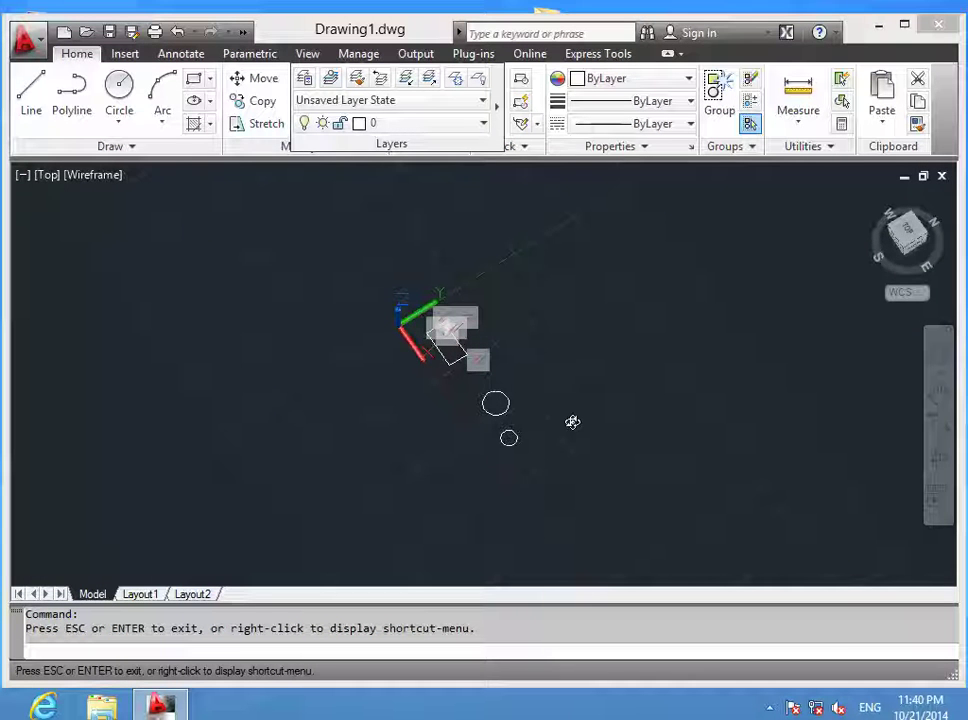
key("Escape")
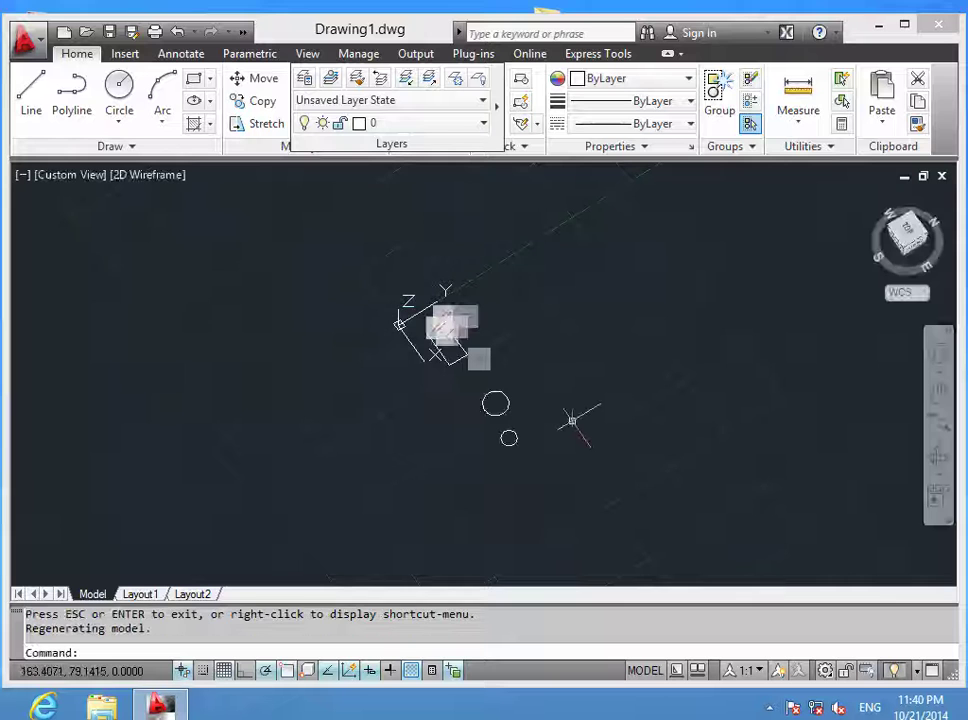
key("ctrl+z")
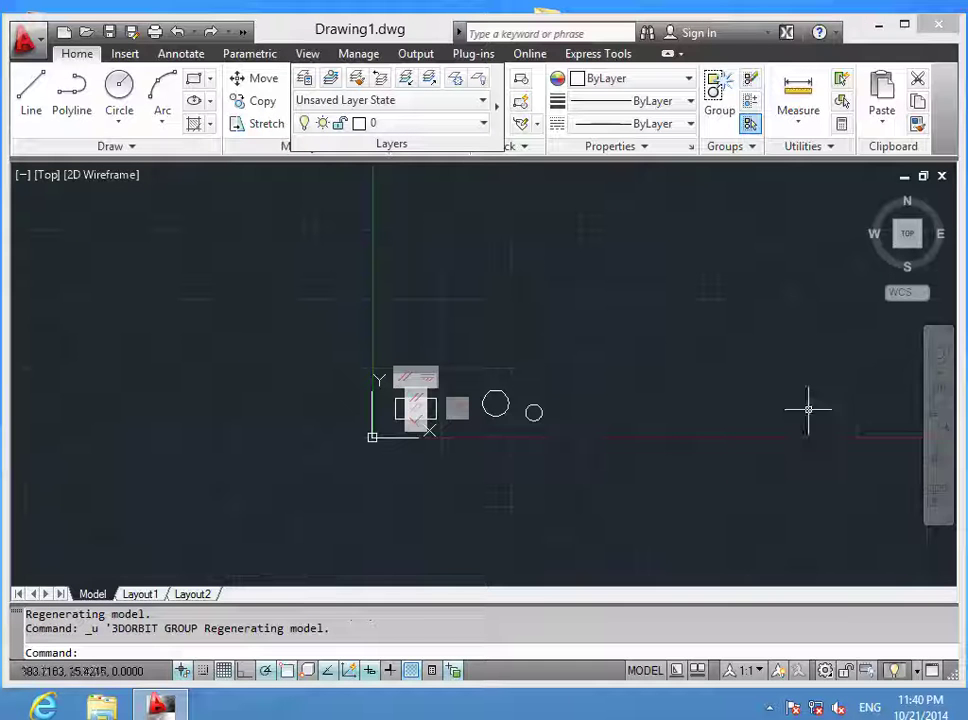
Step: Show the ShowMotion controls, cancel two stray selections, and list the WCS and New UCS options
left_click(938, 501)
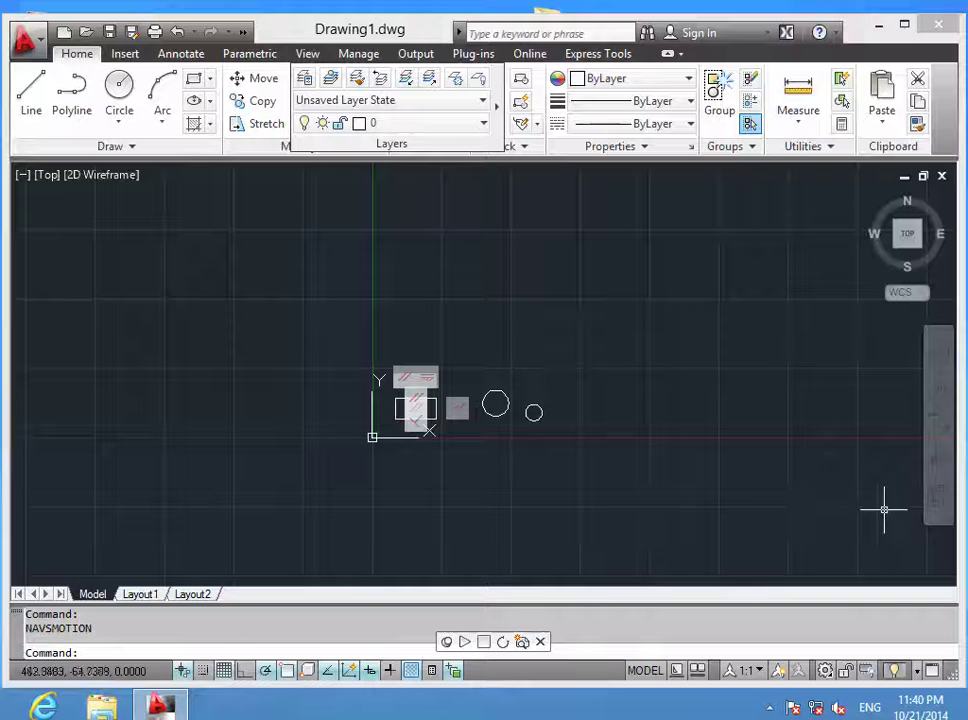
left_click(522, 424)
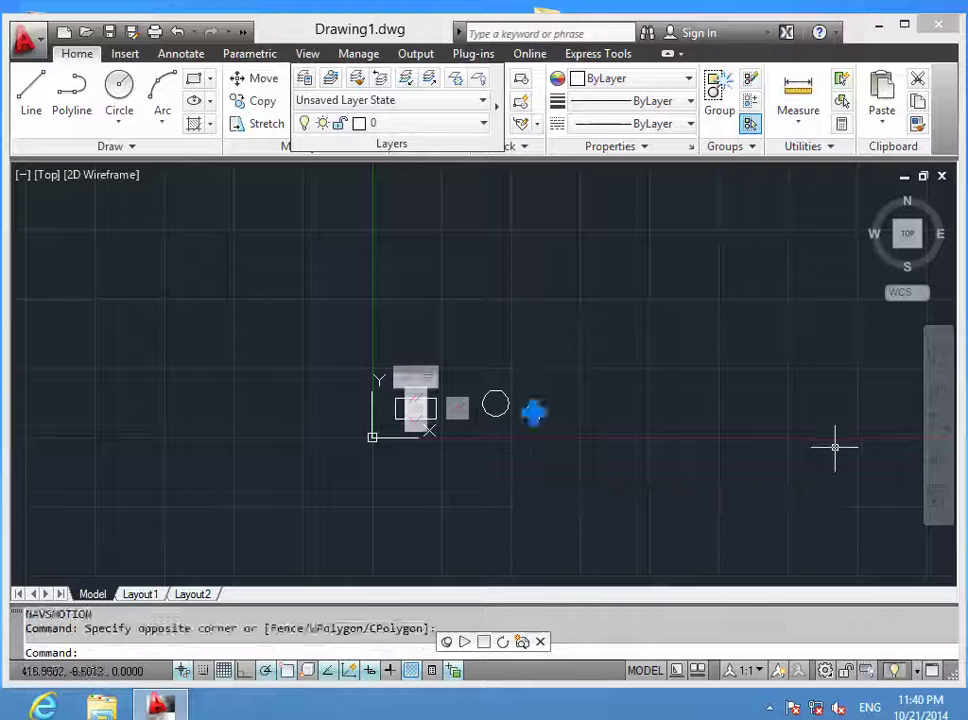
key("Escape")
key("Escape")
left_click(842, 405)
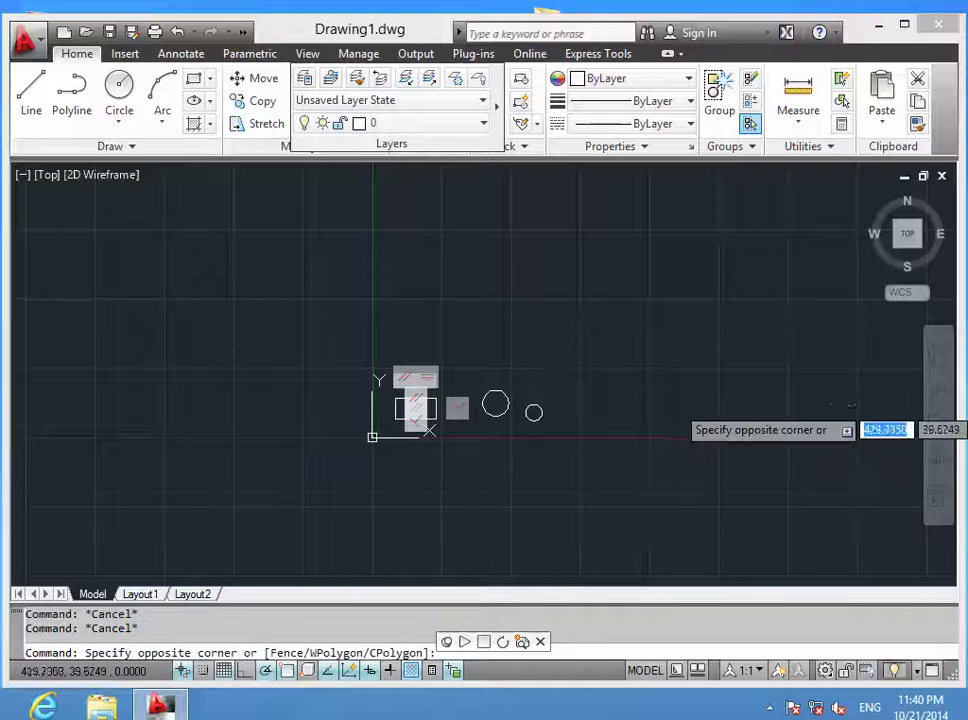
key("Escape")
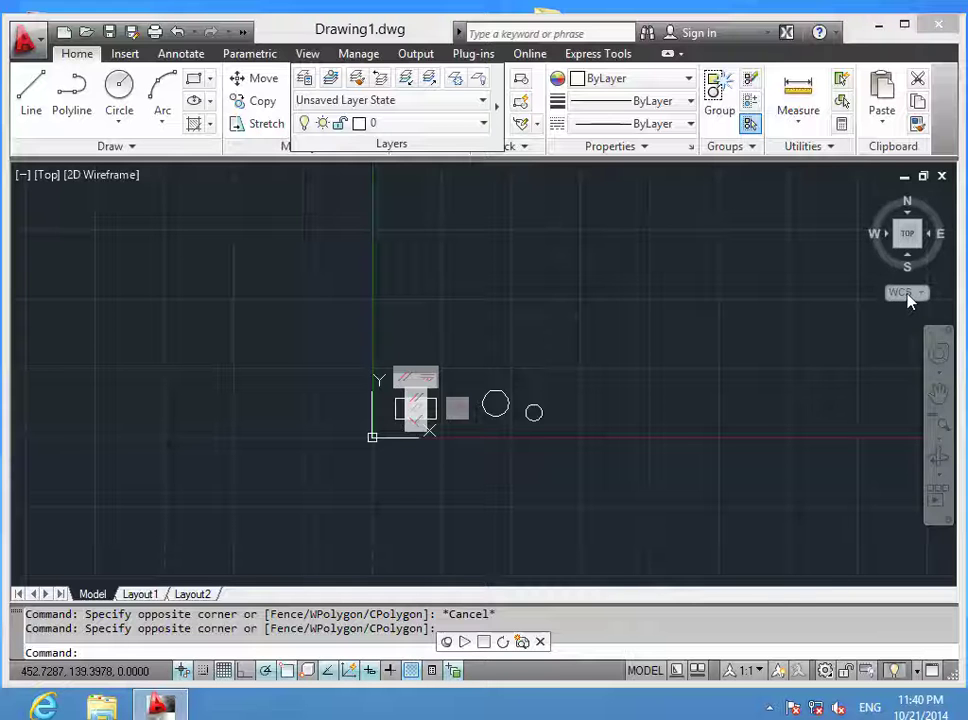
left_click(908, 294)
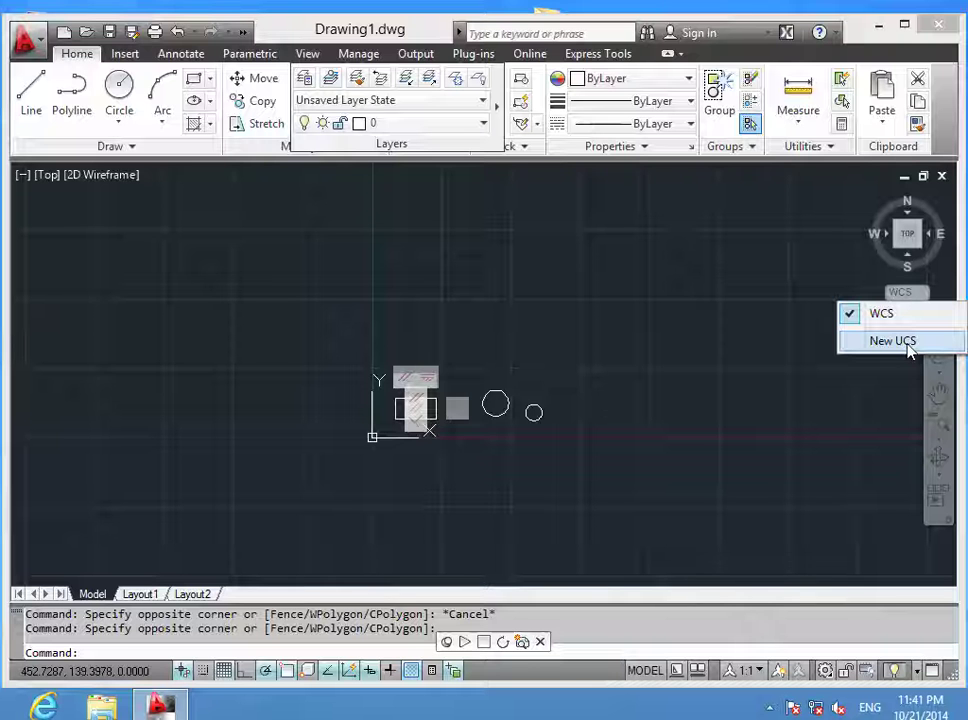
Step: Define a new UCS by picking an origin and X-axis point and accepting the XY plane
left_click(892, 341)
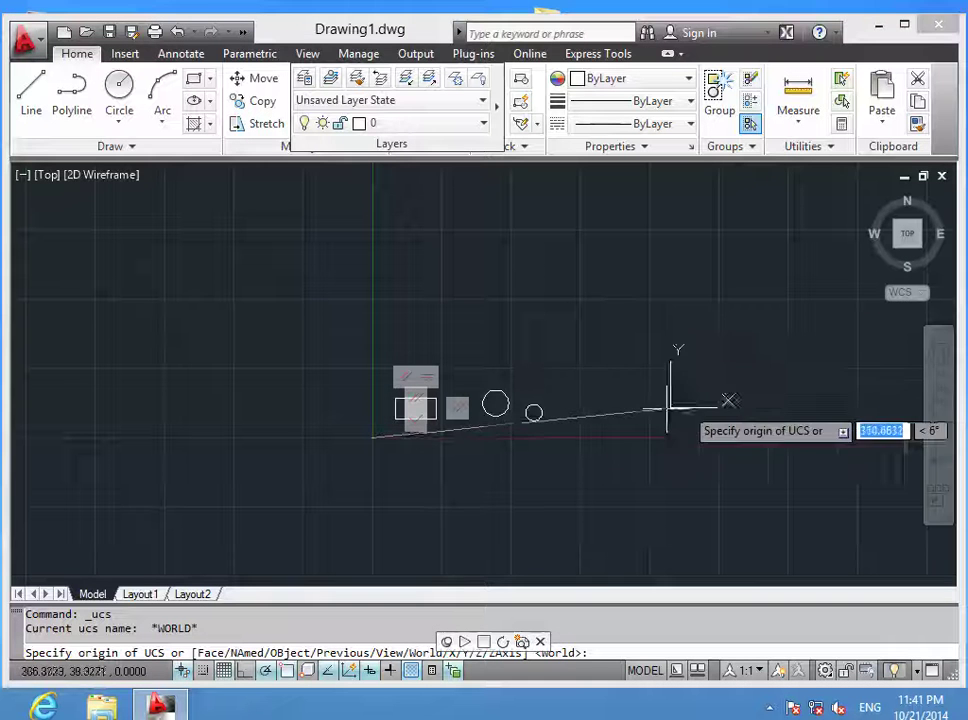
left_click(510, 318)
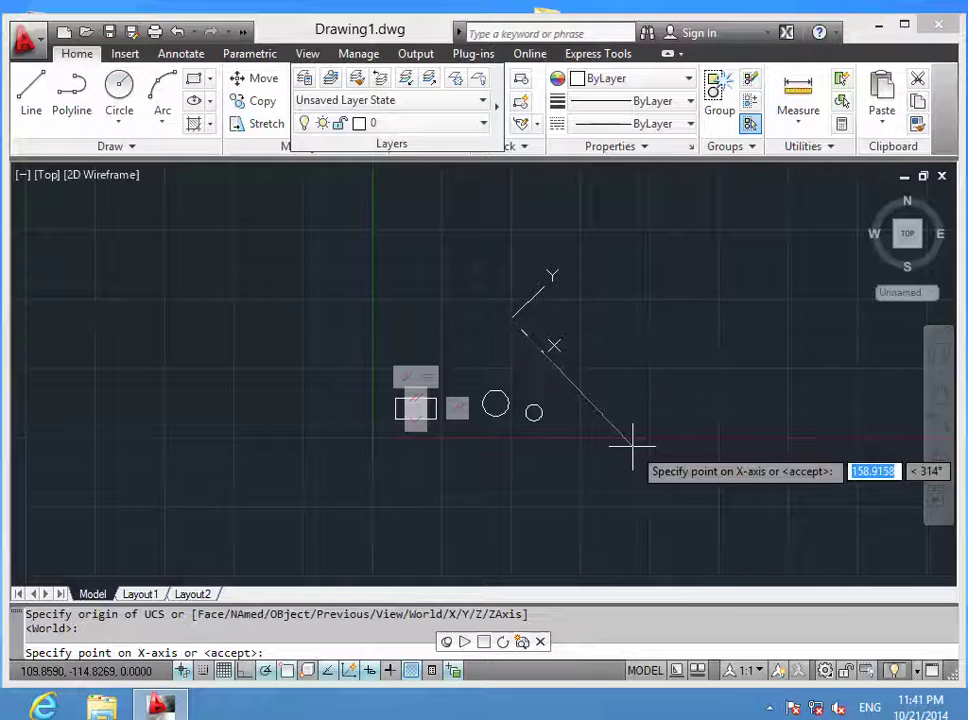
left_click(585, 316)
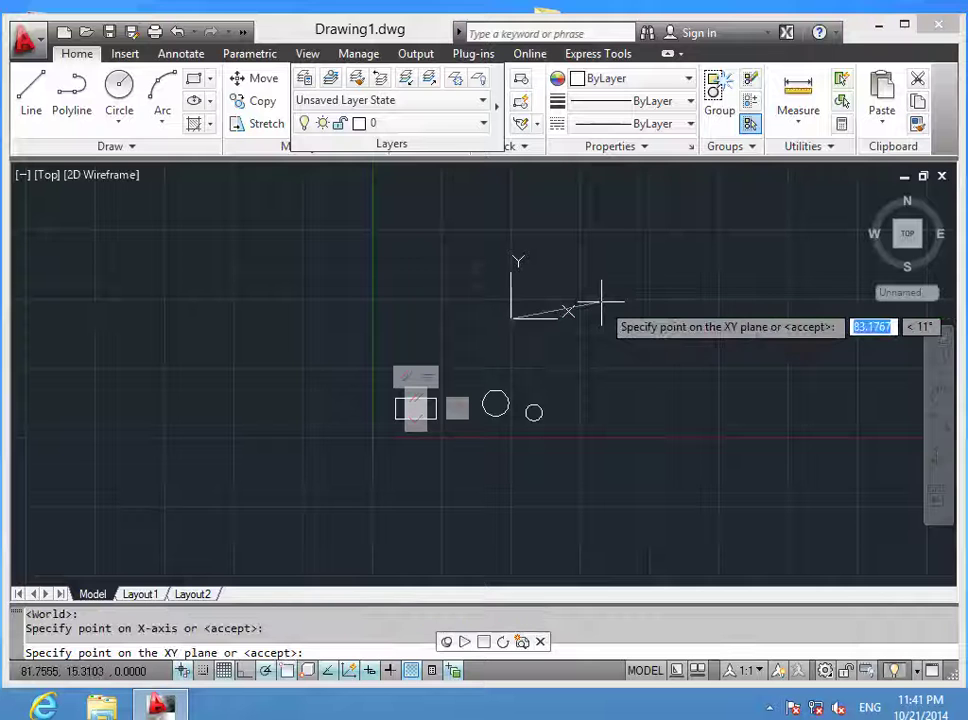
key("Return")
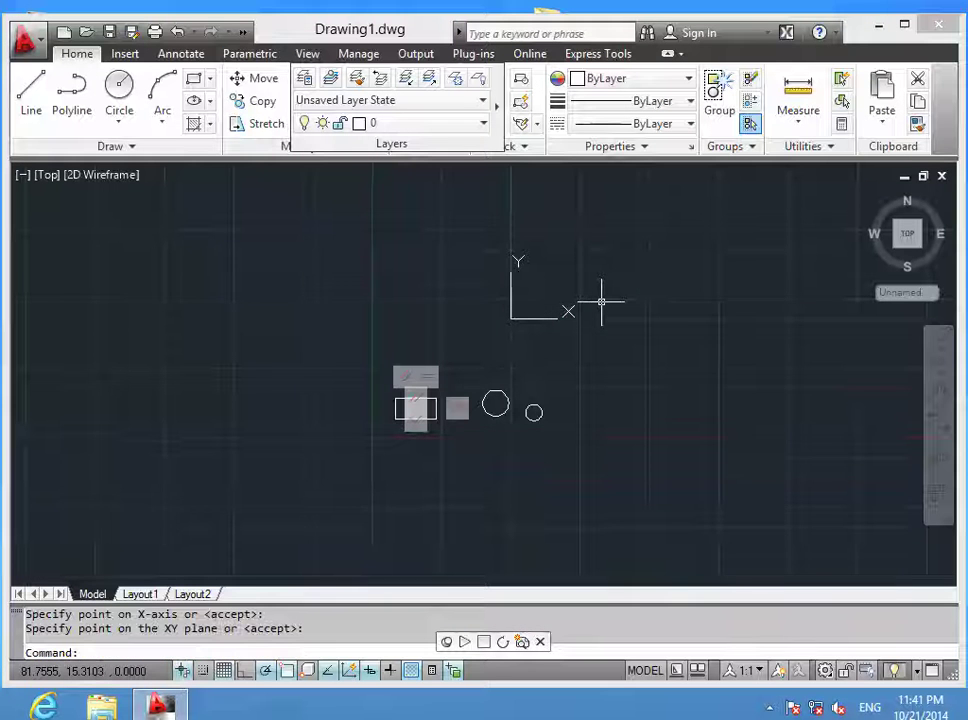
scroll(665, 256, "down", 2)
mouse_move(642, 363)
middle_mouse_down()
mouse_move(638, 386)
mouse_move(374, 553)
middle_mouse_up()
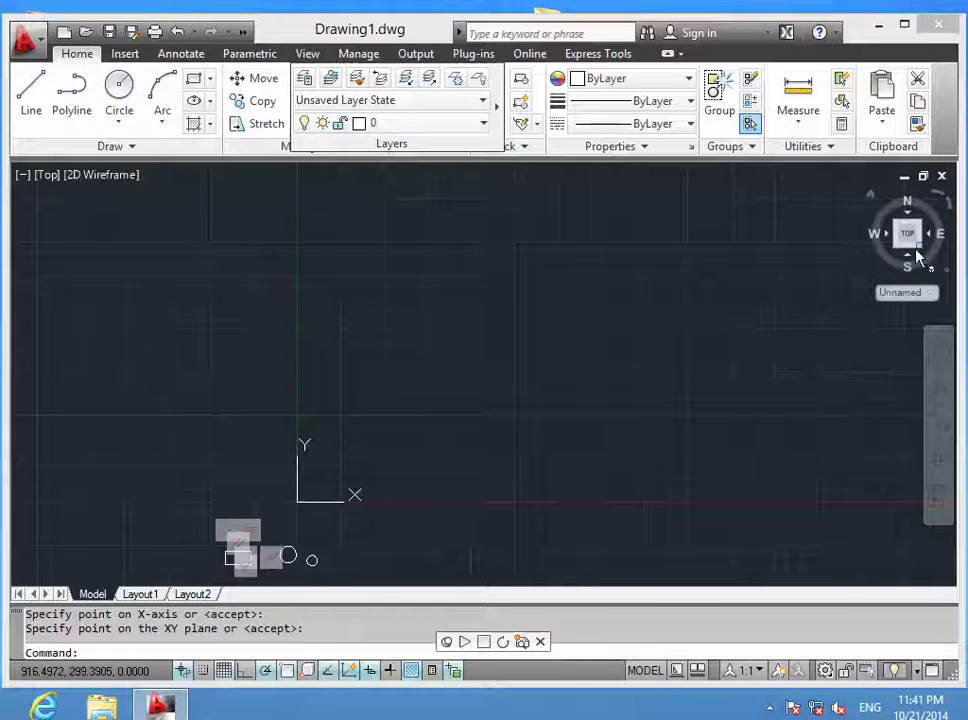
Step: Switch the coordinate system back to WCS and zoom out on the drawing
left_click(920, 294)
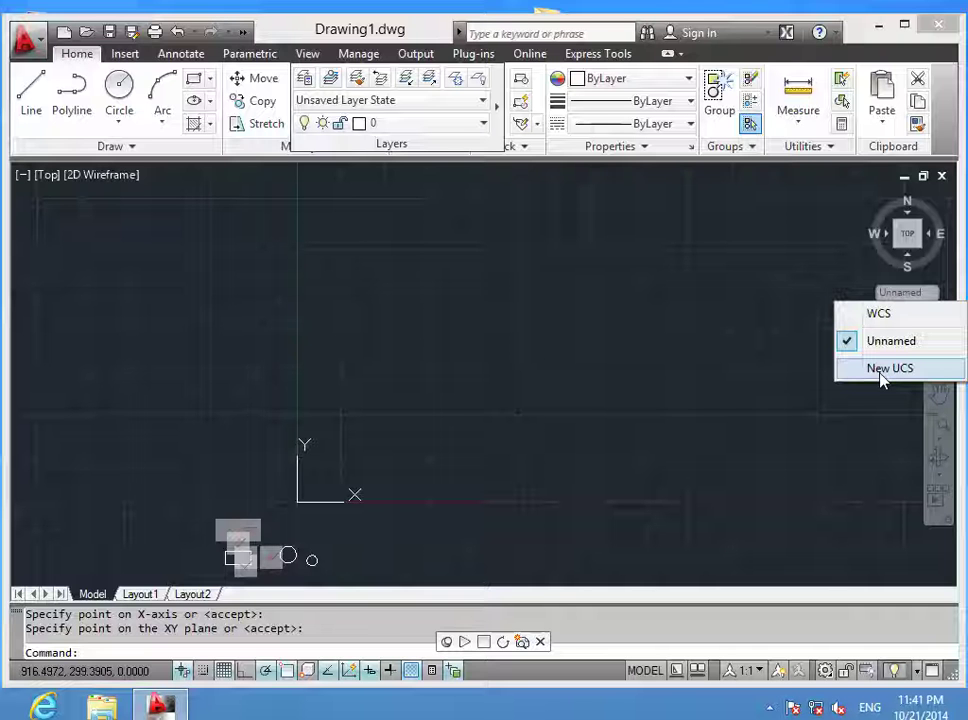
left_click(880, 316)
scroll(607, 391, "down", 3)
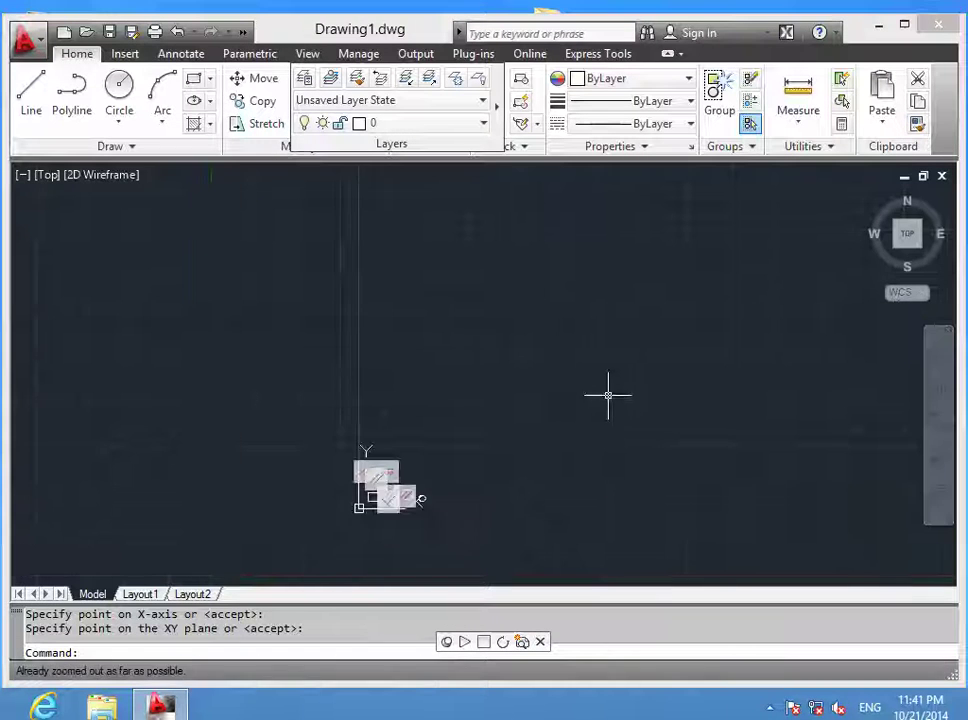
scroll(572, 382, "down", 2)
left_click(914, 293)
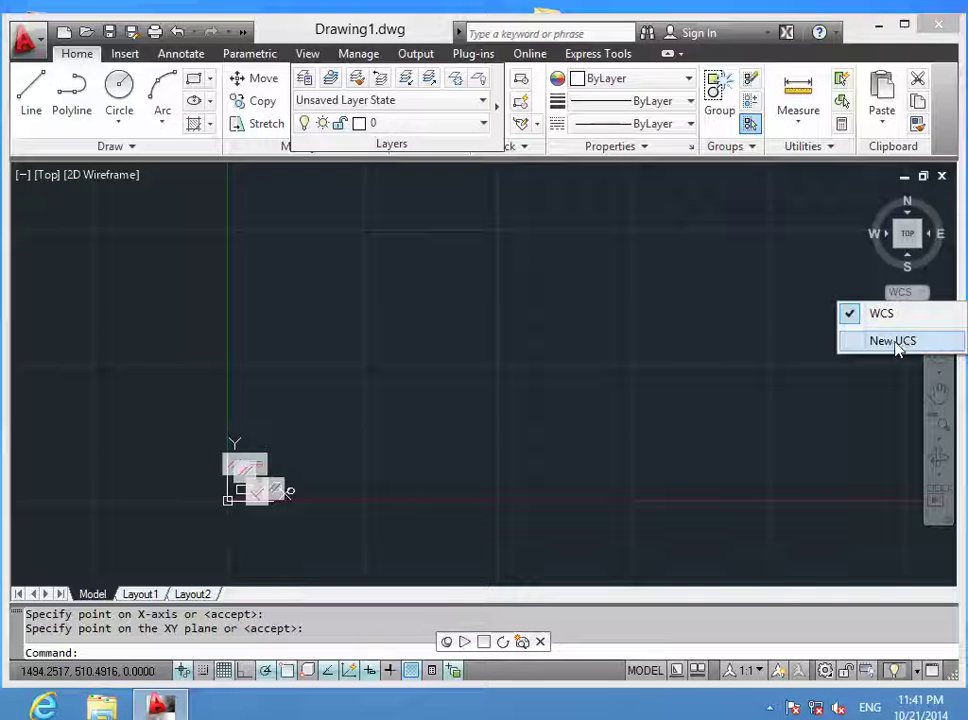
Step: Cycle the ViewCube through Right, Top, Front, Bottom and Front views, ending on Top
left_click(677, 340)
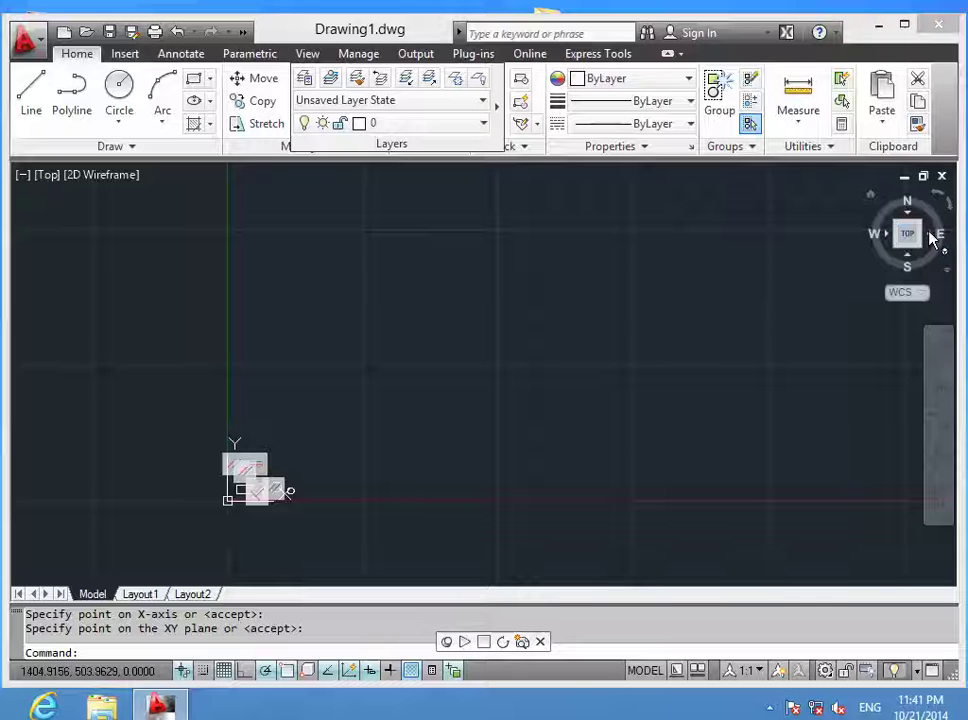
left_click(930, 238)
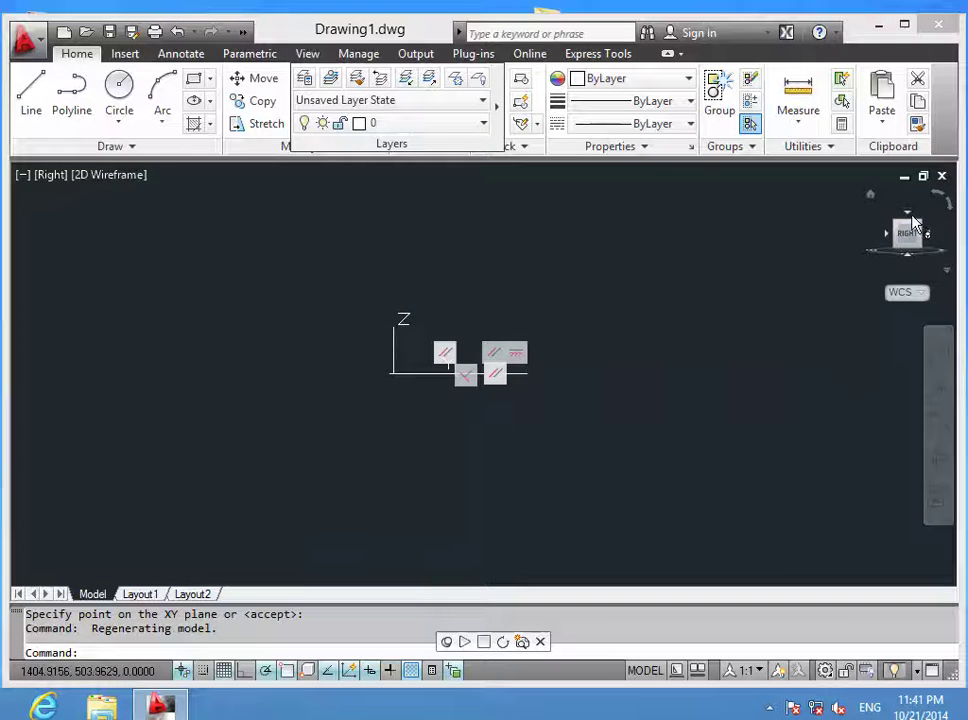
left_click(912, 222)
left_click(905, 252)
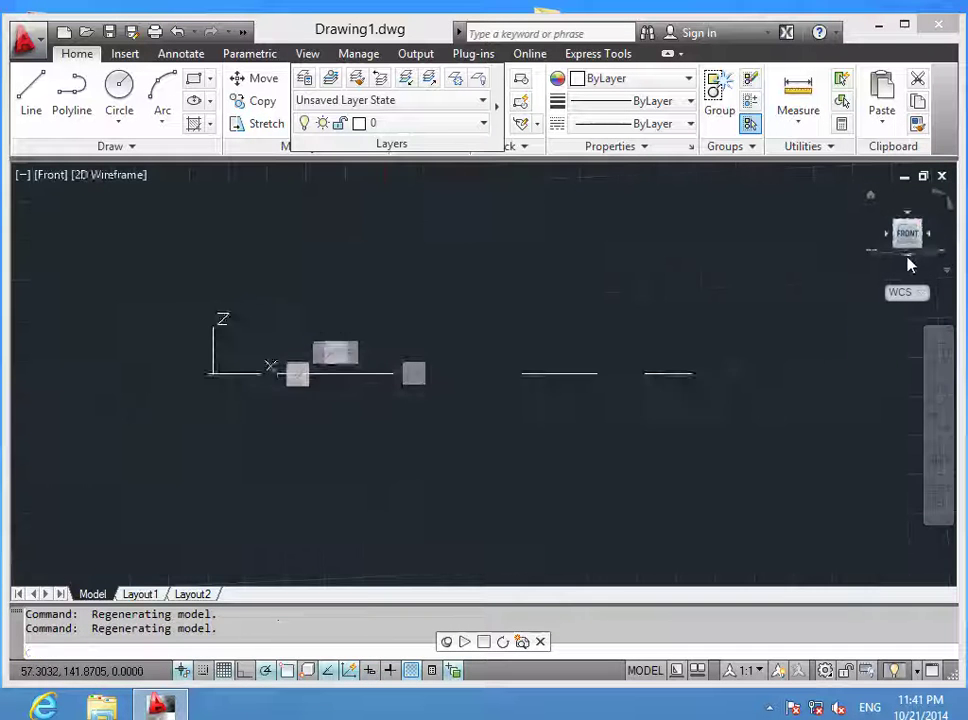
left_click(908, 255)
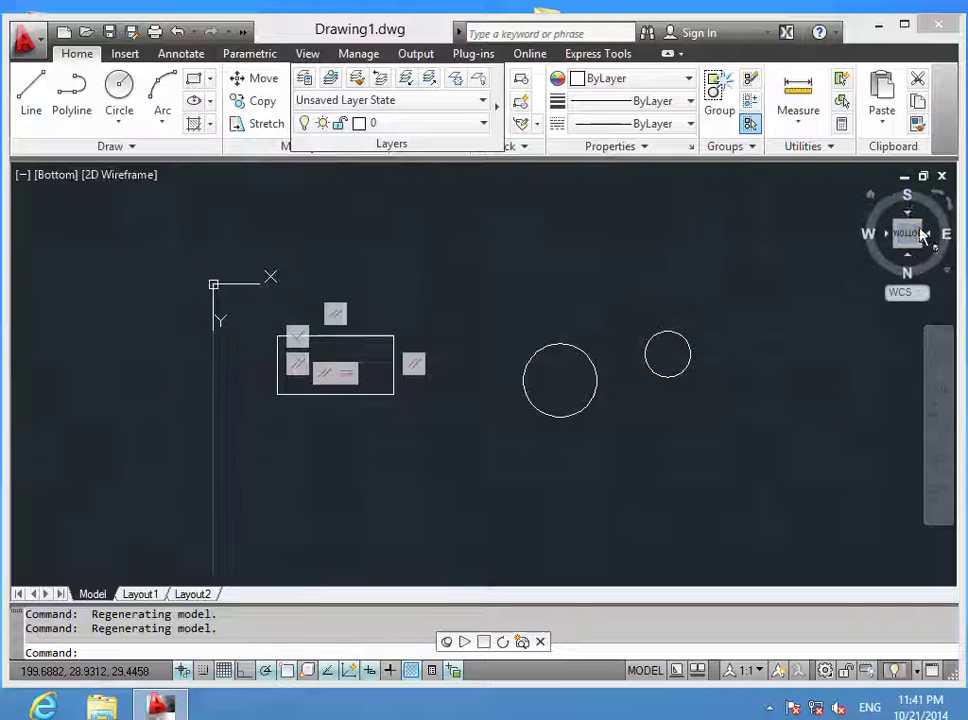
left_click(906, 204)
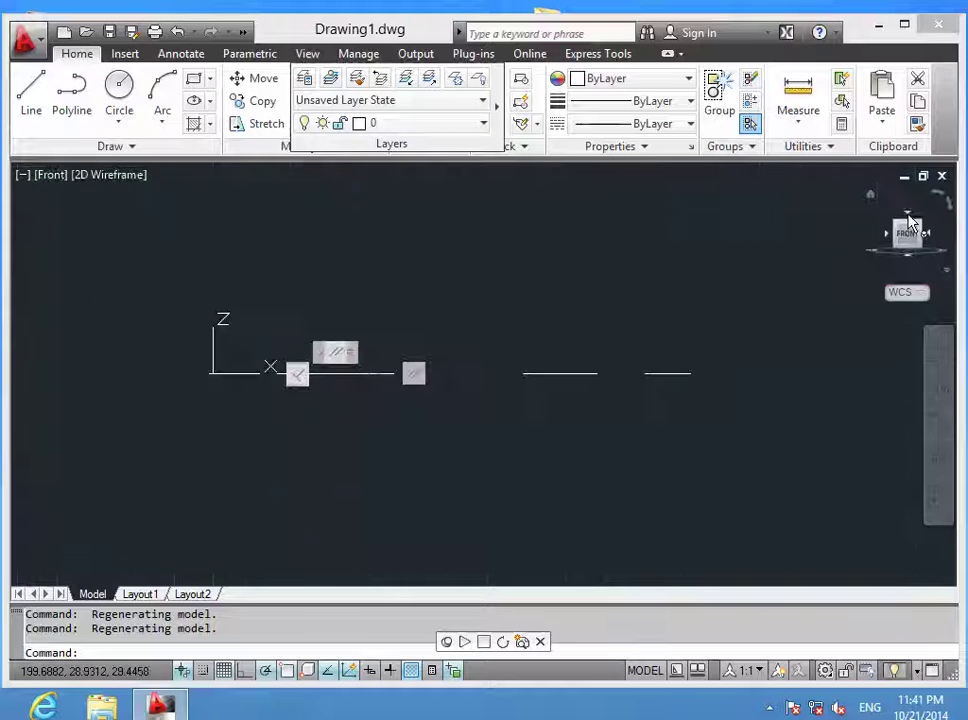
left_click(910, 221)
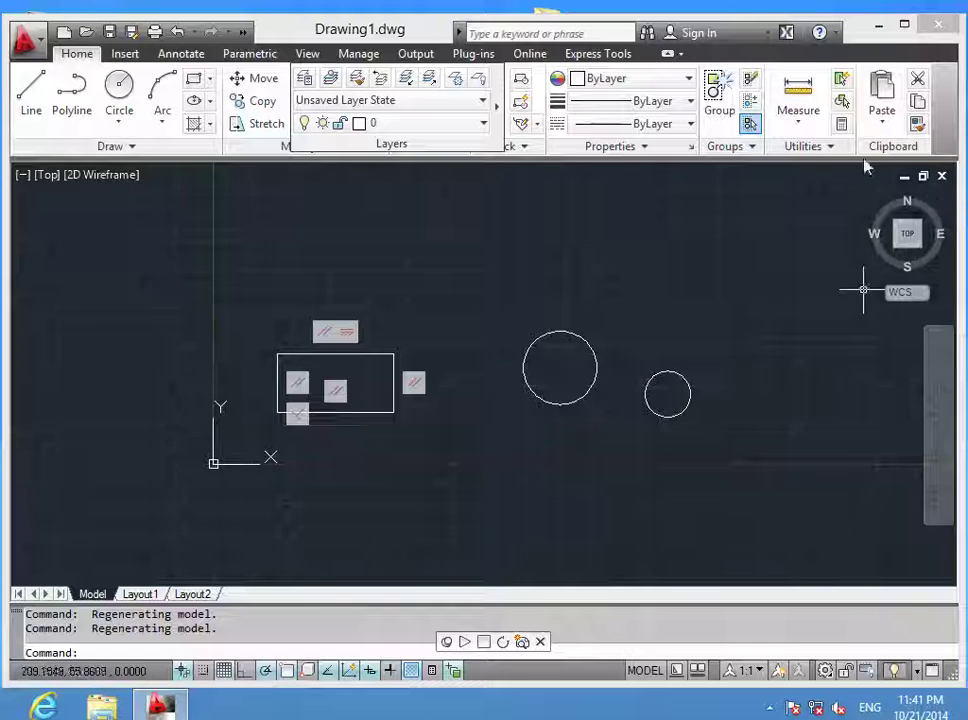
left_click(5, 10)
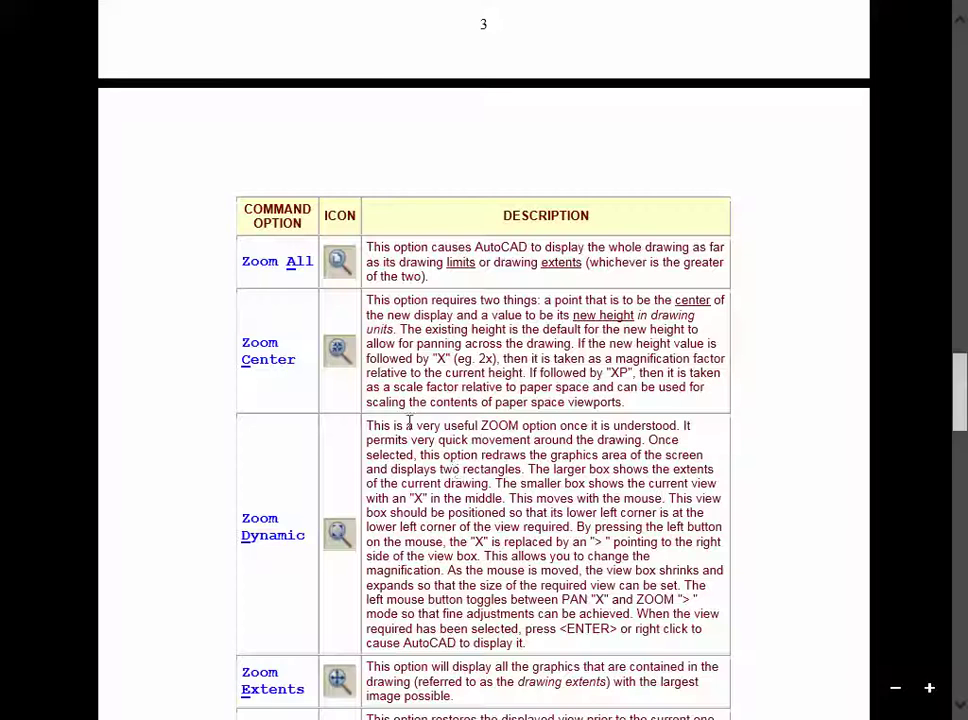
scroll(421, 456, "down", 5)
scroll(340, 520, "down", 1)
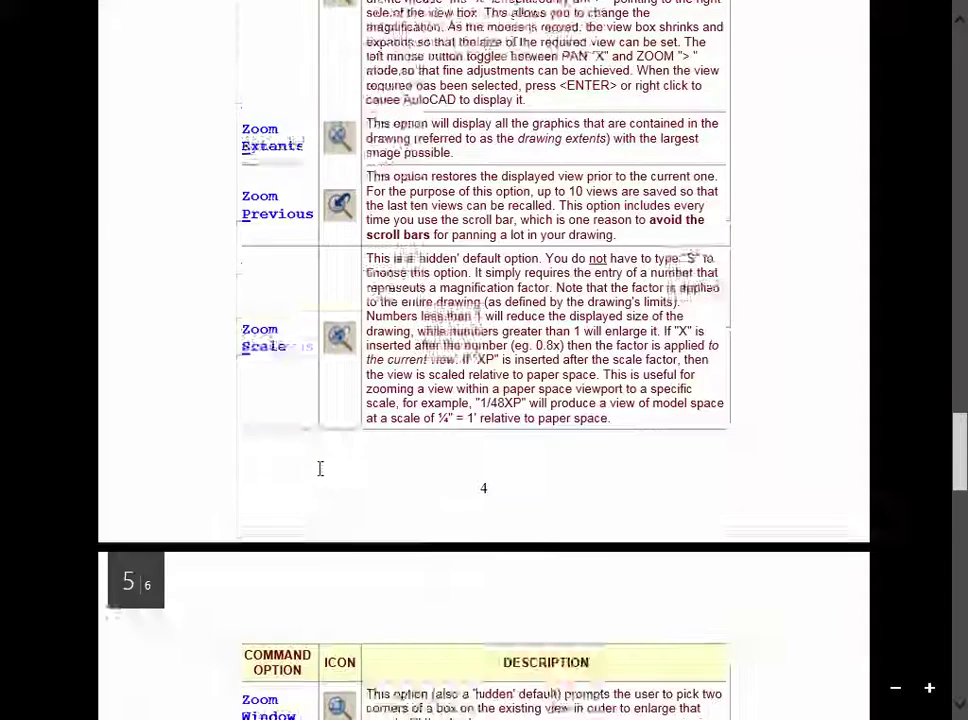
scroll(356, 484, "down", 4)
scroll(270, 400, "down", 5)
scroll(284, 416, "down", 6)
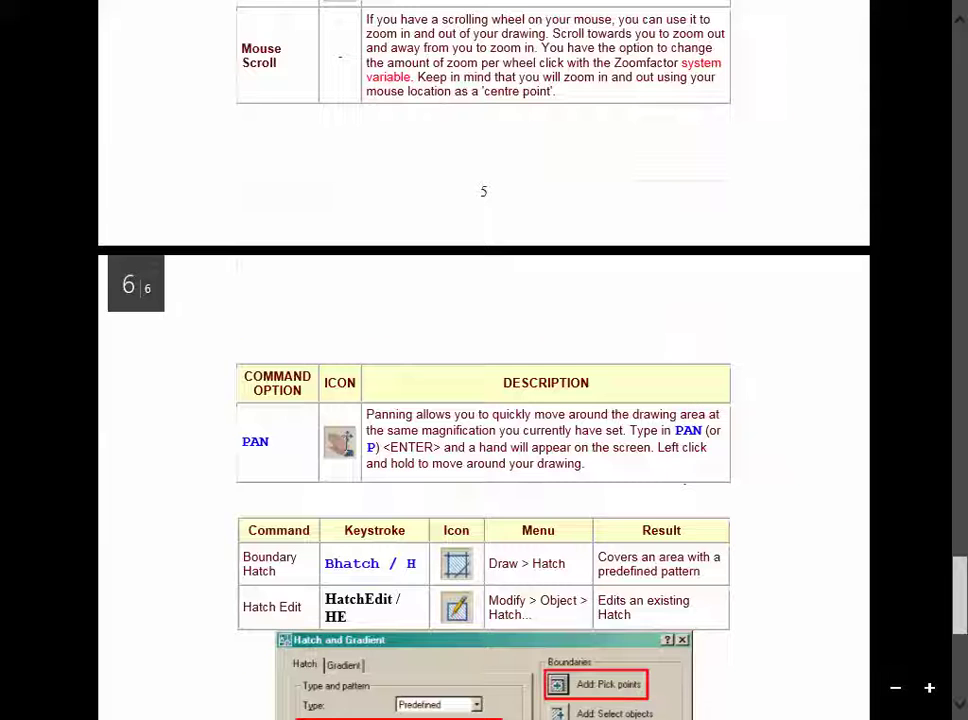
scroll(344, 461, "down", 1)
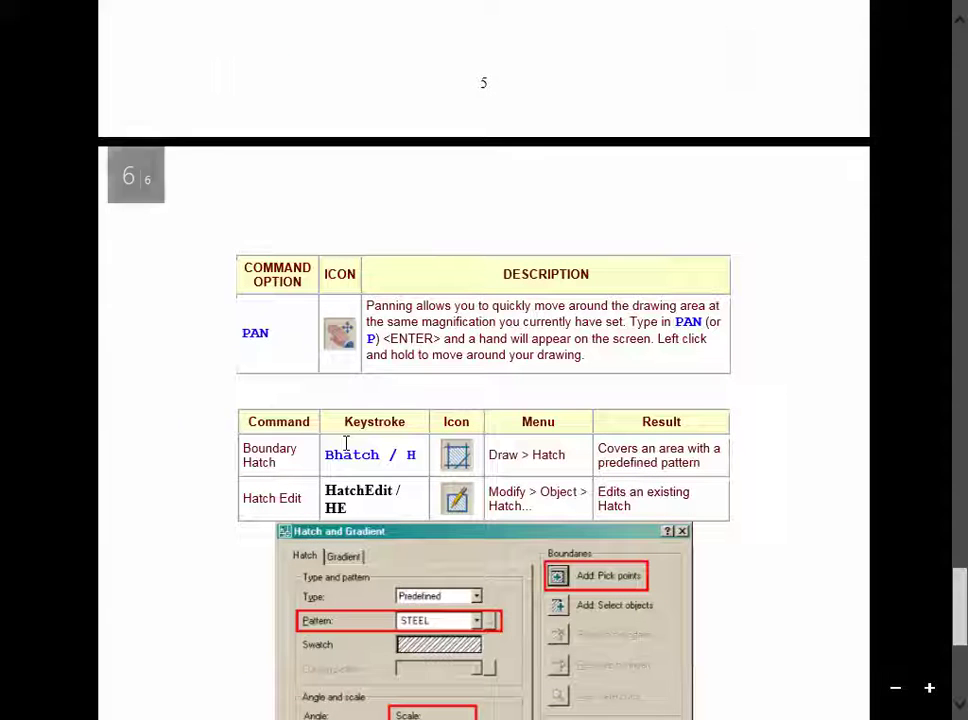
double_click(258, 333)
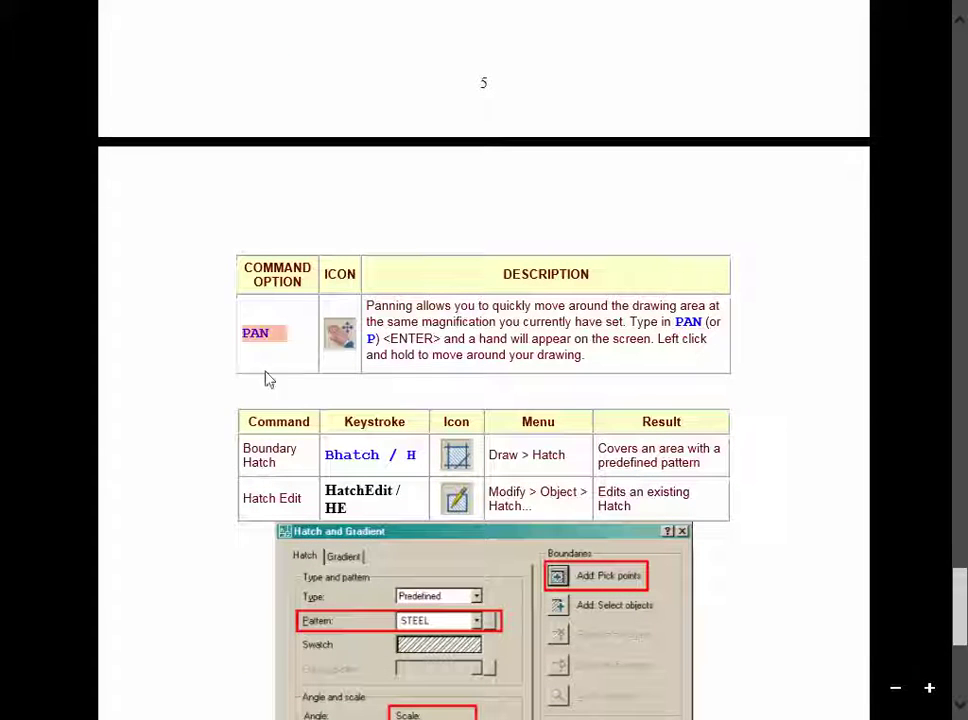
scroll(340, 428, "down", 1)
scroll(345, 430, "down", 1)
scroll(345, 430, "down", 2)
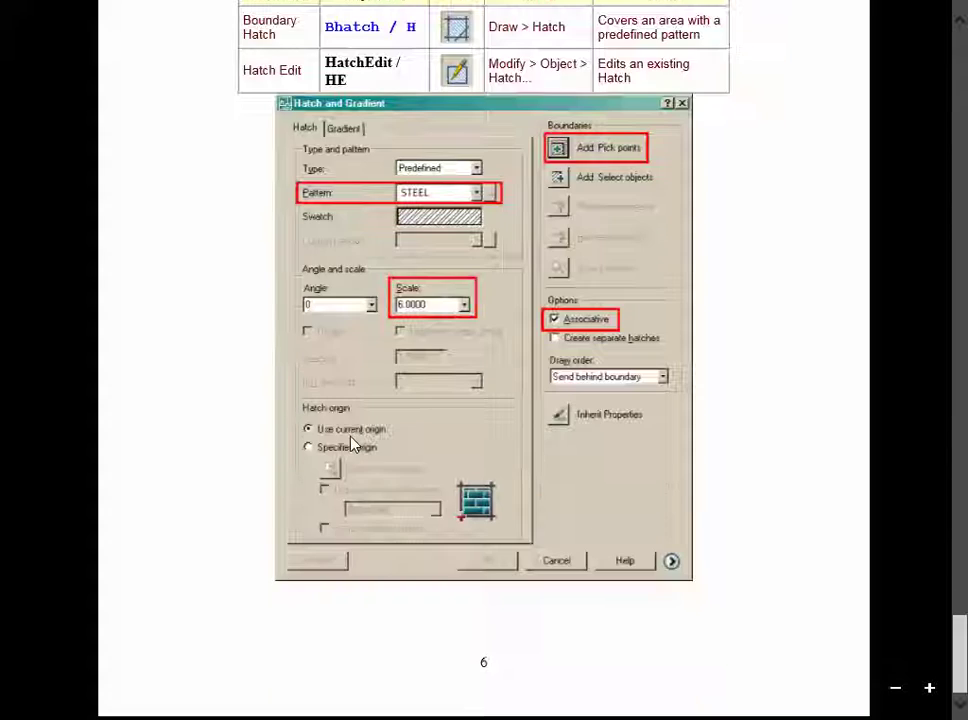
scroll(350, 430, "up", 3)
left_click_drag(300, 347, 292, 347)
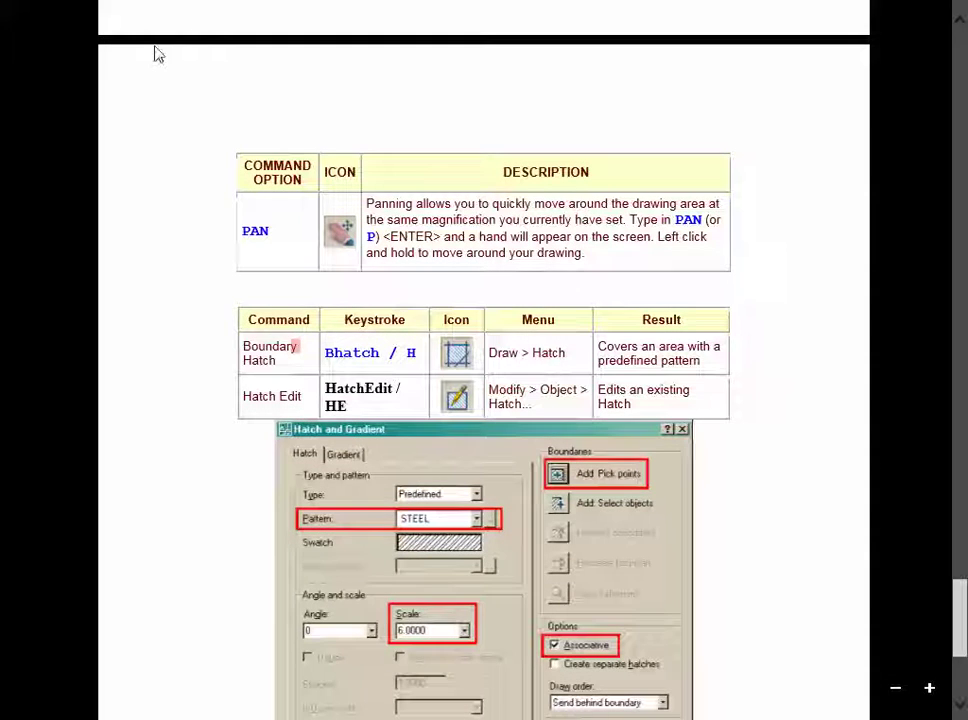
left_click(5, 8)
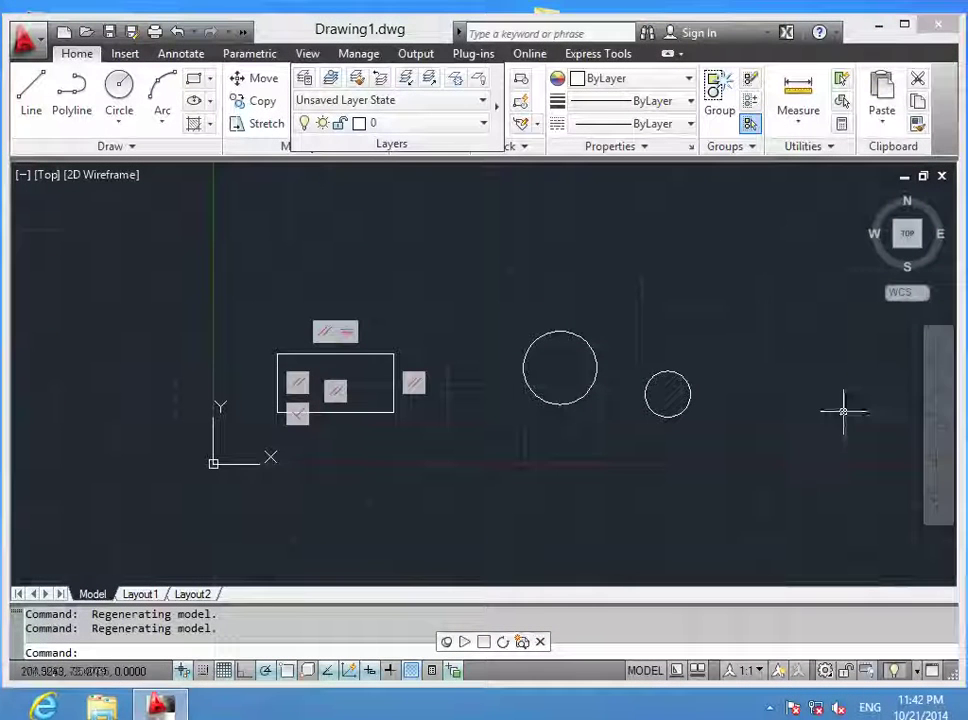